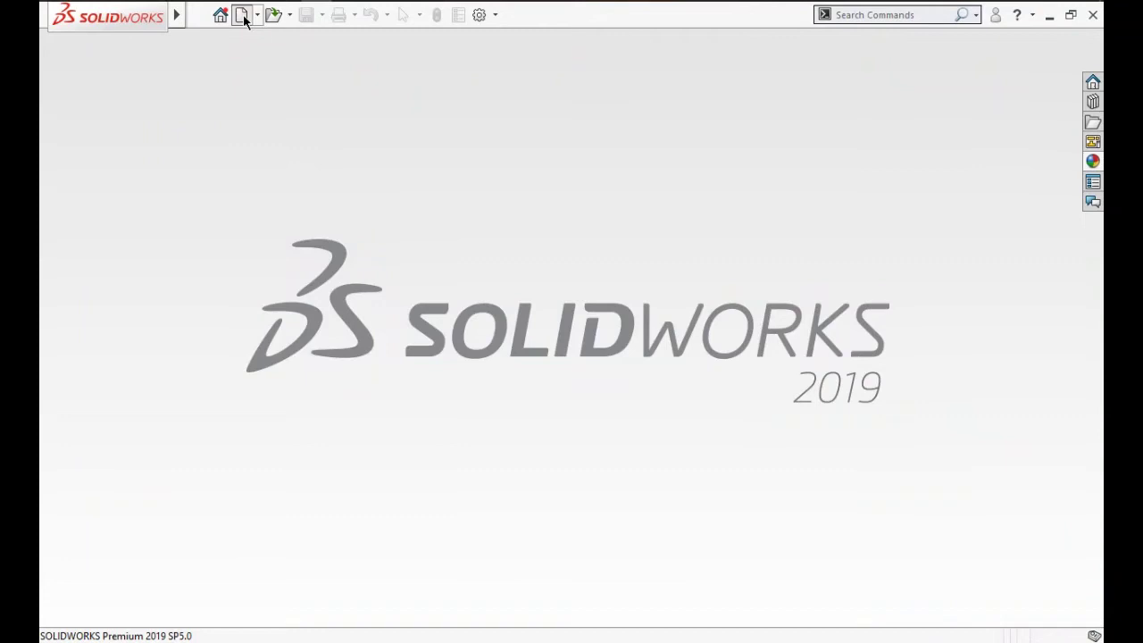
Create a new blank Part document, dismissing the invalid template warning.
click(241, 15)
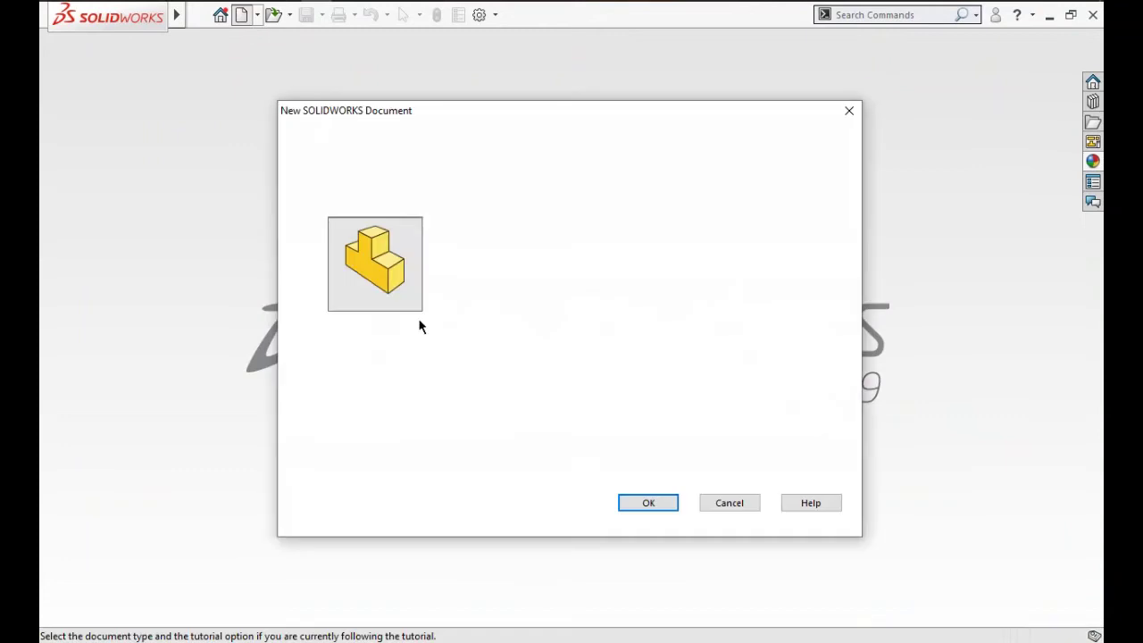
click(662, 502)
click(633, 349)
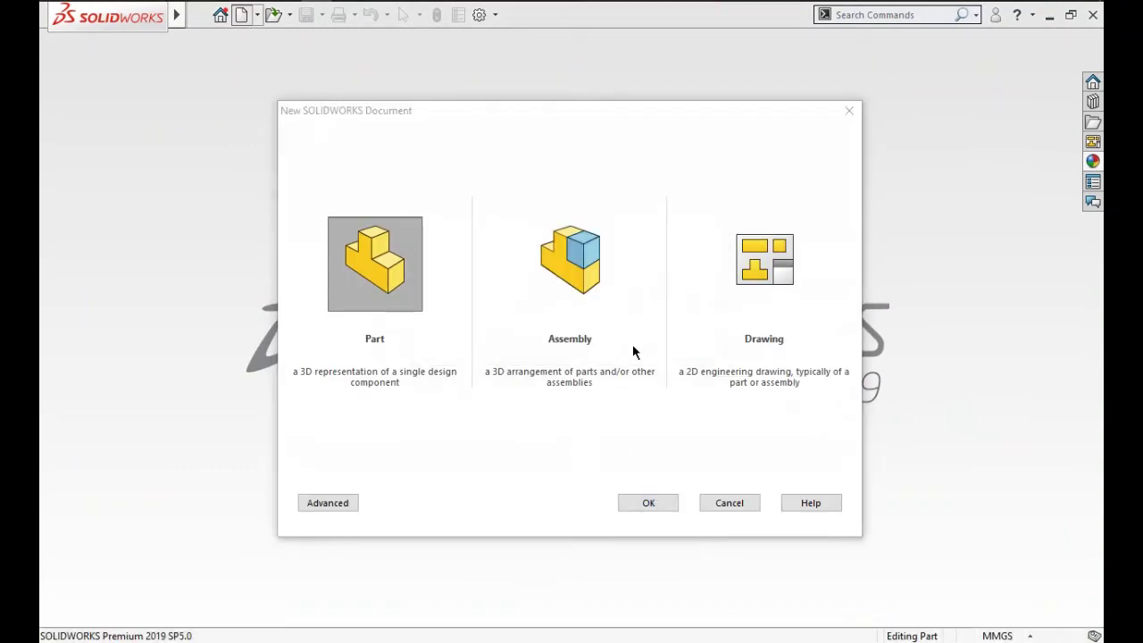
key(Return)
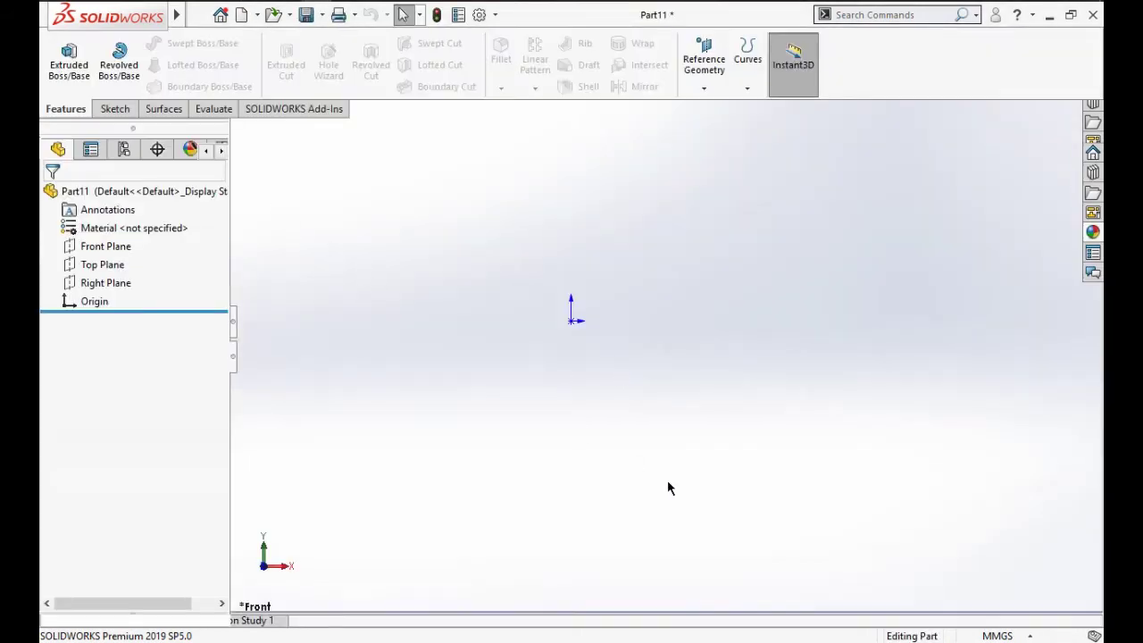
Keep MMGS units and give the viewport the Plain White scene background.
click(1001, 636)
click(977, 566)
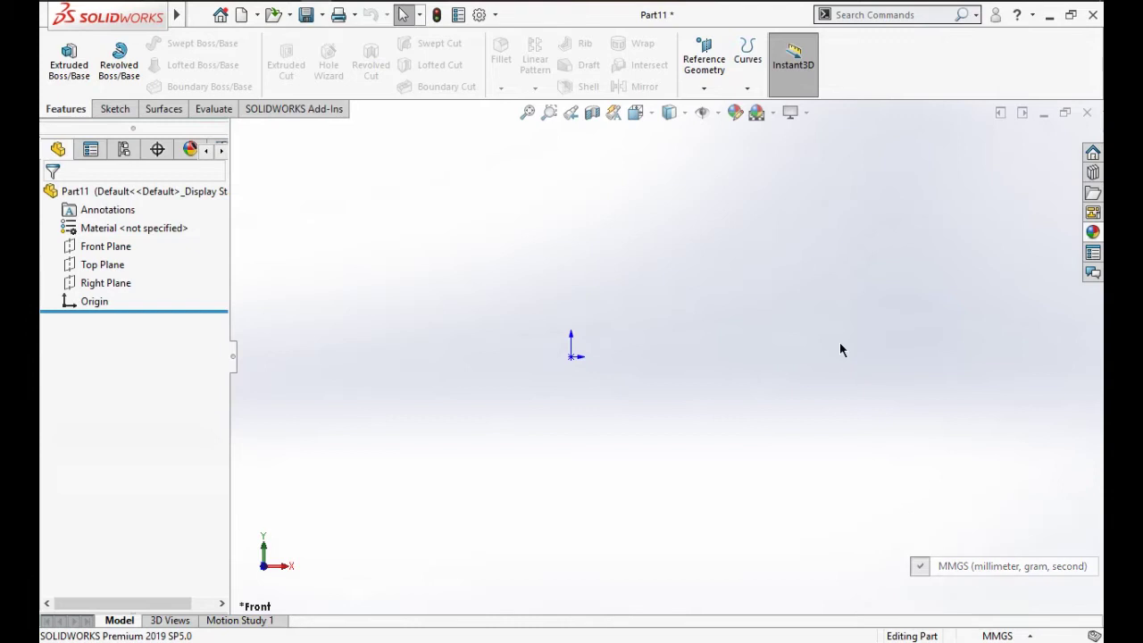
click(774, 112)
click(786, 155)
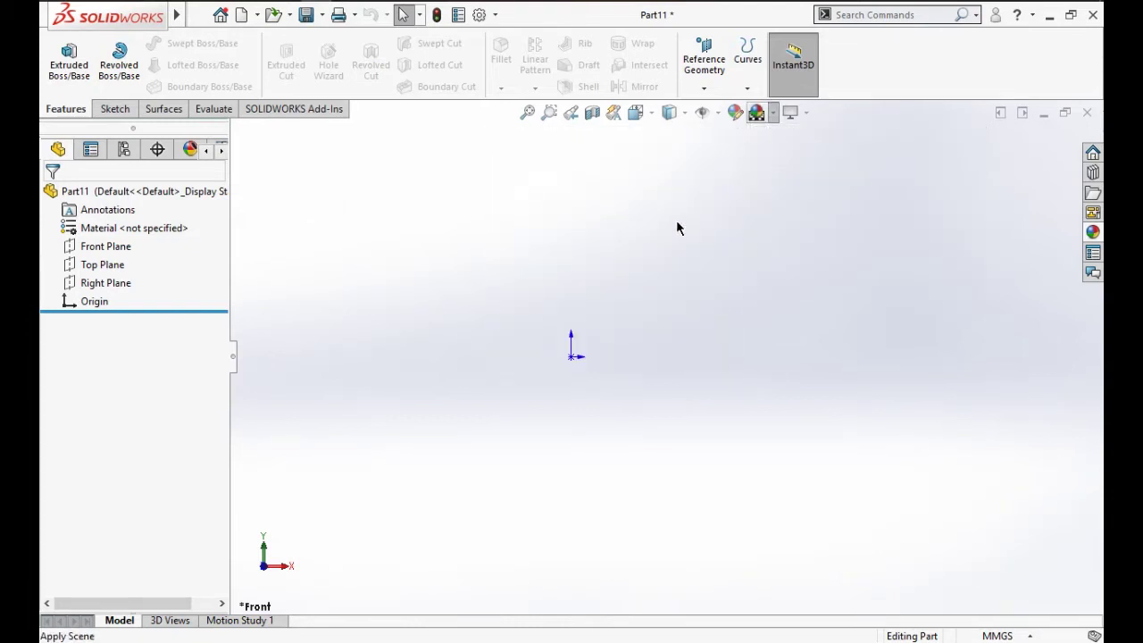
On the Front Plane, sketch an outer and an inner circle both centred on the origin.
click(117, 249)
click(129, 218)
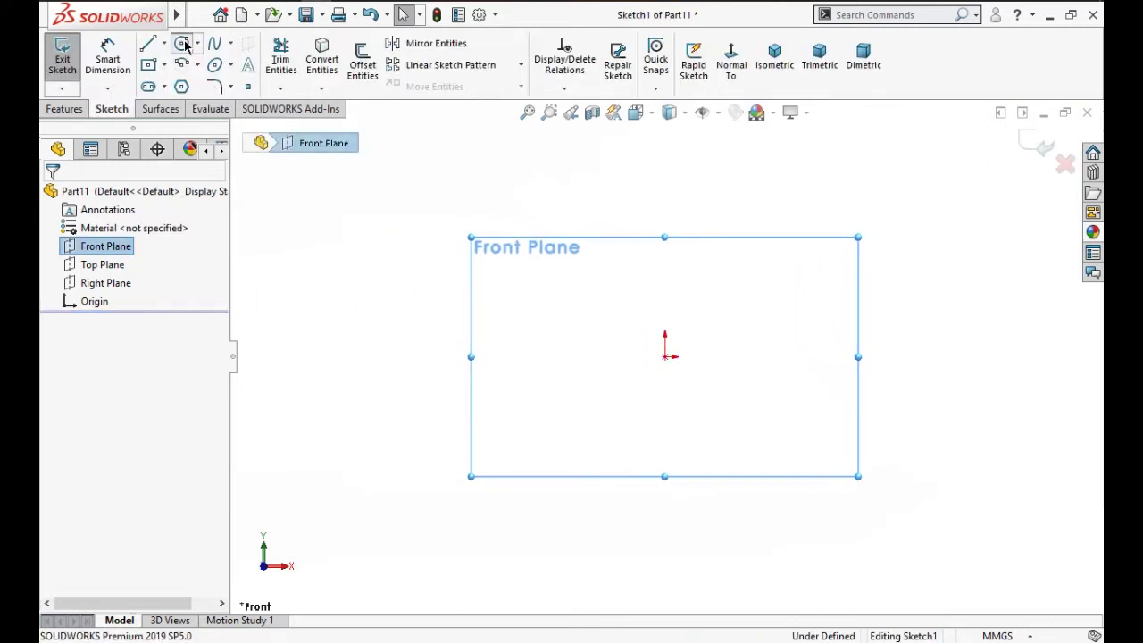
click(182, 44)
click(665, 355)
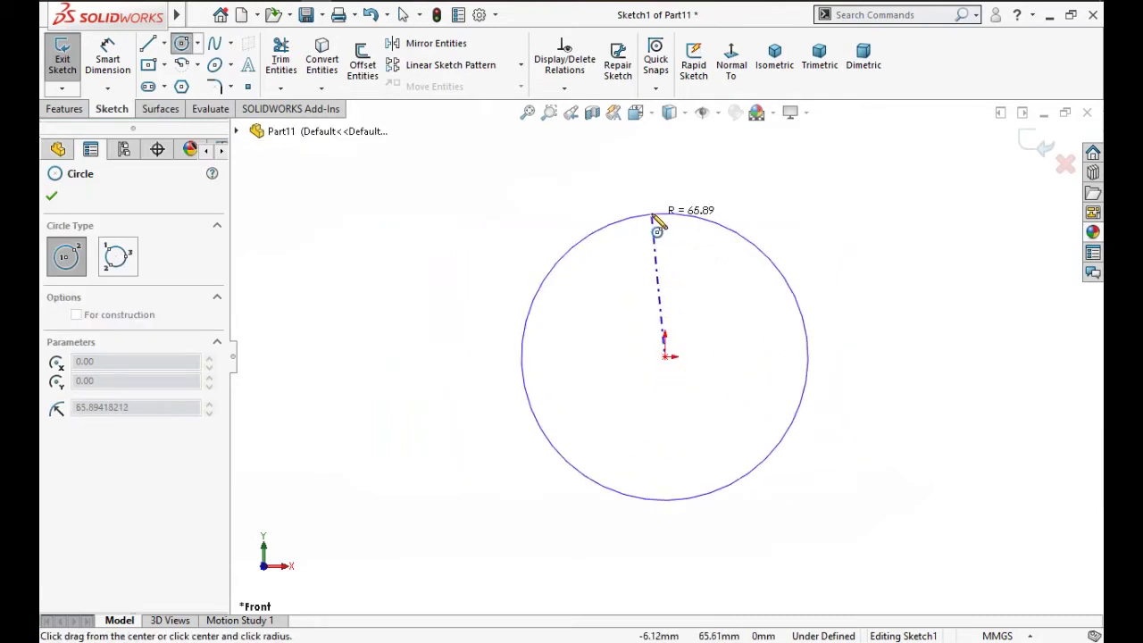
click(652, 216)
click(664, 356)
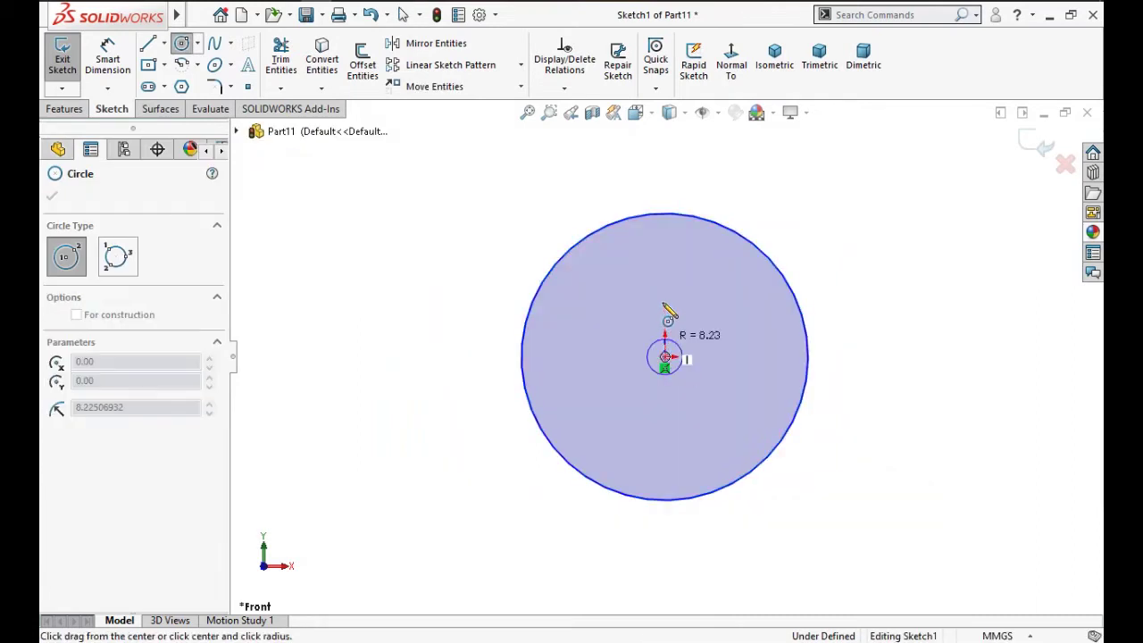
click(664, 265)
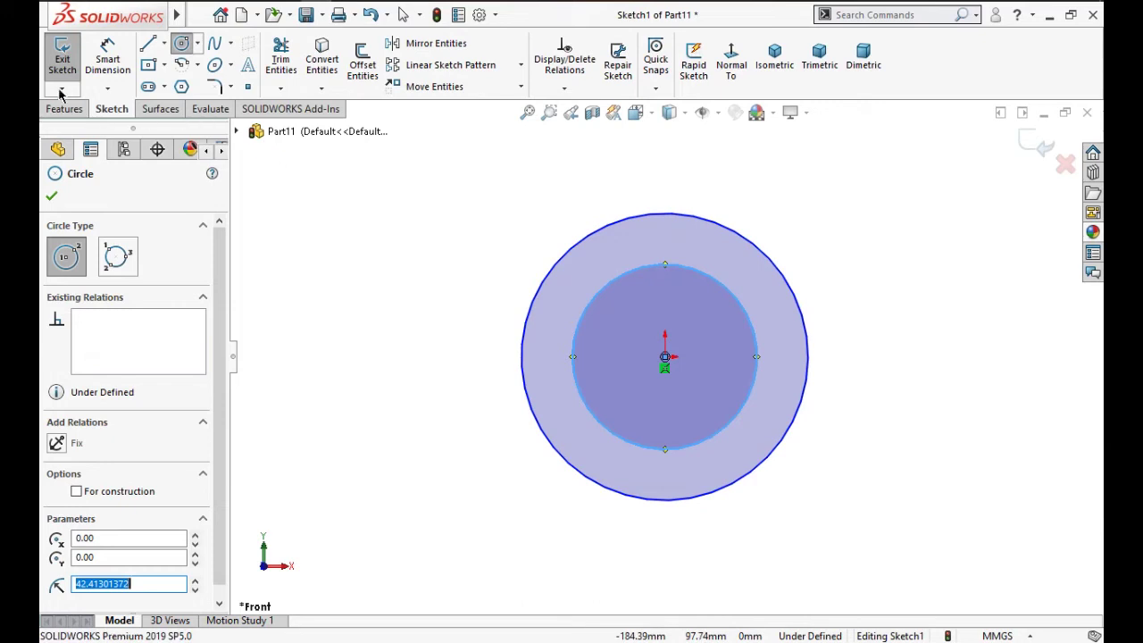
click(108, 60)
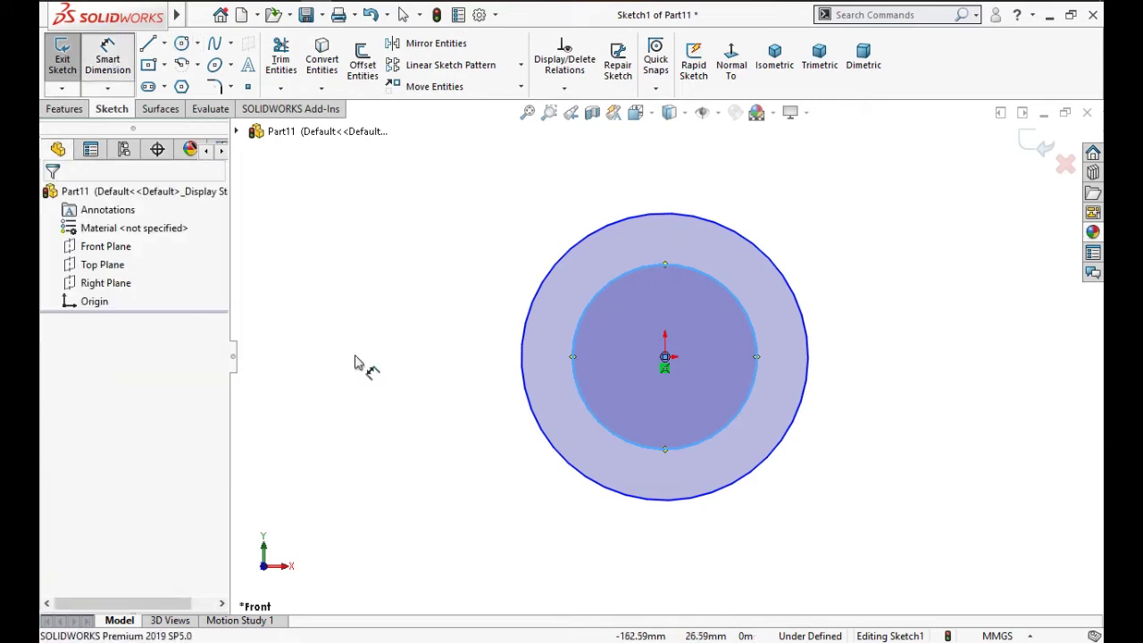
Dimension the inner circle Ø194 mm and the outer circle Ø280 mm, then exit Sketch1.
click(599, 428)
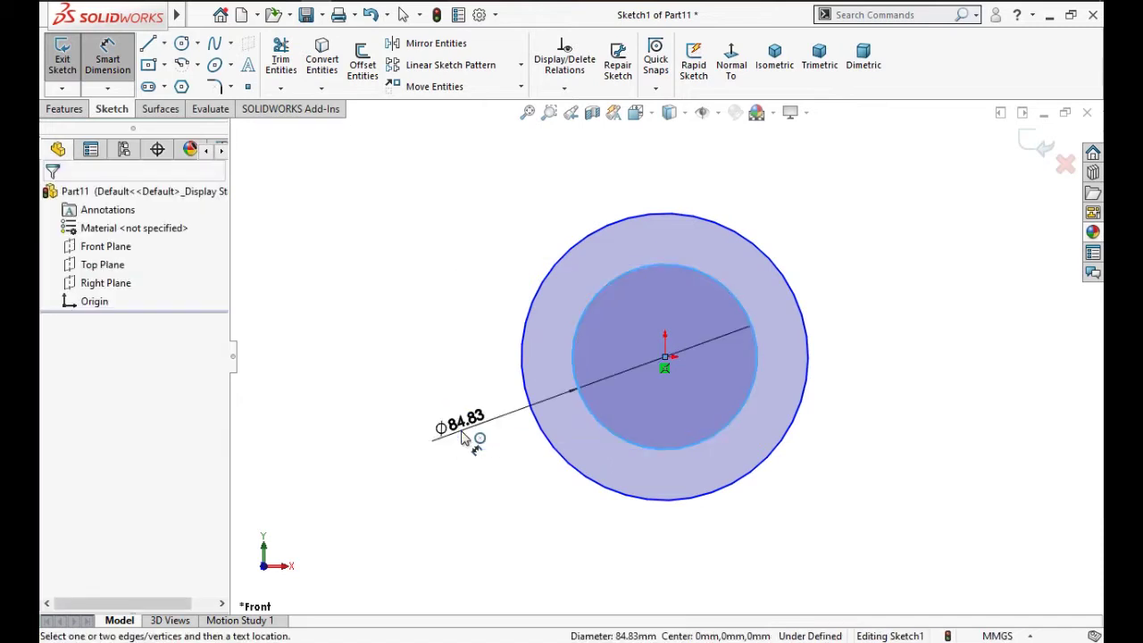
click(462, 438)
click(460, 438)
text(194)
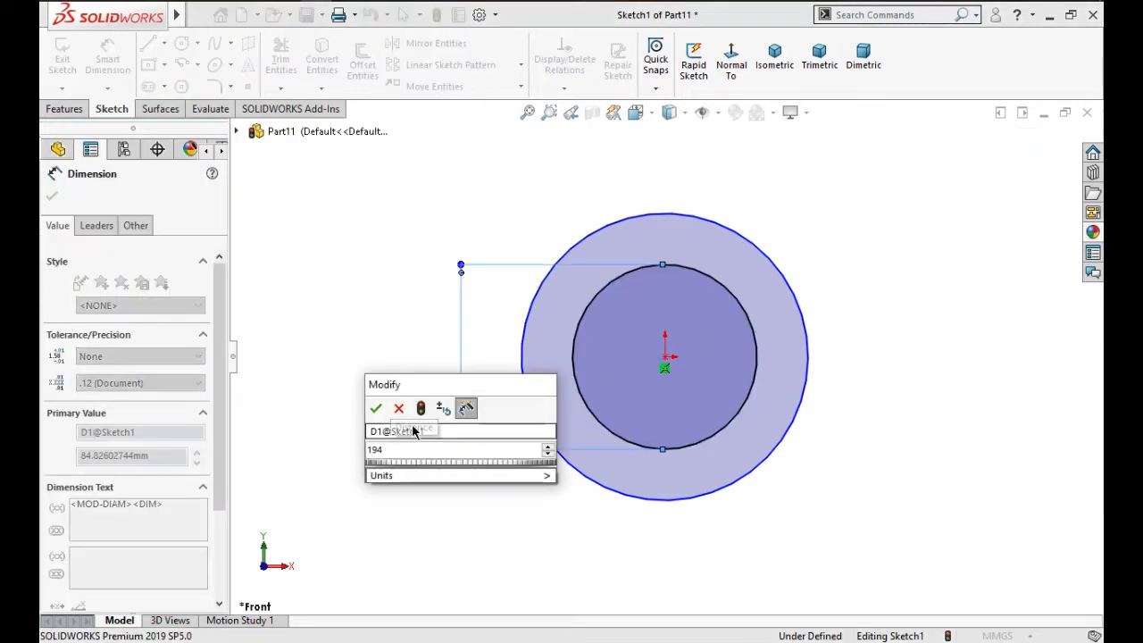
text(84)
key(Return)
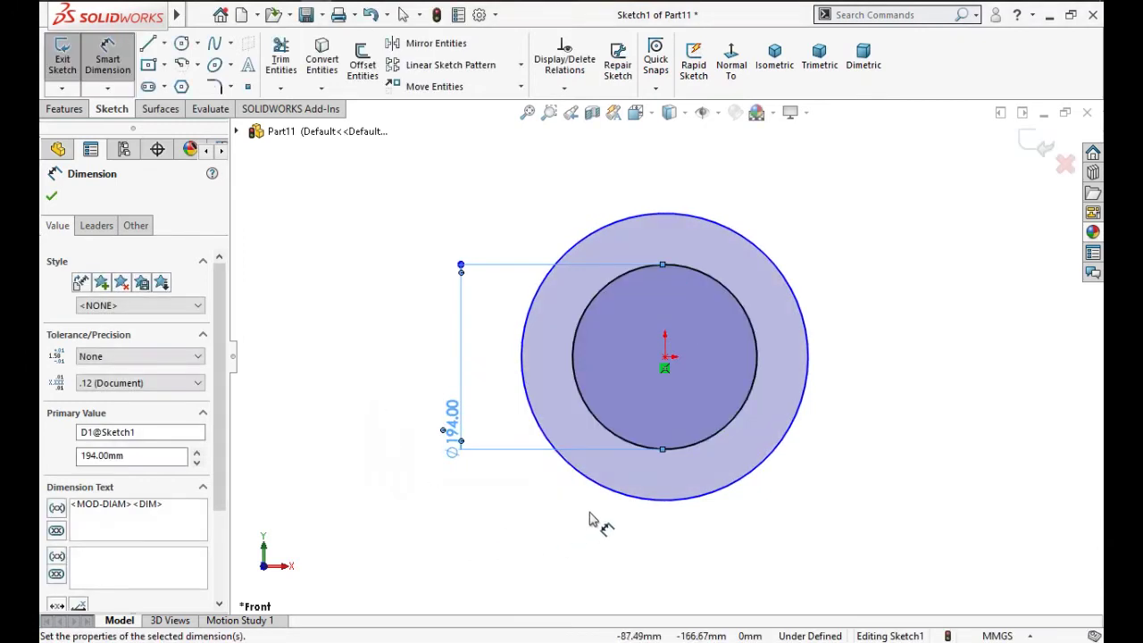
click(585, 525)
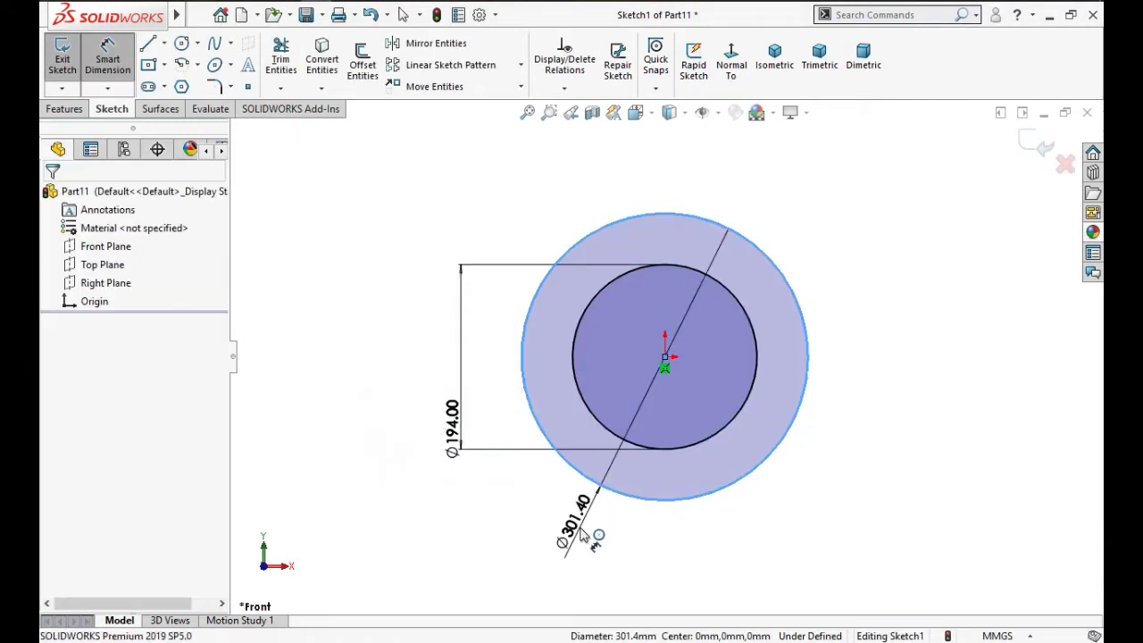
click(584, 534)
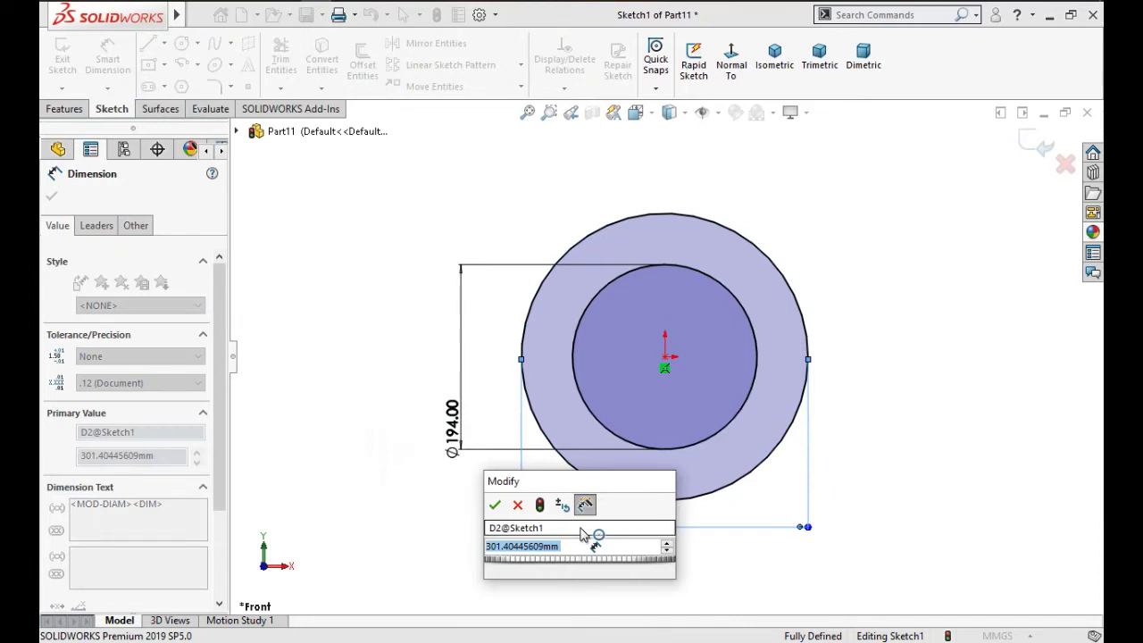
text(280)
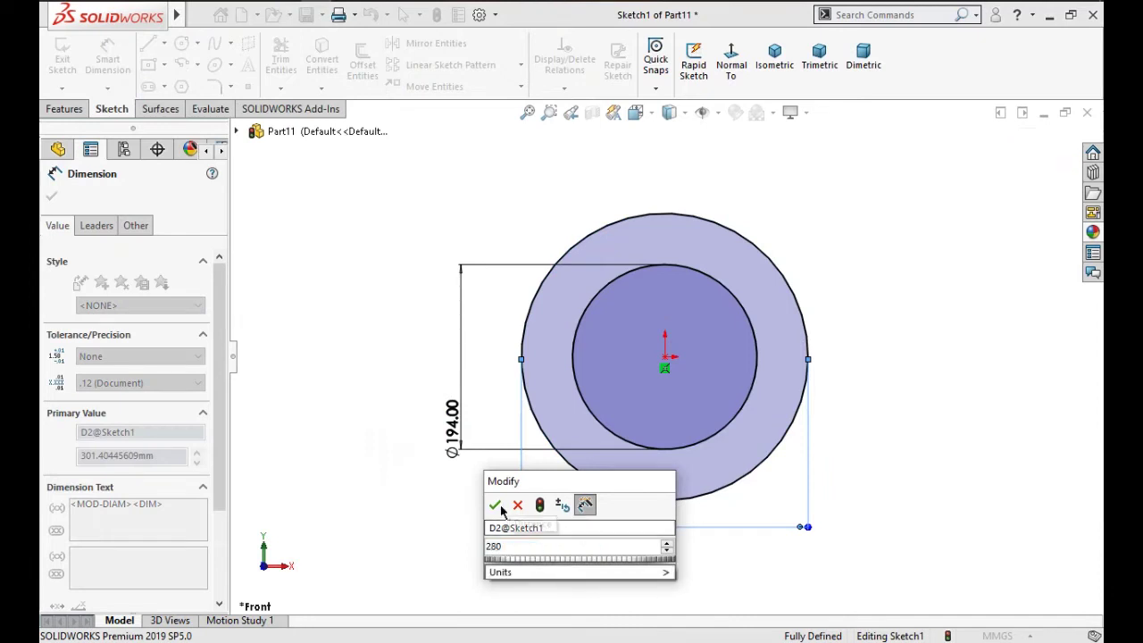
click(494, 506)
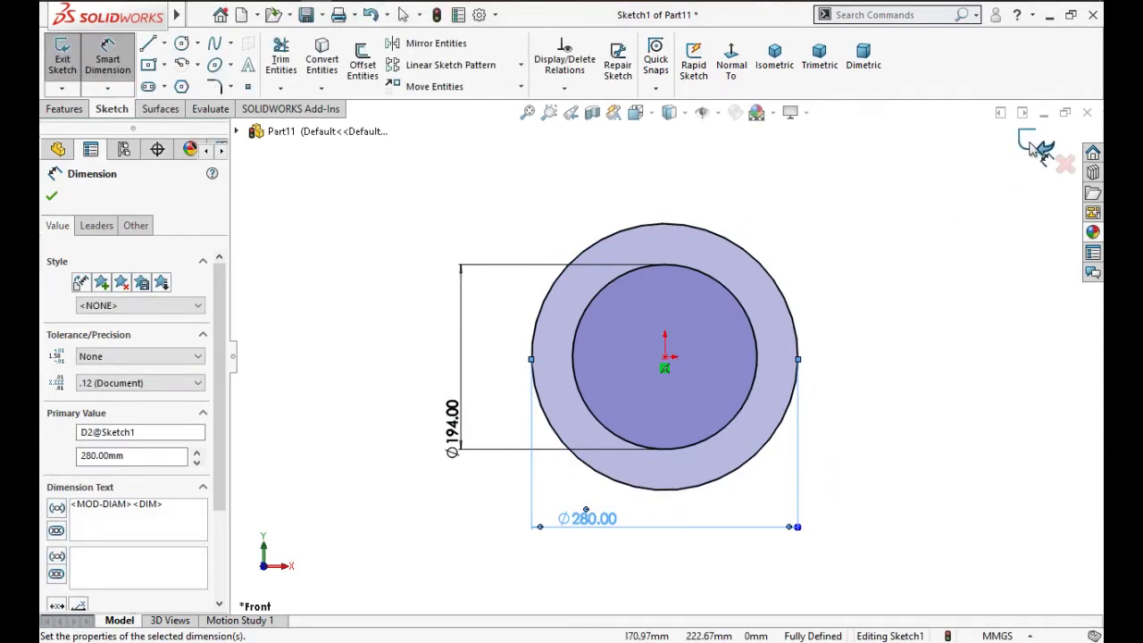
click(1036, 147)
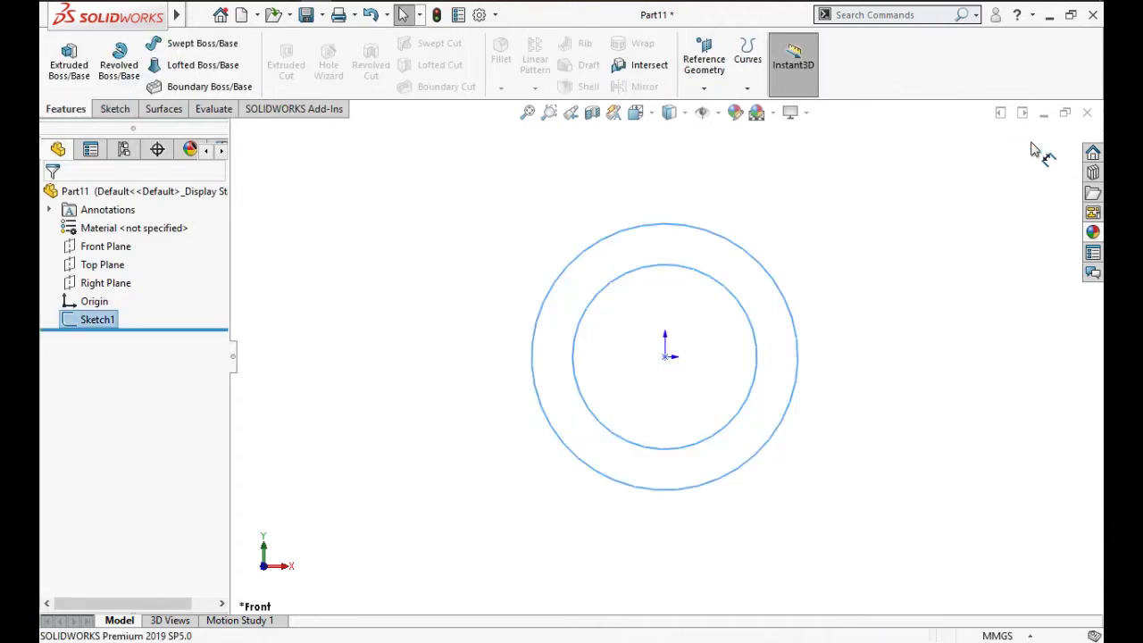
Extrude the ring sketch 225 mm with a Mid Plane end condition into a tube.
click(69, 60)
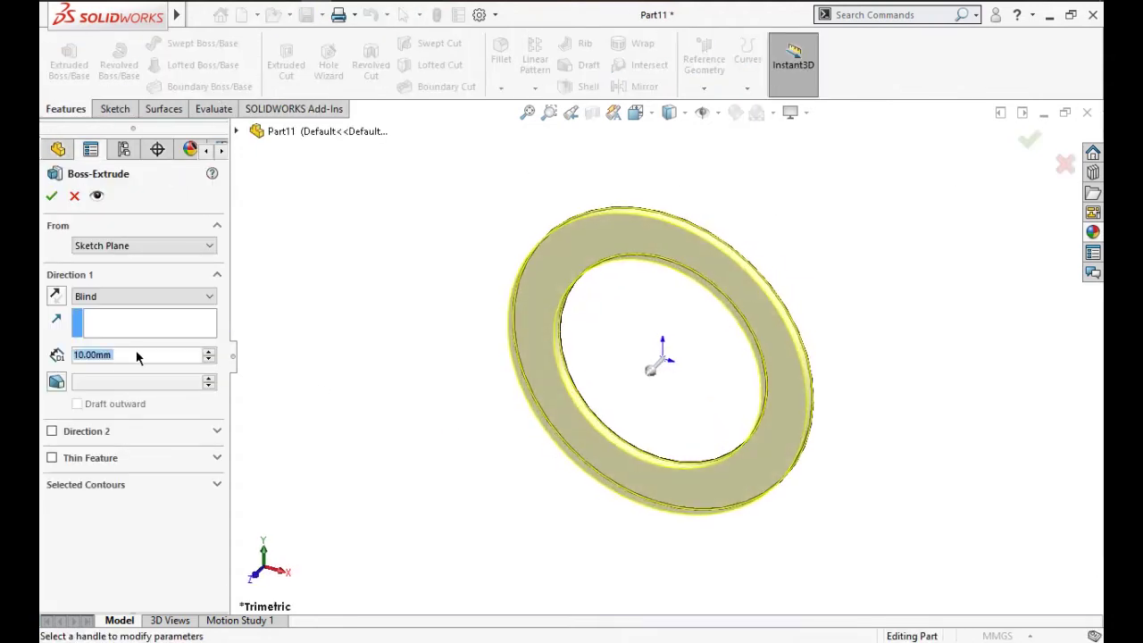
text(225)
key(Return)
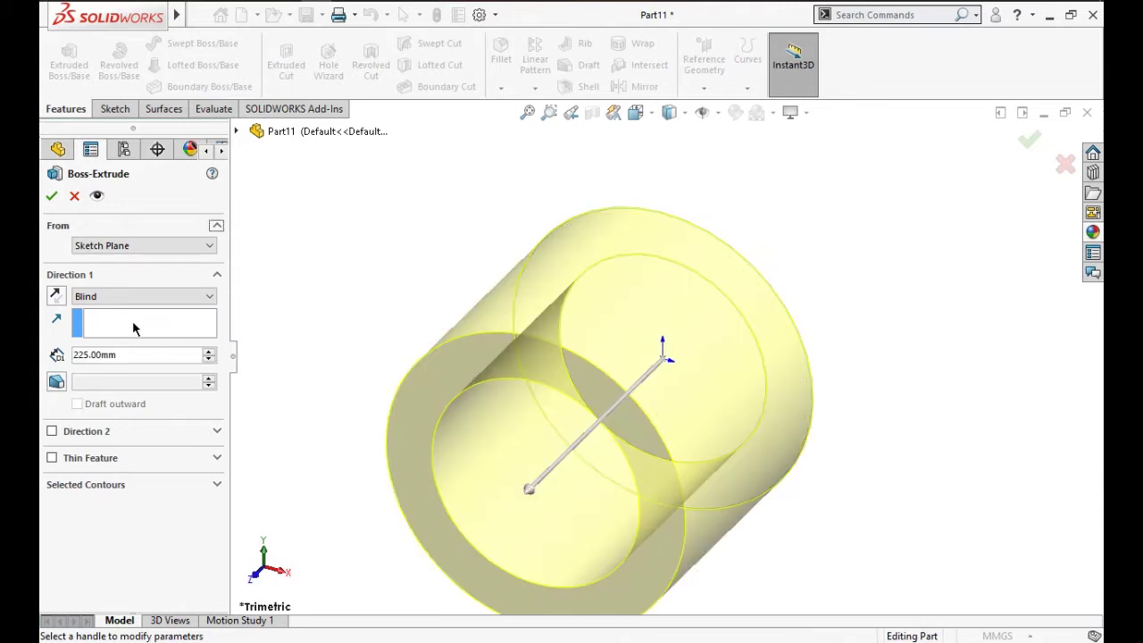
click(143, 296)
click(158, 359)
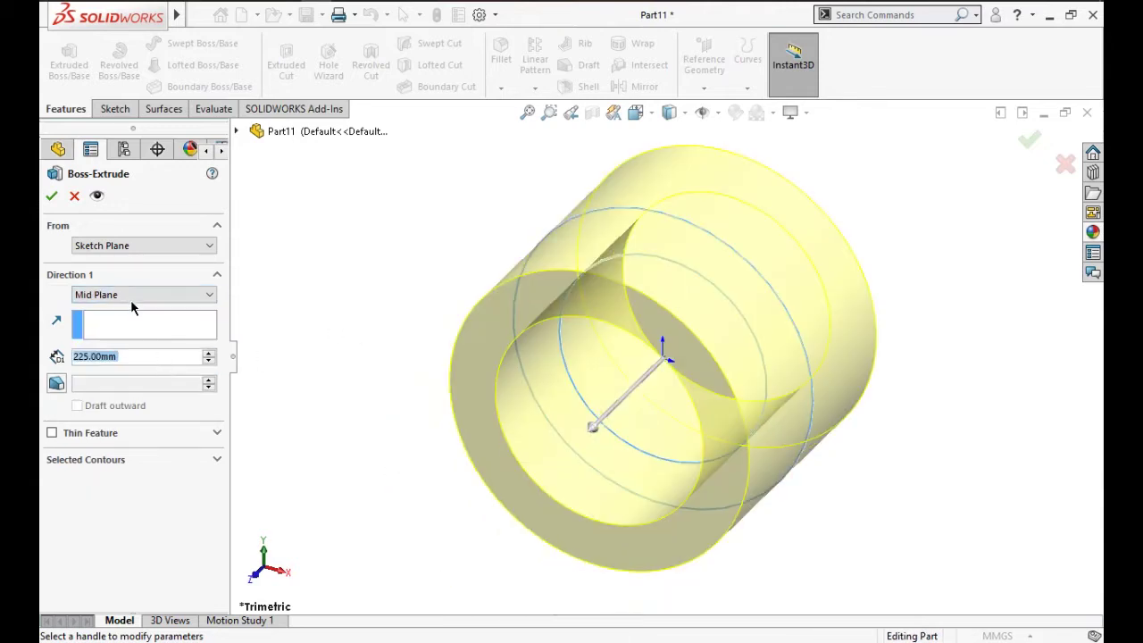
click(51, 196)
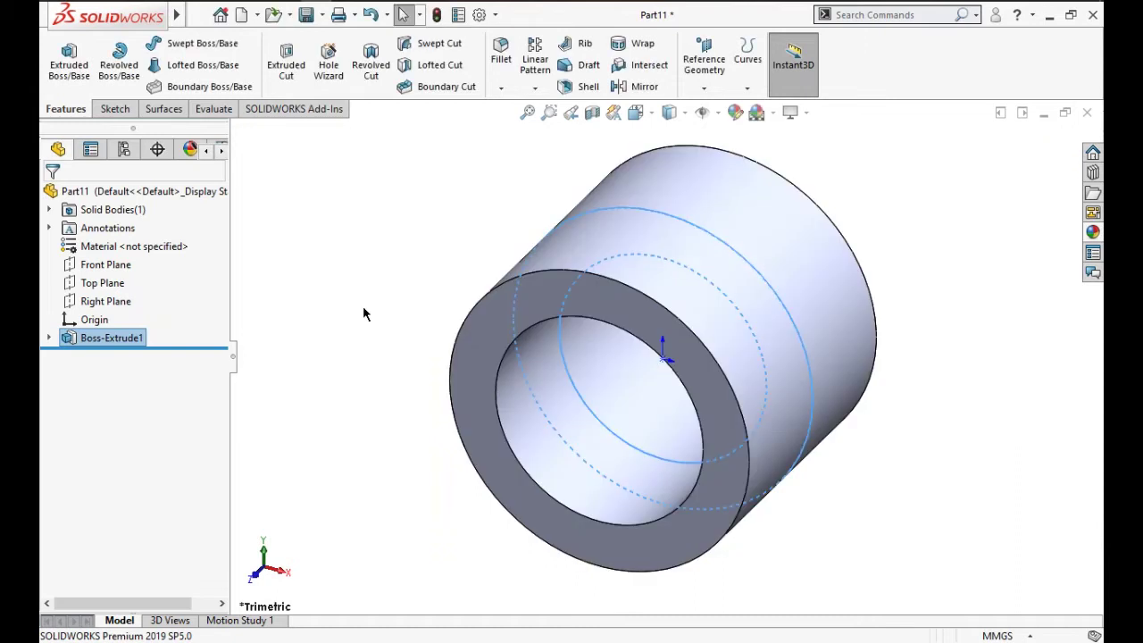
key(z)
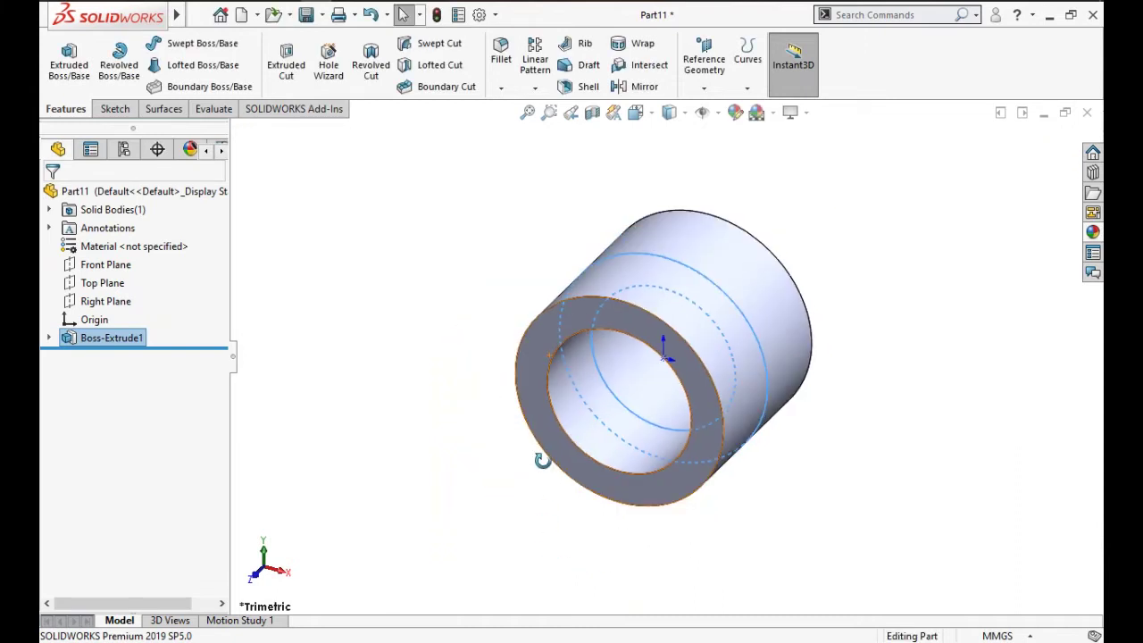
mouse_move(542, 460)
middle_down()
mouse_move(615, 404)
mouse_move(472, 280)
middle_up()
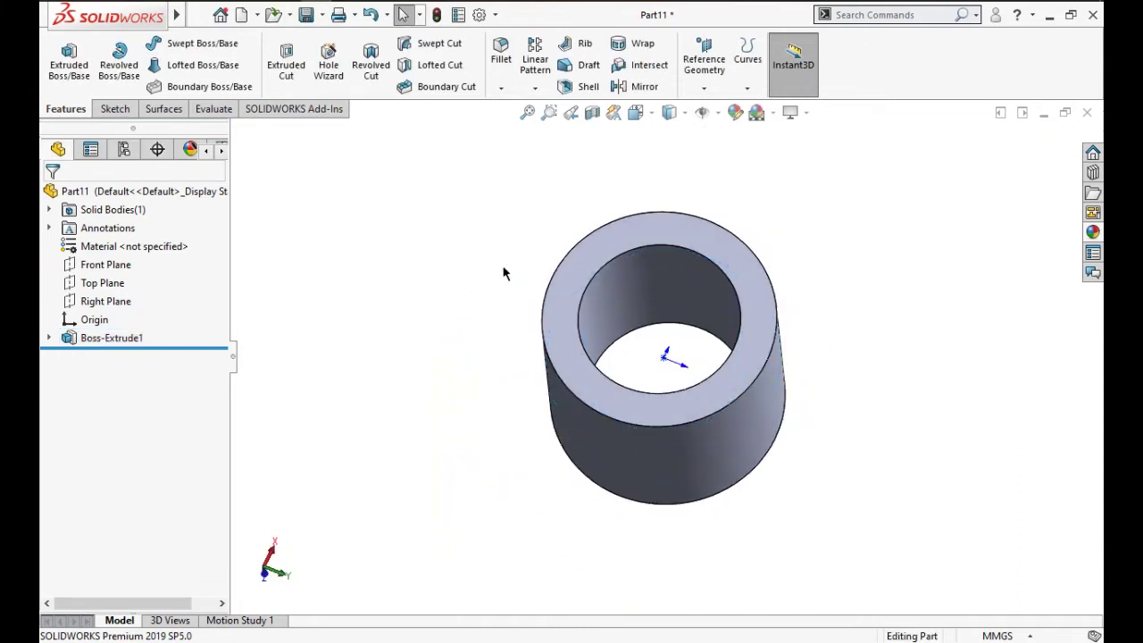
Start a sketch on the tube's end face and draw a horizontal centerline across the ring.
click(562, 289)
click(605, 236)
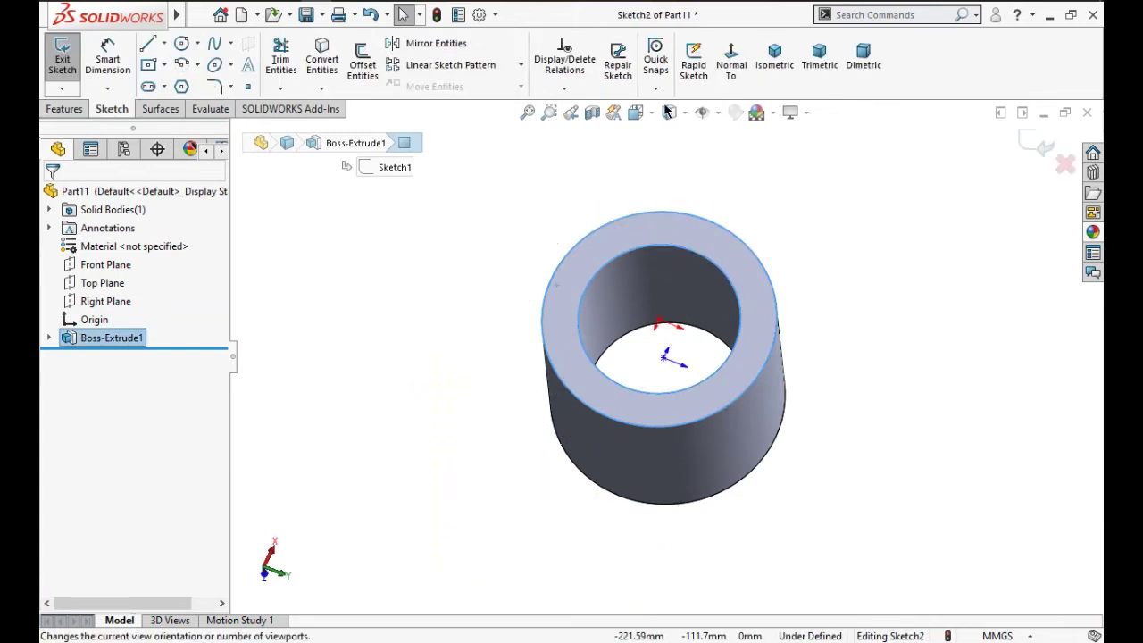
click(731, 63)
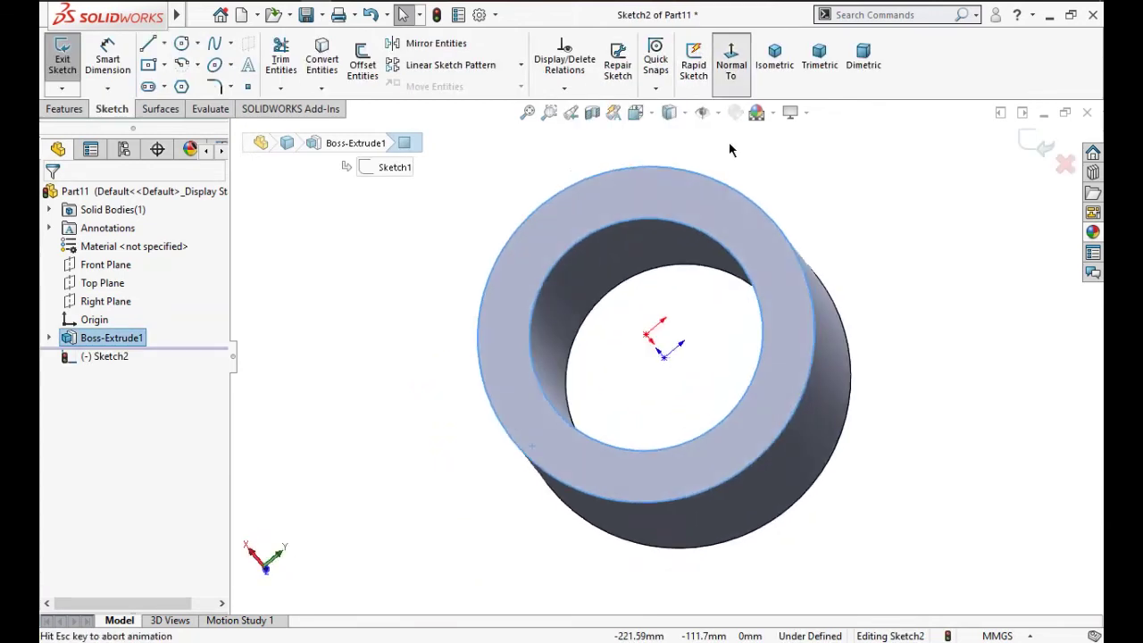
click(163, 43)
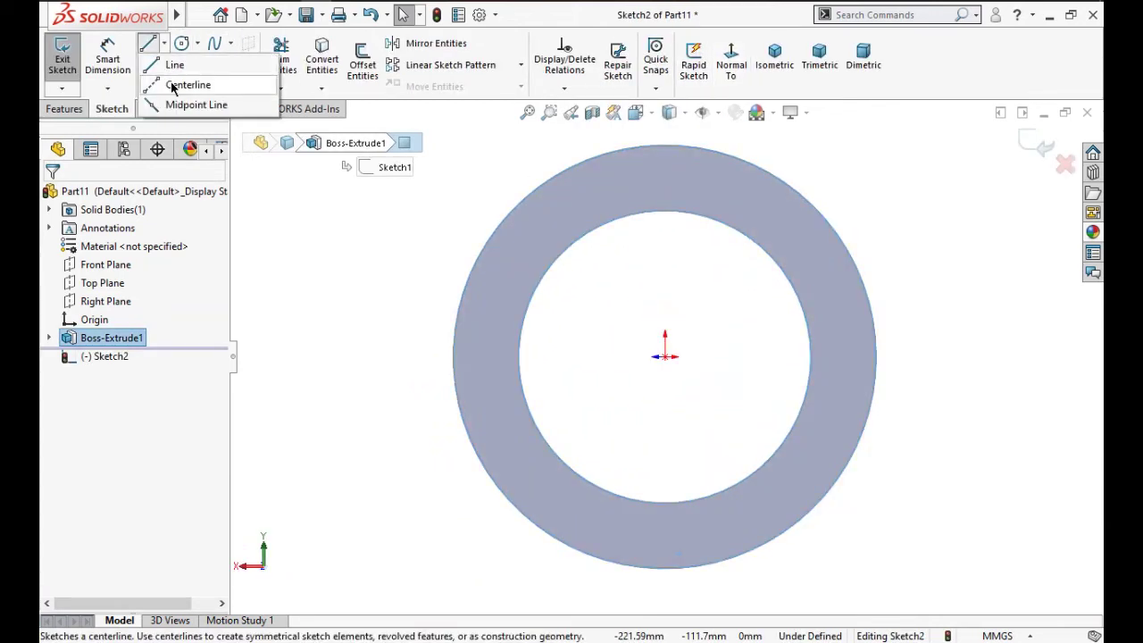
click(183, 84)
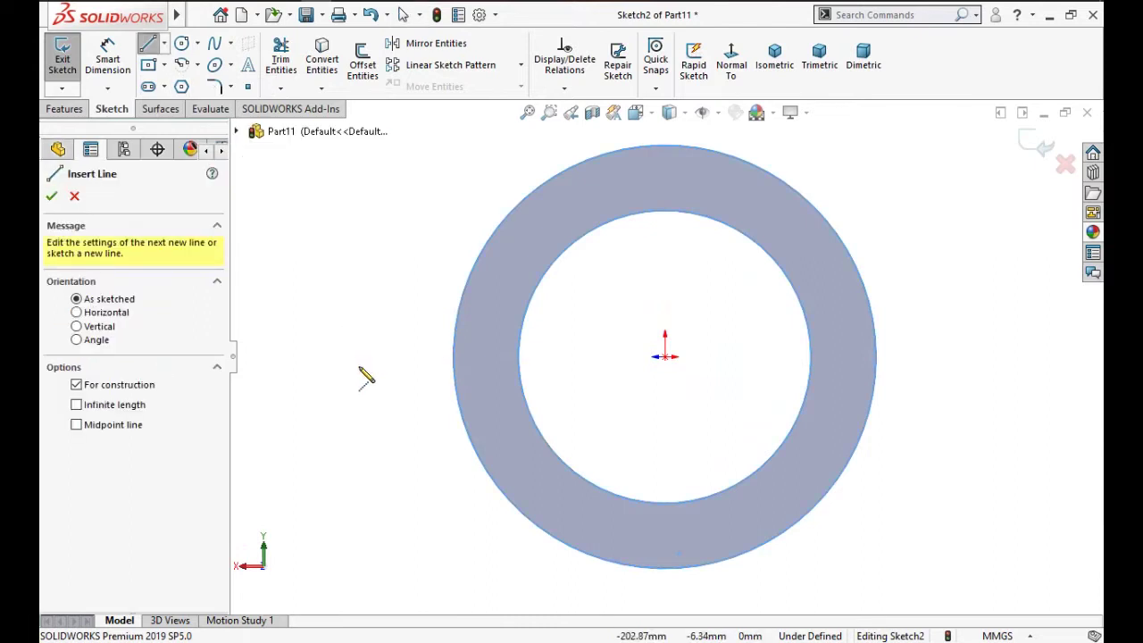
click(356, 357)
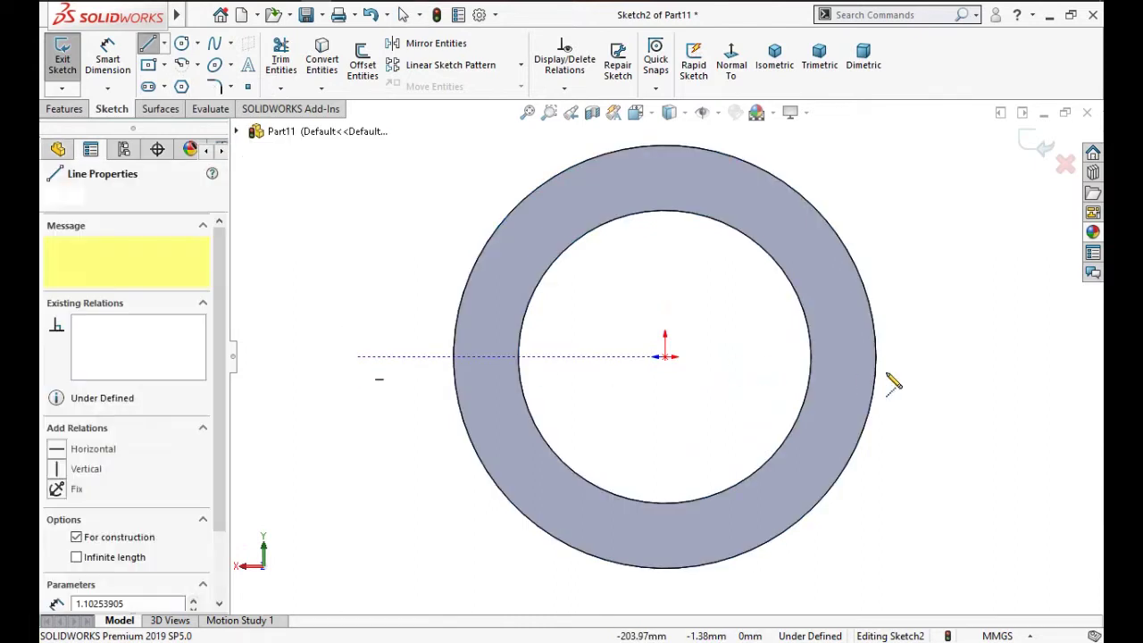
click(991, 357)
key(Escape)
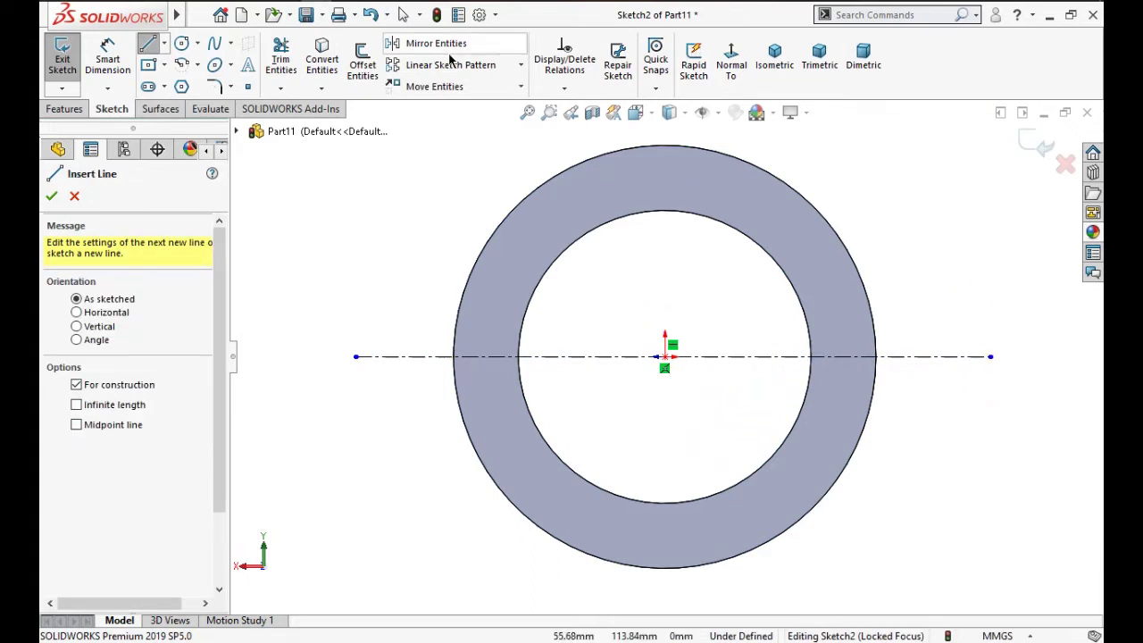
Draw the U-shaped lug outline: two horizontal edges off the outer ring joined by a rounded end.
click(150, 49)
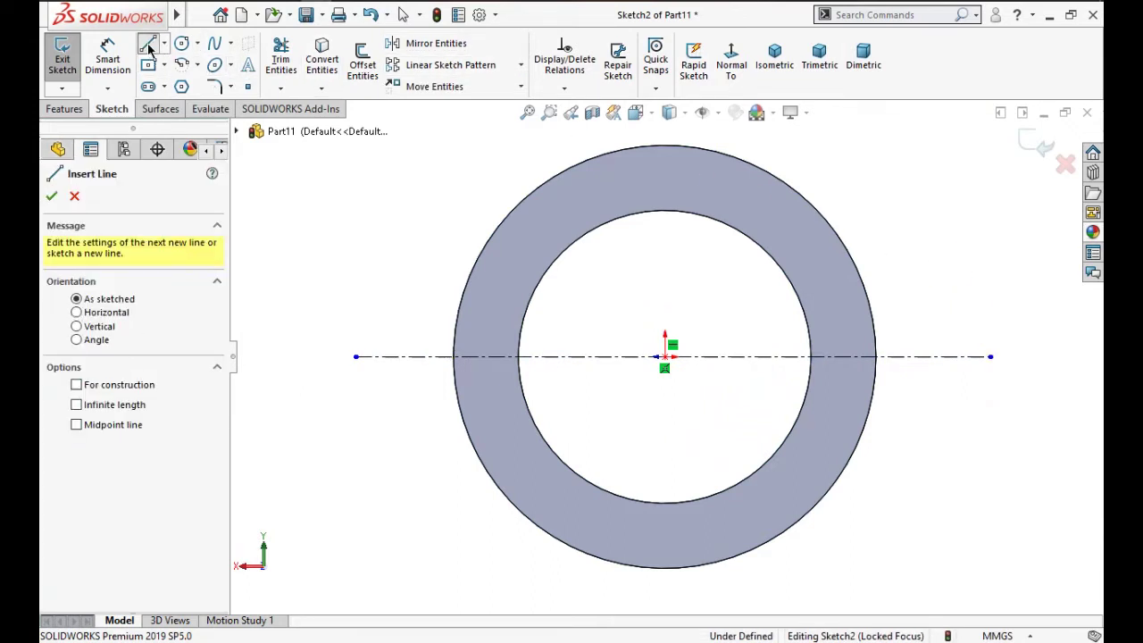
click(875, 323)
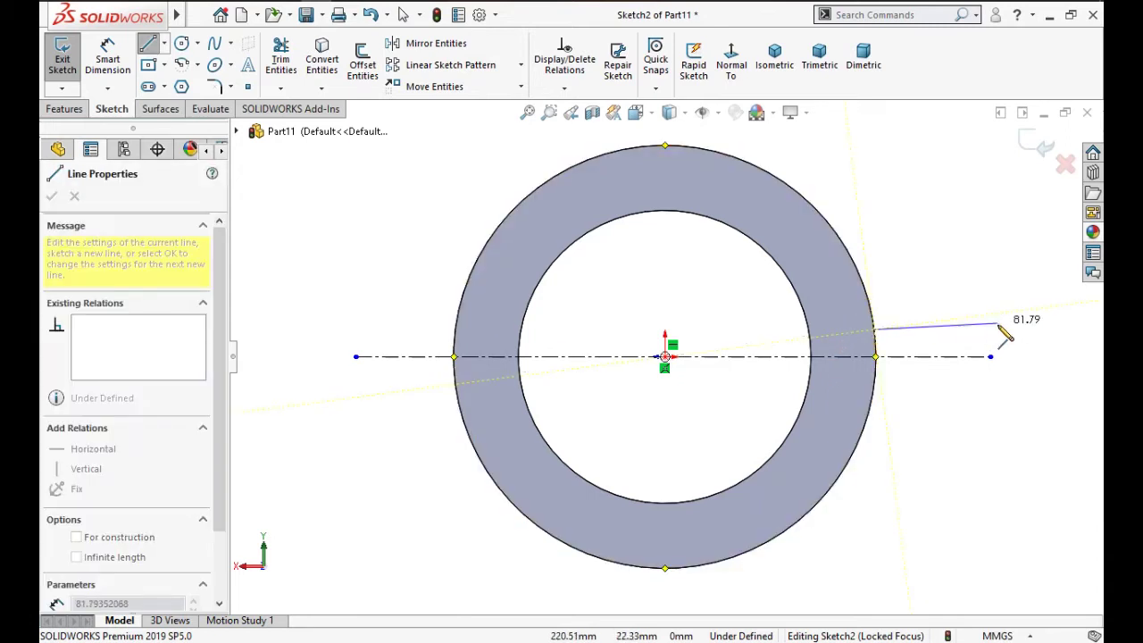
key(Escape)
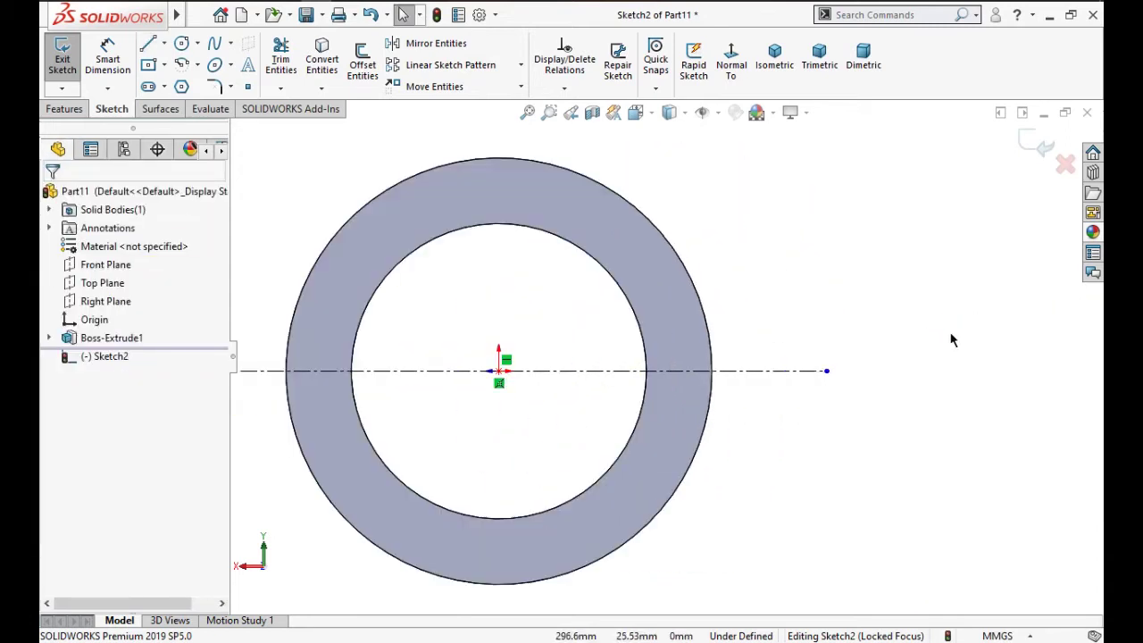
click(150, 44)
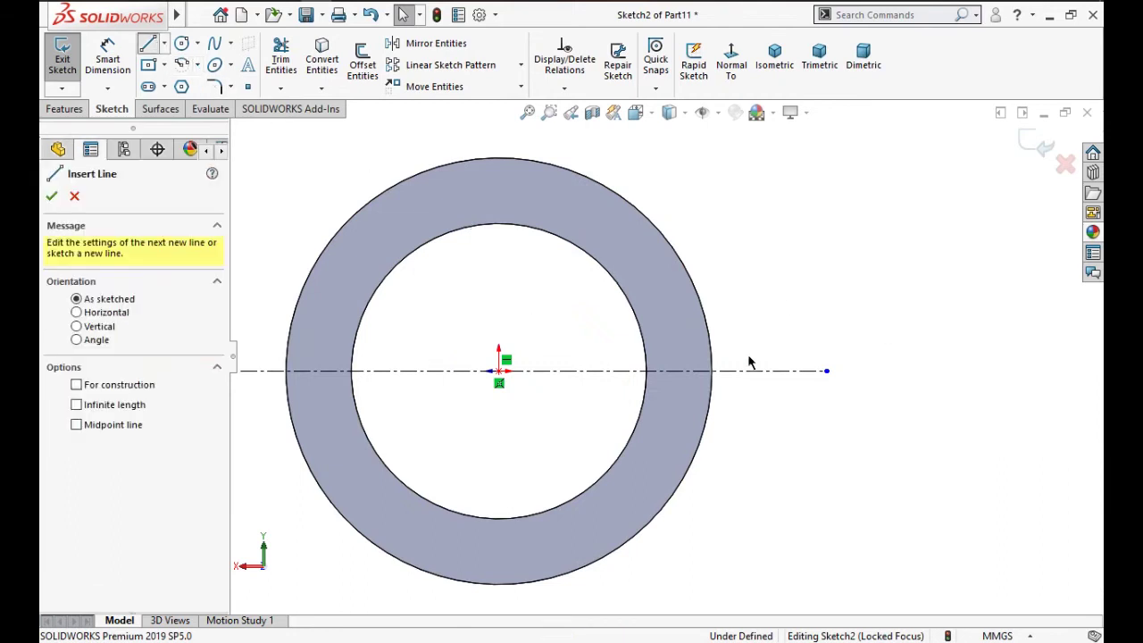
click(699, 295)
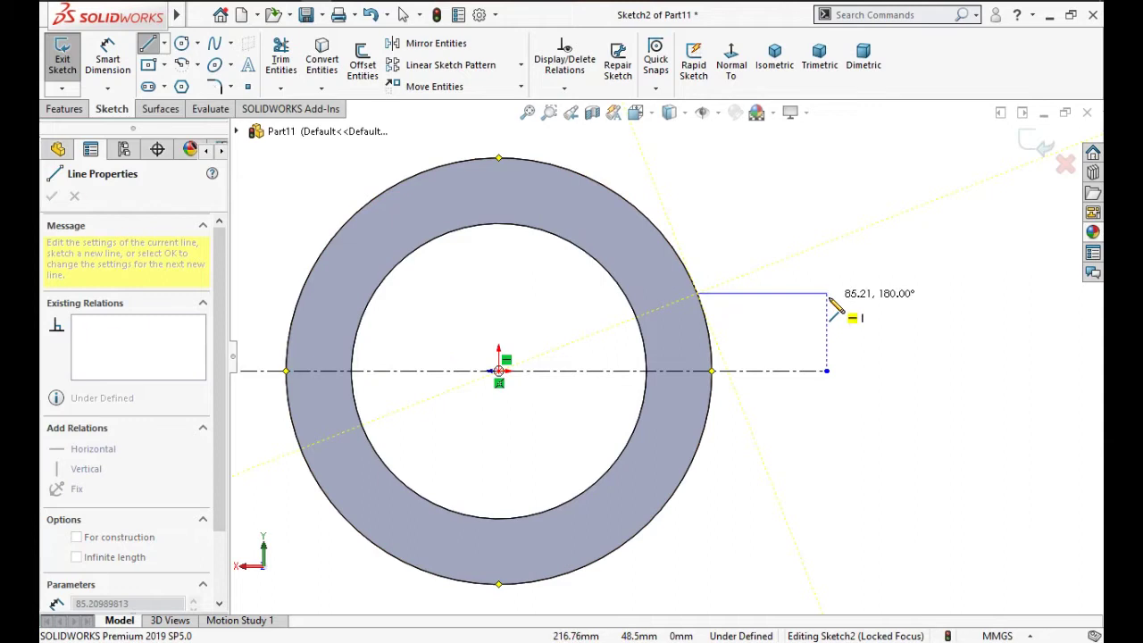
click(827, 293)
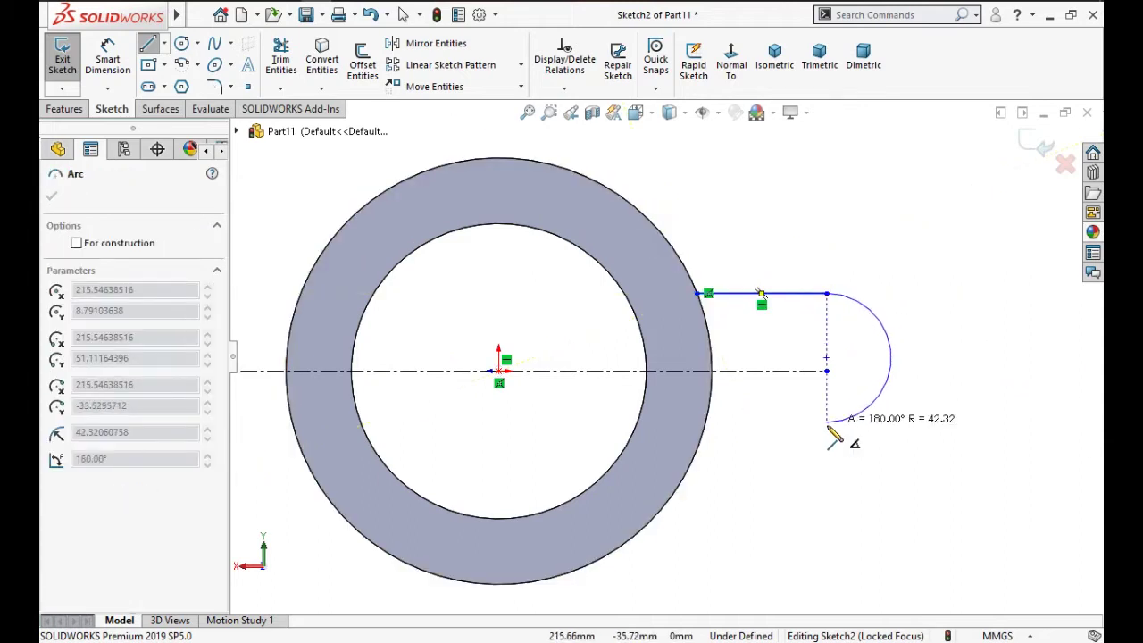
click(826, 426)
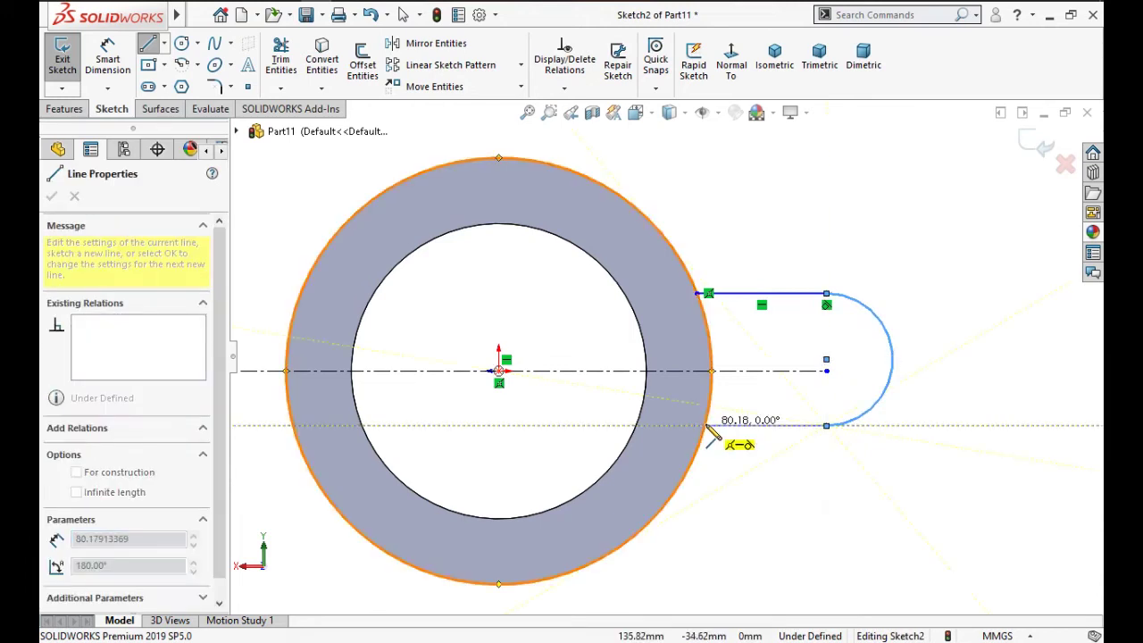
click(707, 426)
right_click(763, 429)
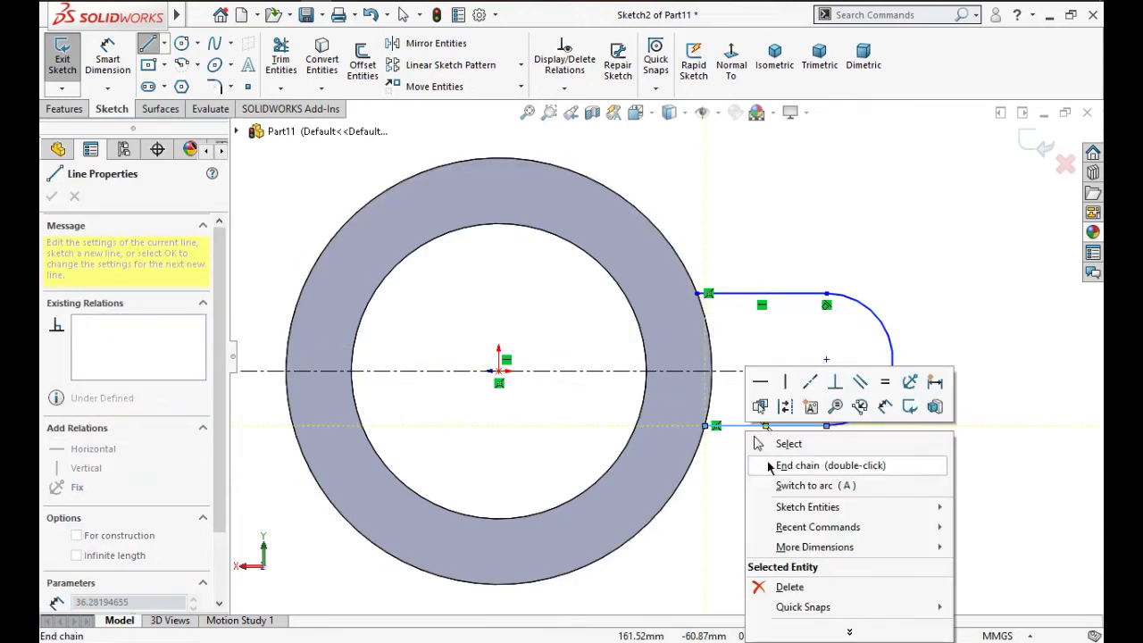
key(Escape)
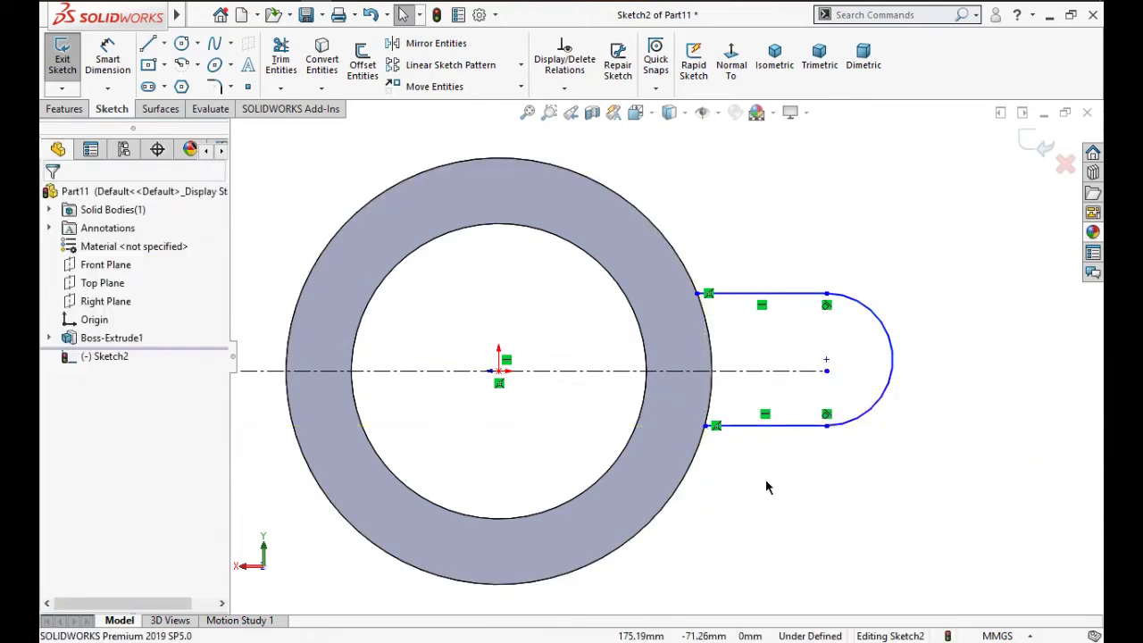
Dimension the distance between the lug's two edges to 100 mm.
click(107, 69)
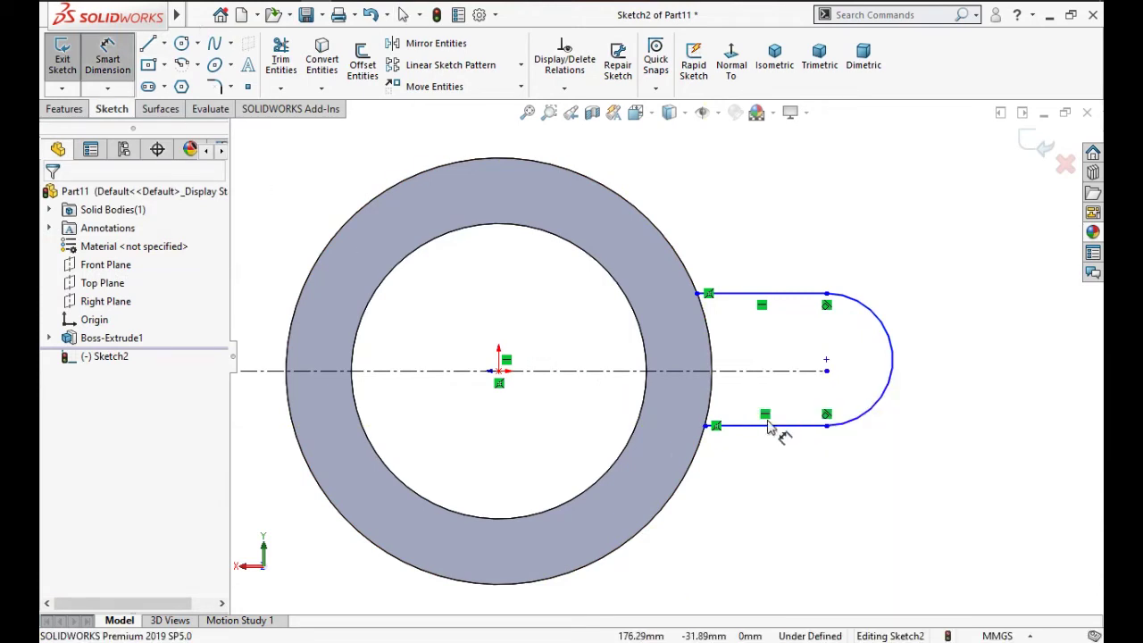
click(754, 295)
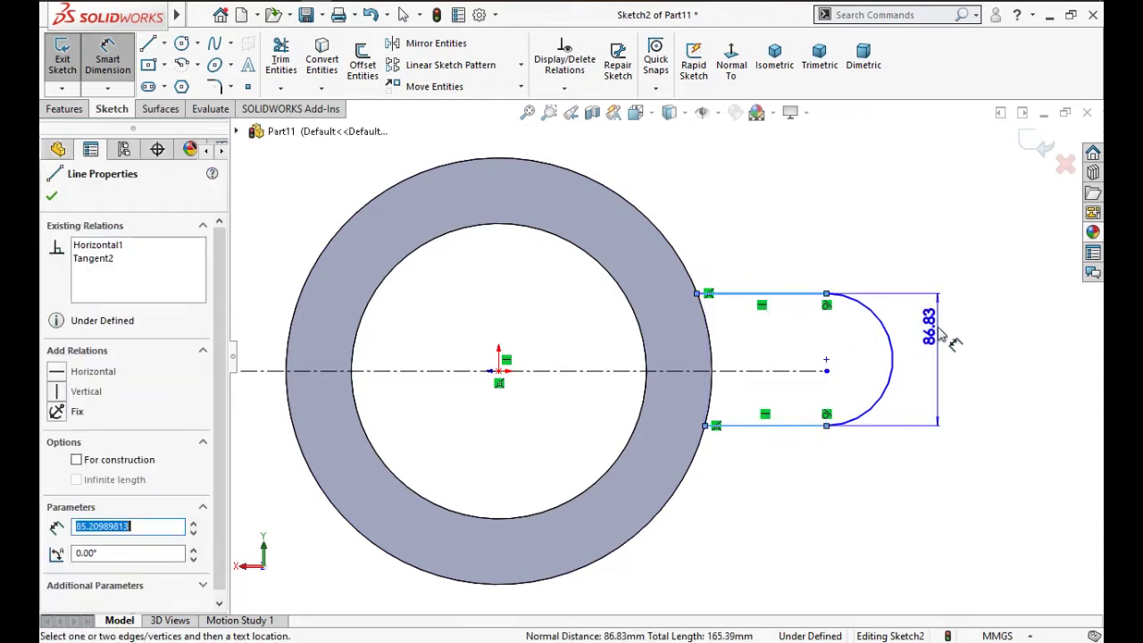
click(939, 333)
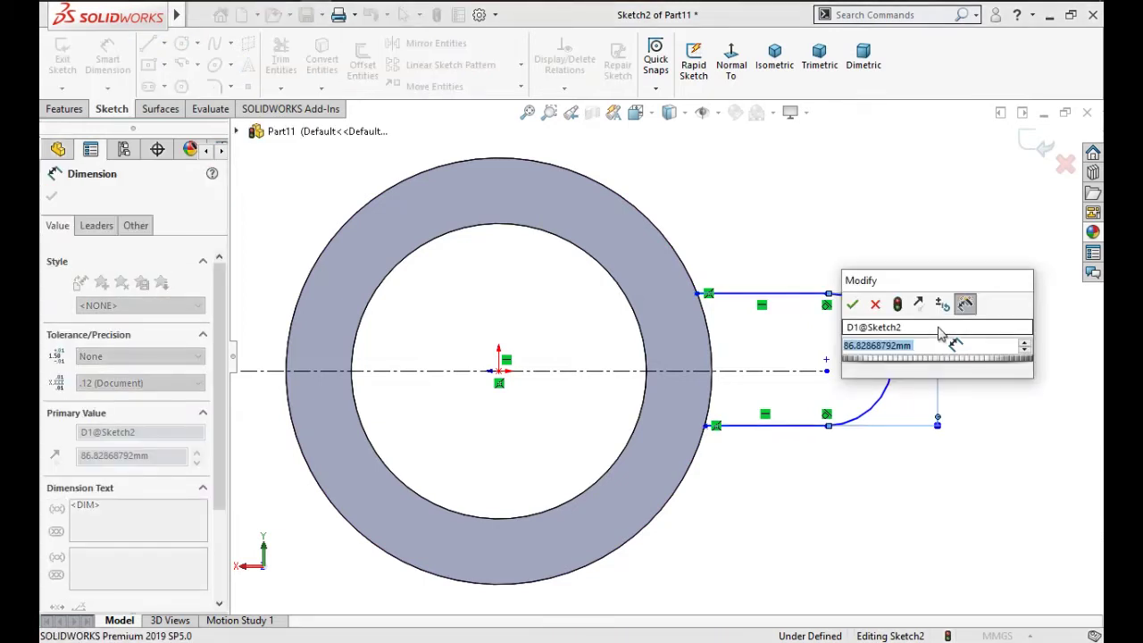
text(100)
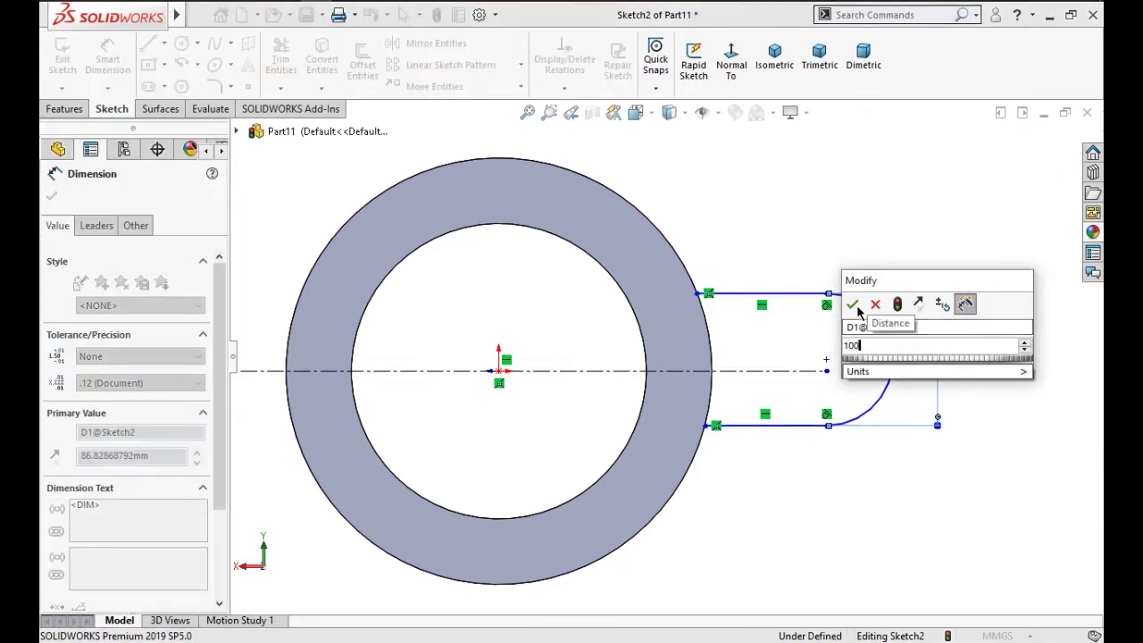
click(853, 304)
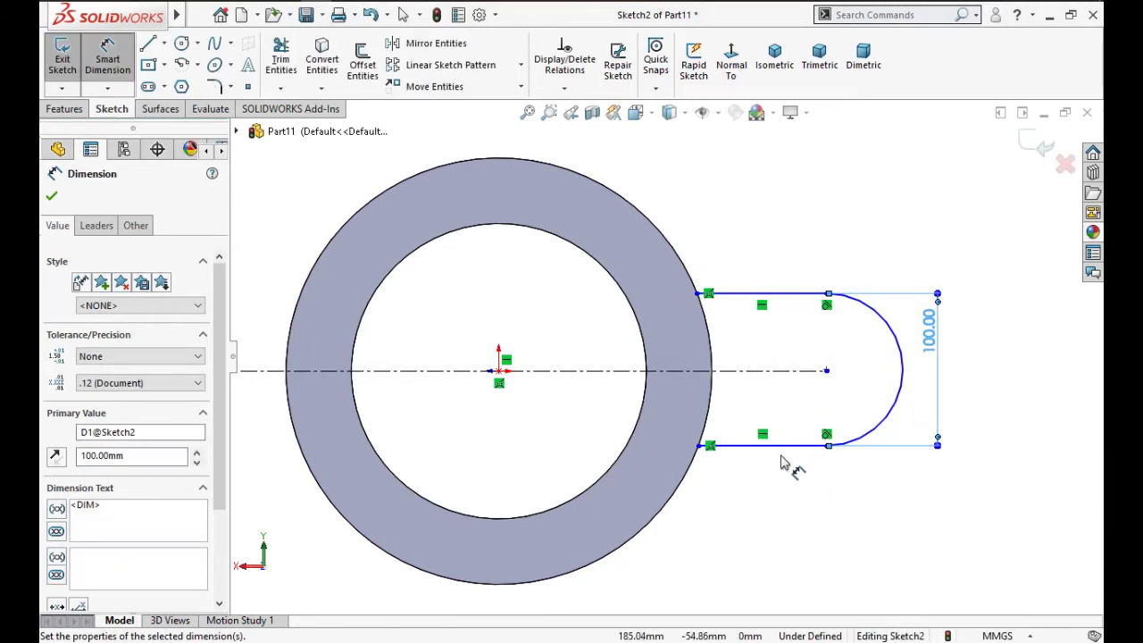
Place the lug's lower edge 50 mm from the centreline and discard the redundant radius dimension.
click(791, 374)
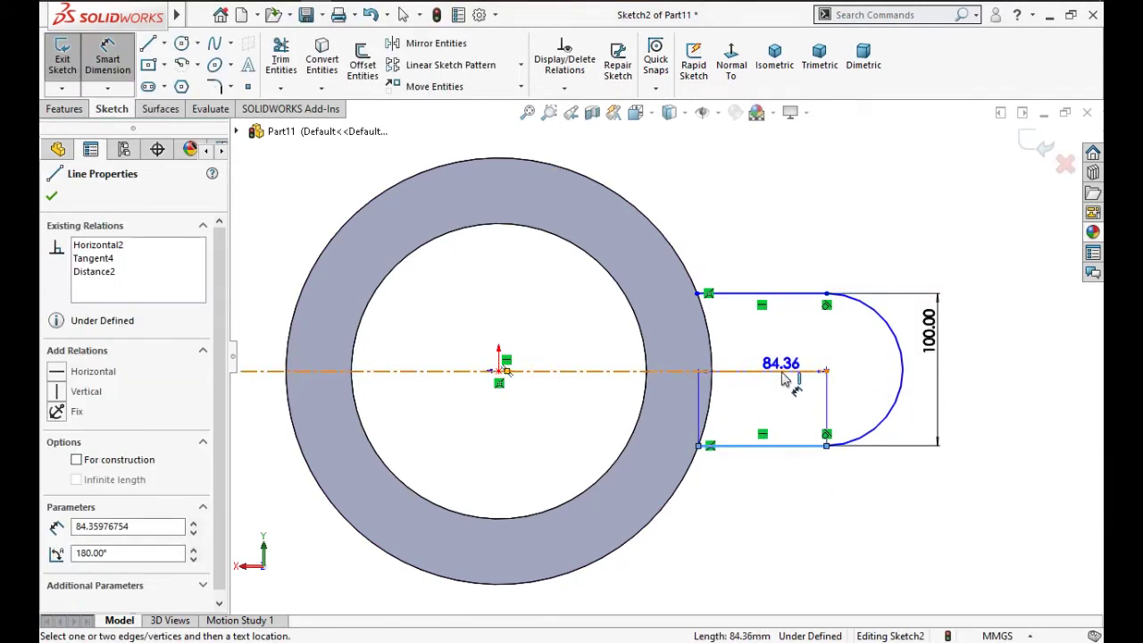
click(804, 445)
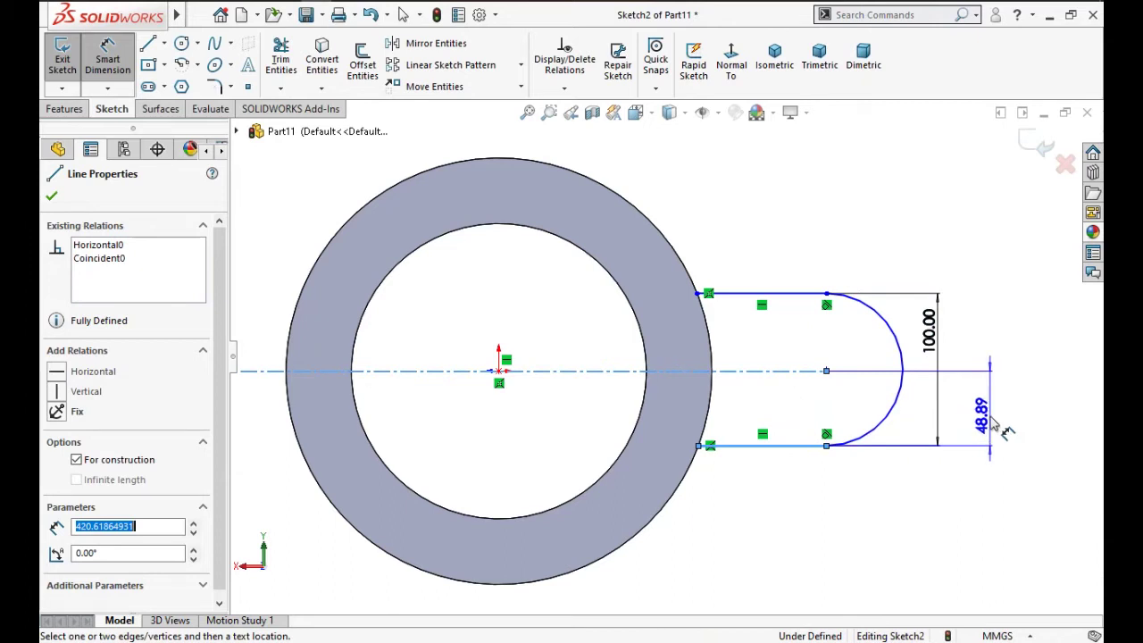
click(992, 422)
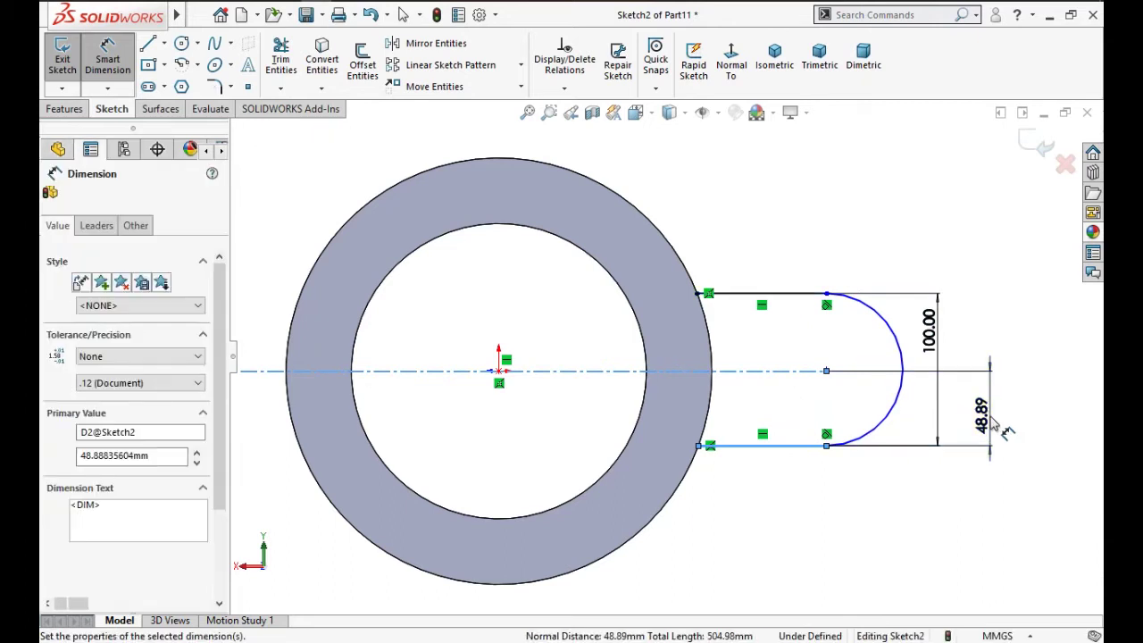
text(50)
click(907, 393)
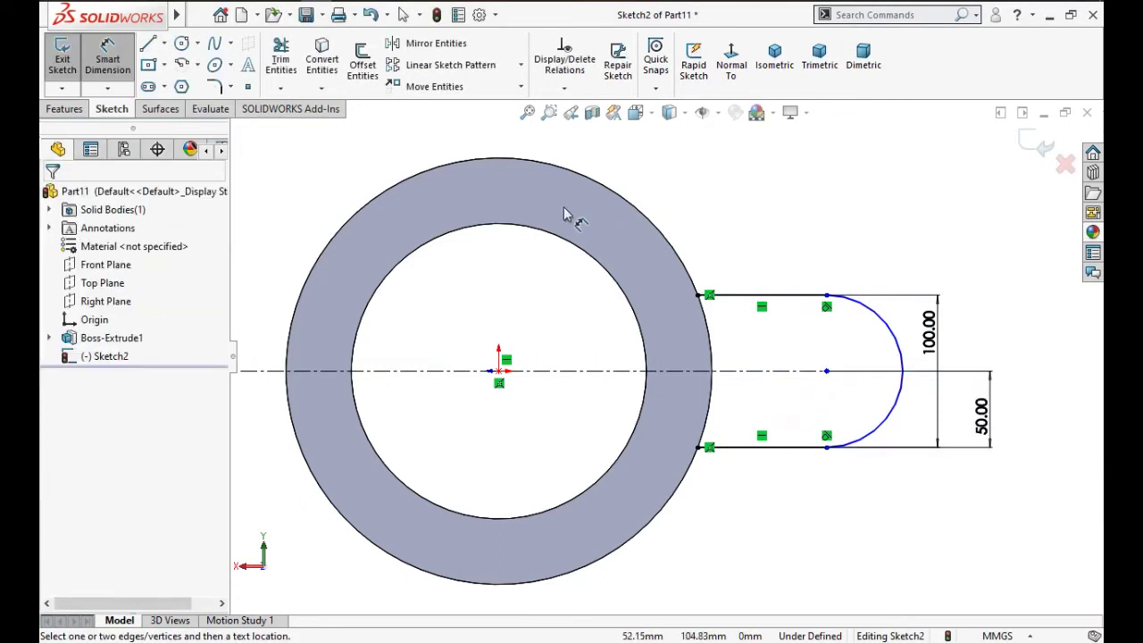
click(898, 330)
click(902, 233)
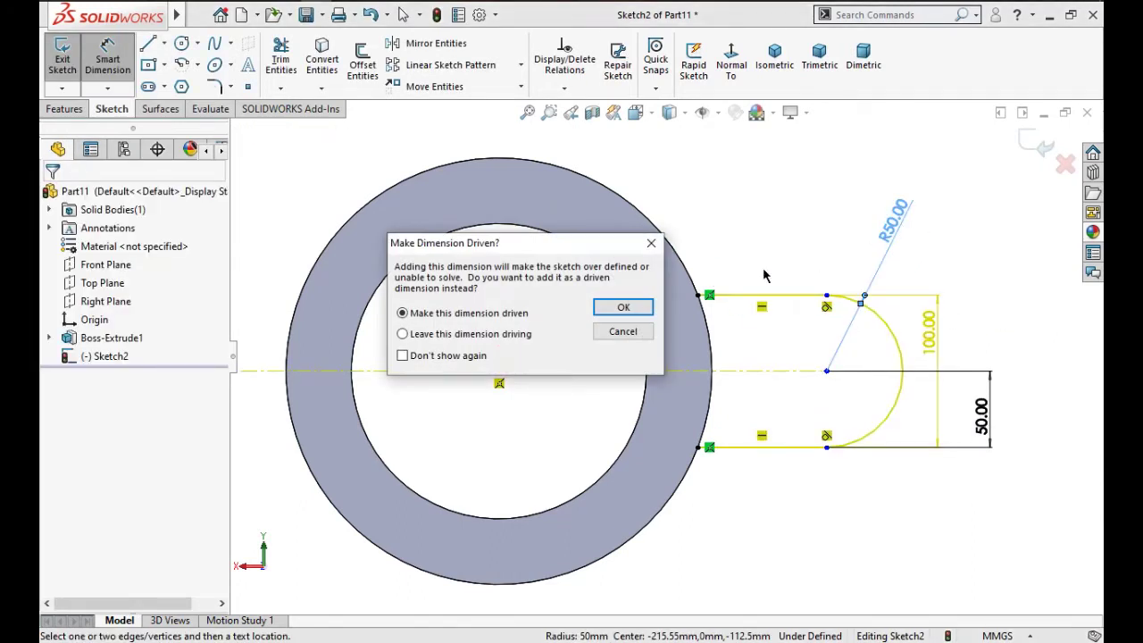
click(650, 330)
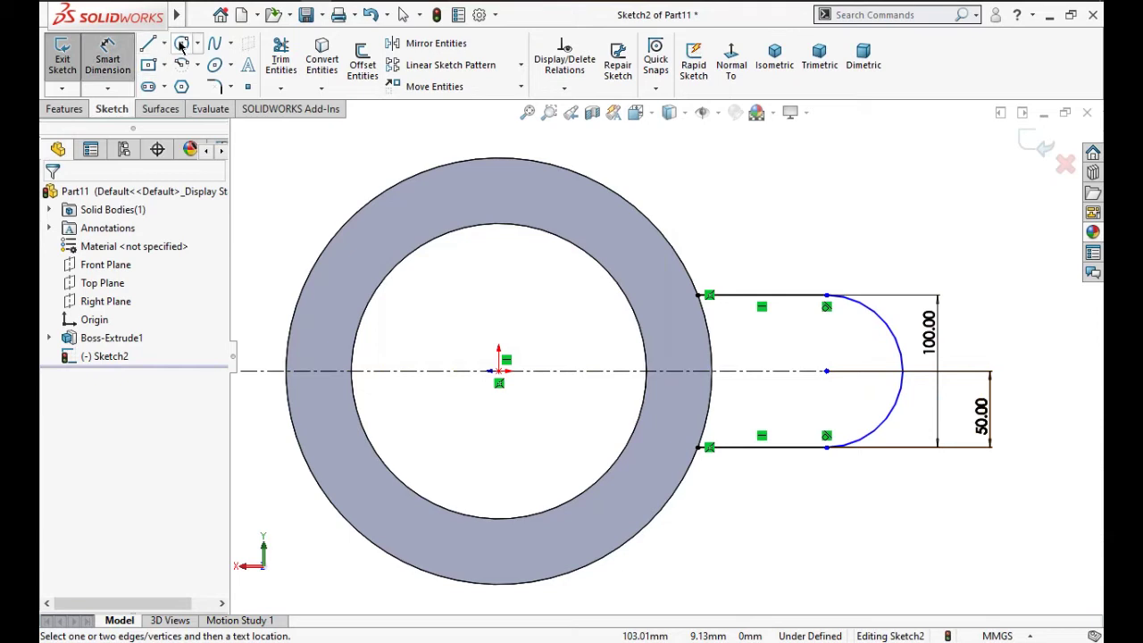
Draw a Ø47 mm hole circle at the centre of the lug's rounded end.
click(181, 44)
click(826, 370)
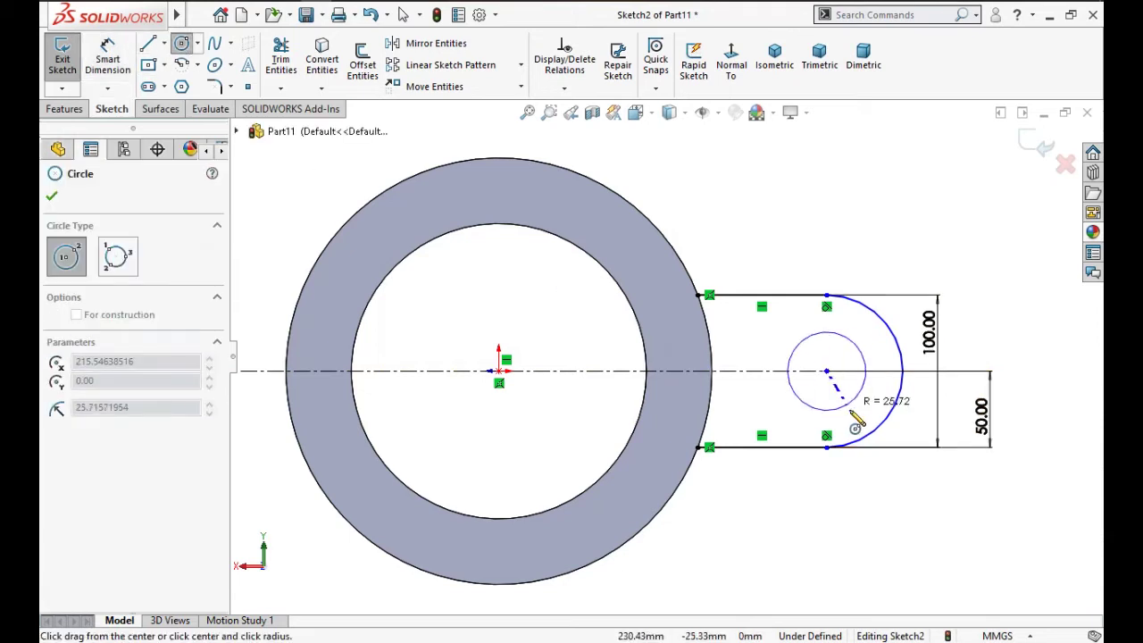
click(844, 412)
right_drag(804, 459, 781, 237)
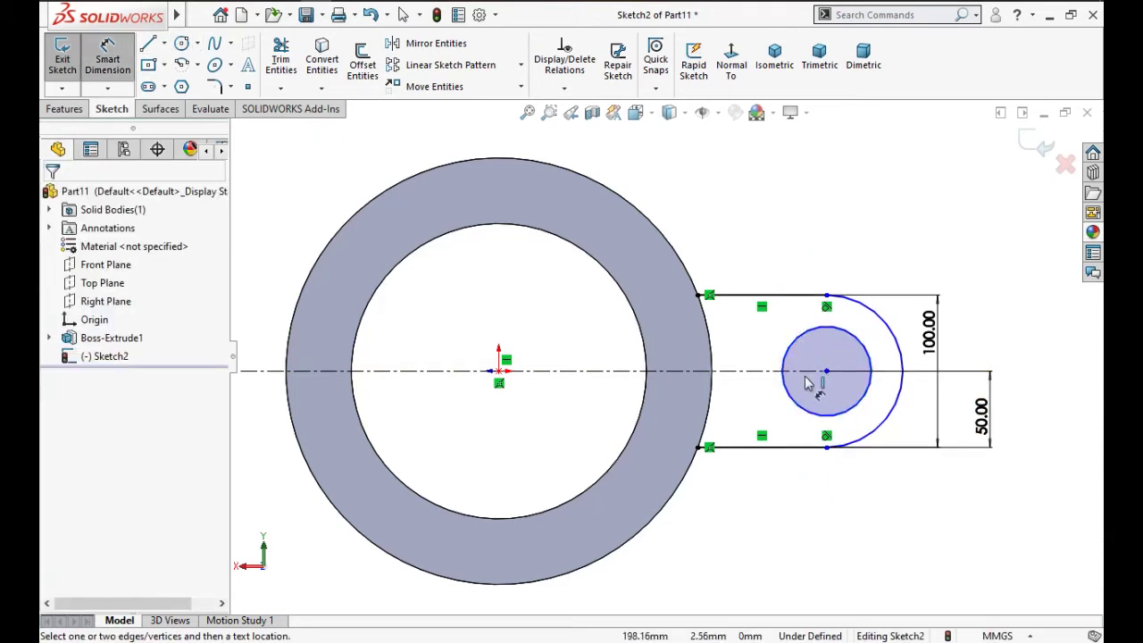
click(808, 412)
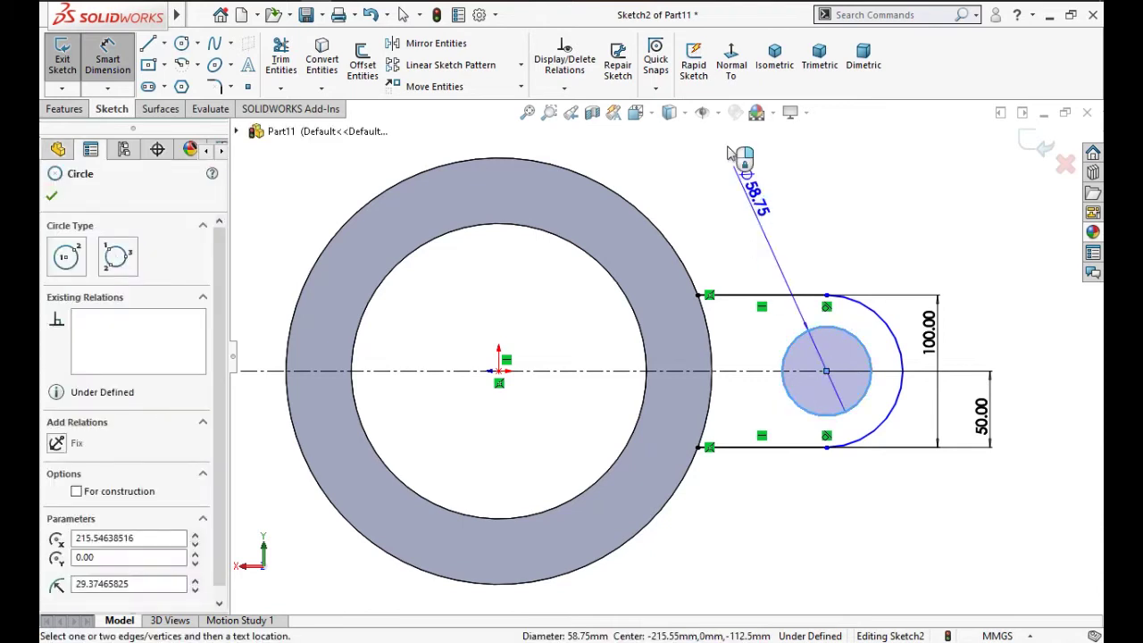
click(731, 154)
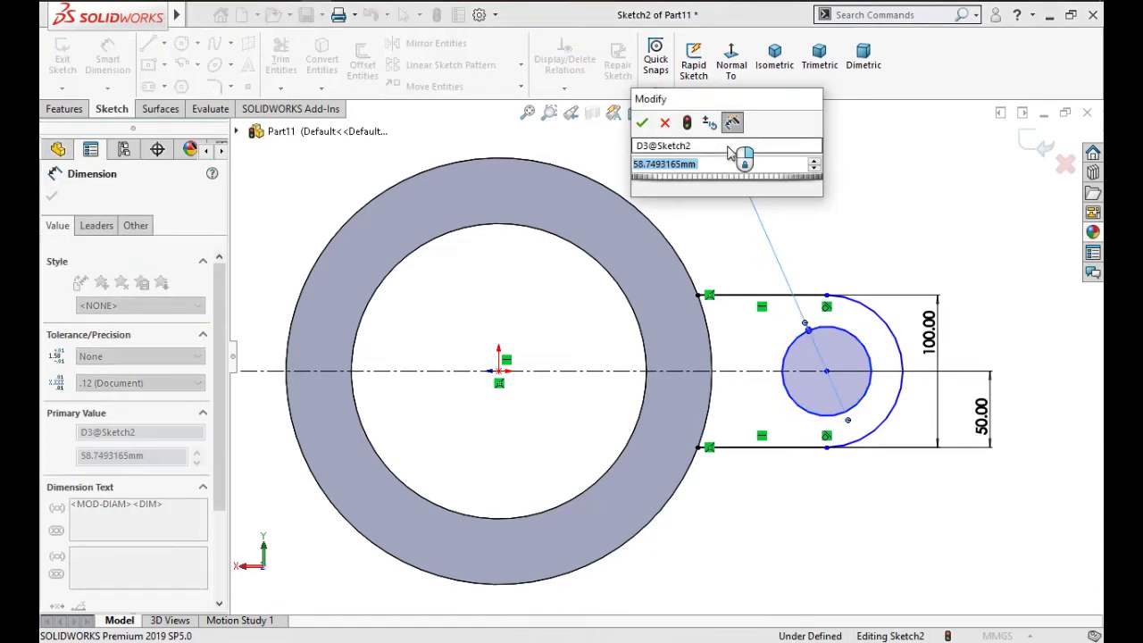
text(47)
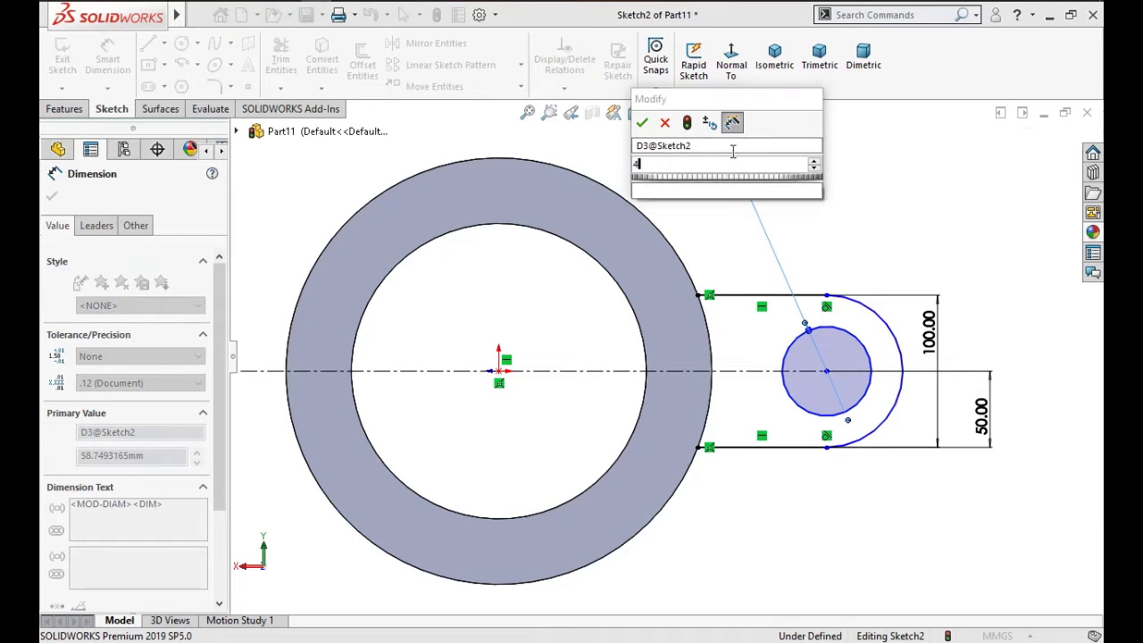
click(640, 123)
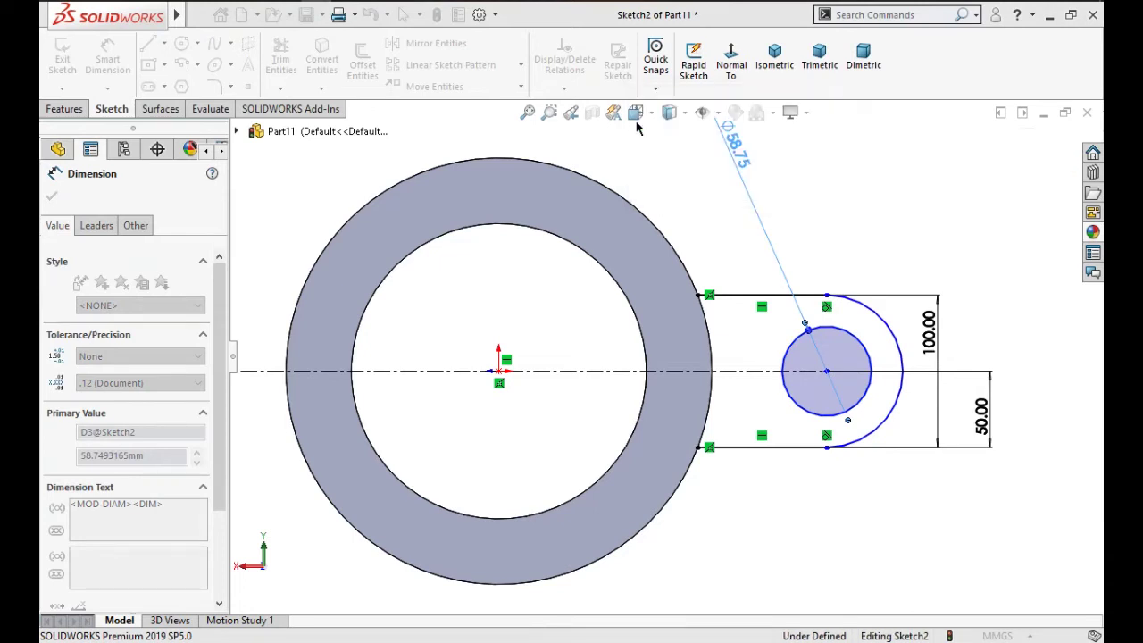
click(922, 192)
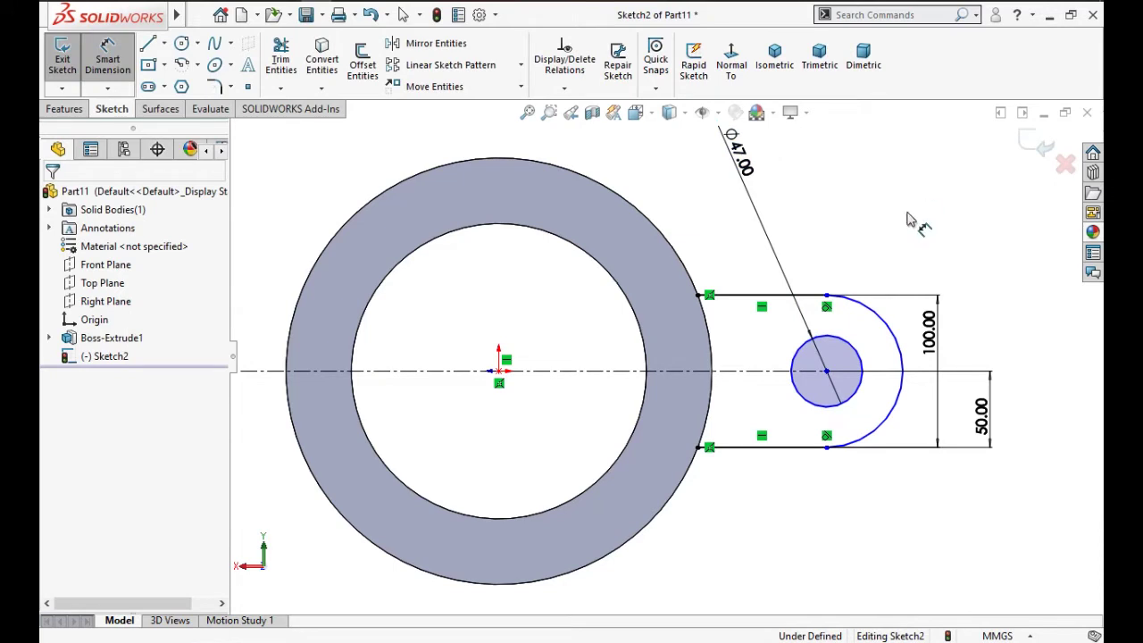
key(Escape)
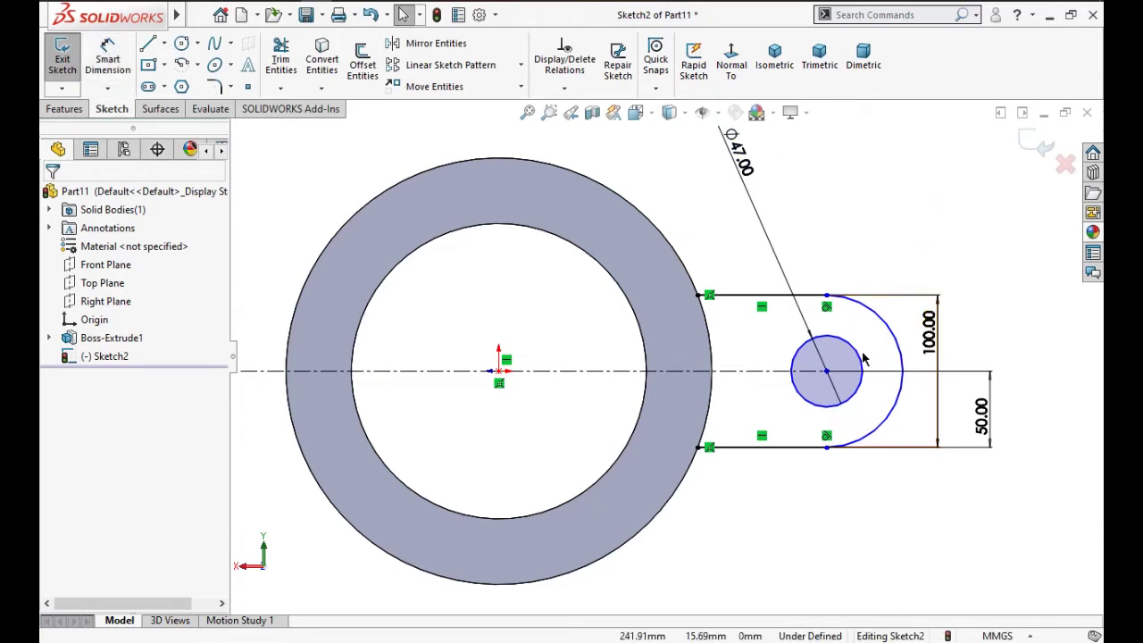
Make the hole circle concentric with the lug's end arc.
click(861, 359)
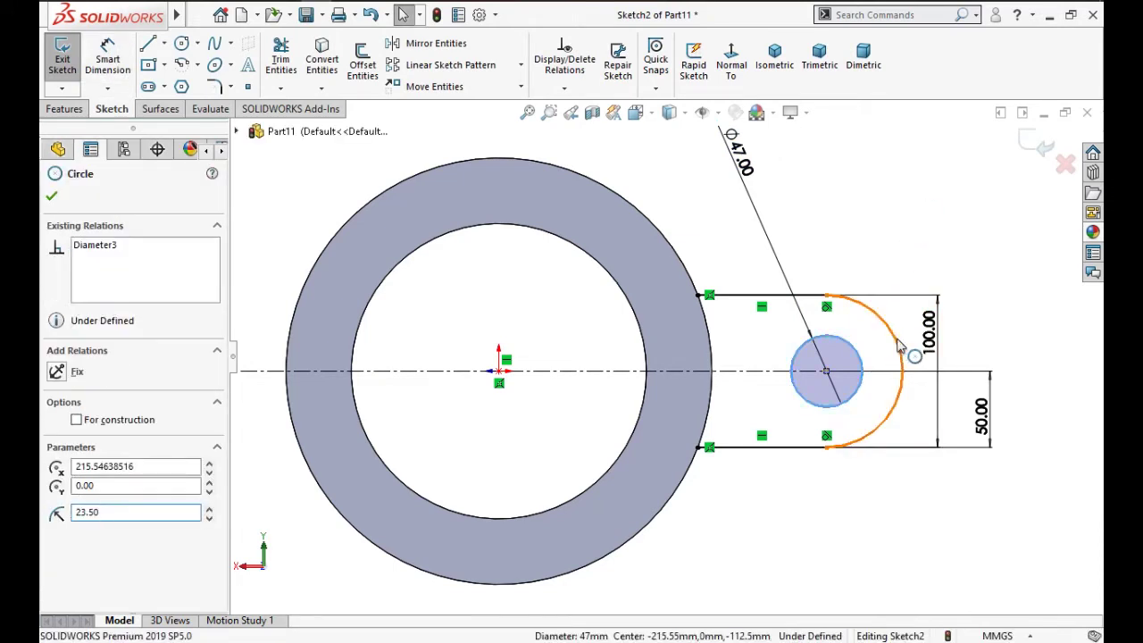
ctrl+click(900, 347)
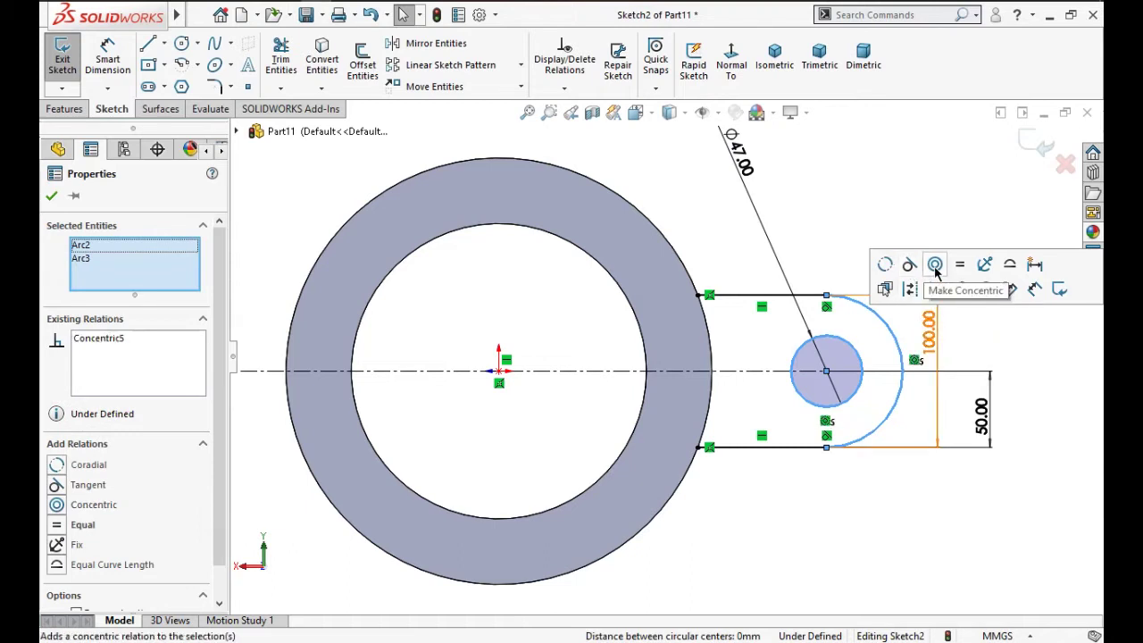
click(935, 266)
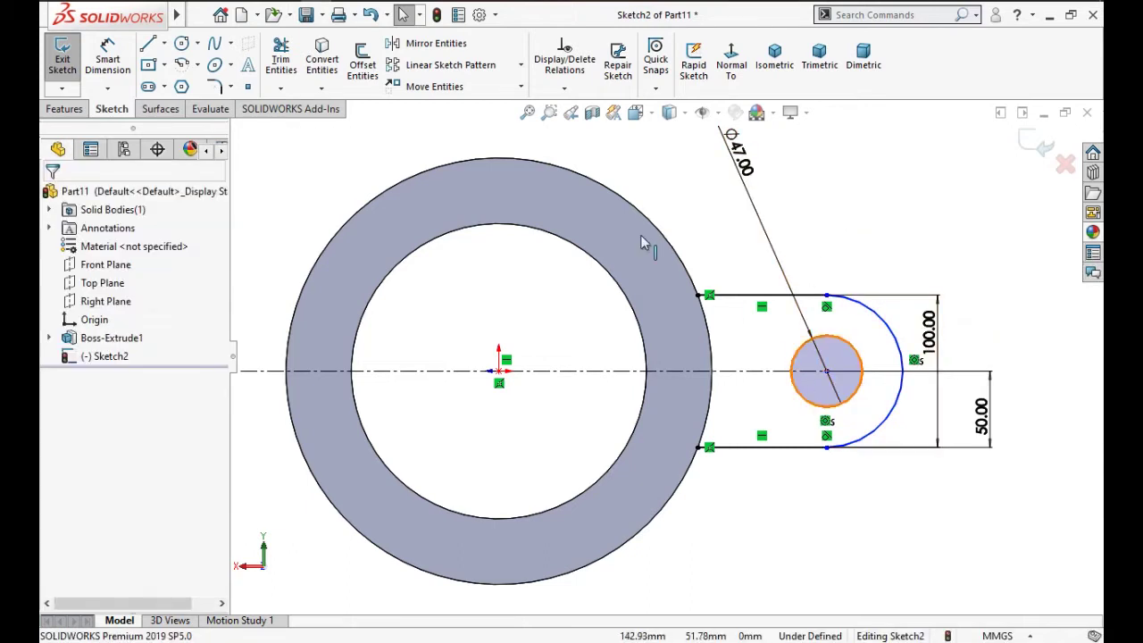
click(163, 43)
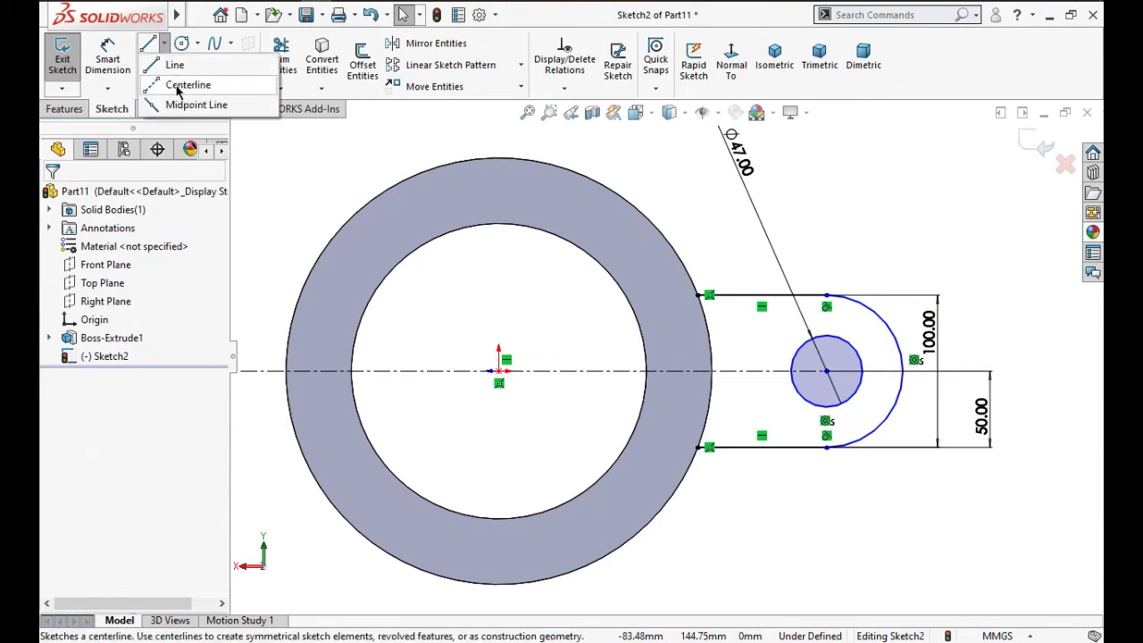
Draw a vertical centerline through the lug hole and dimension it 175 mm from the origin.
click(827, 183)
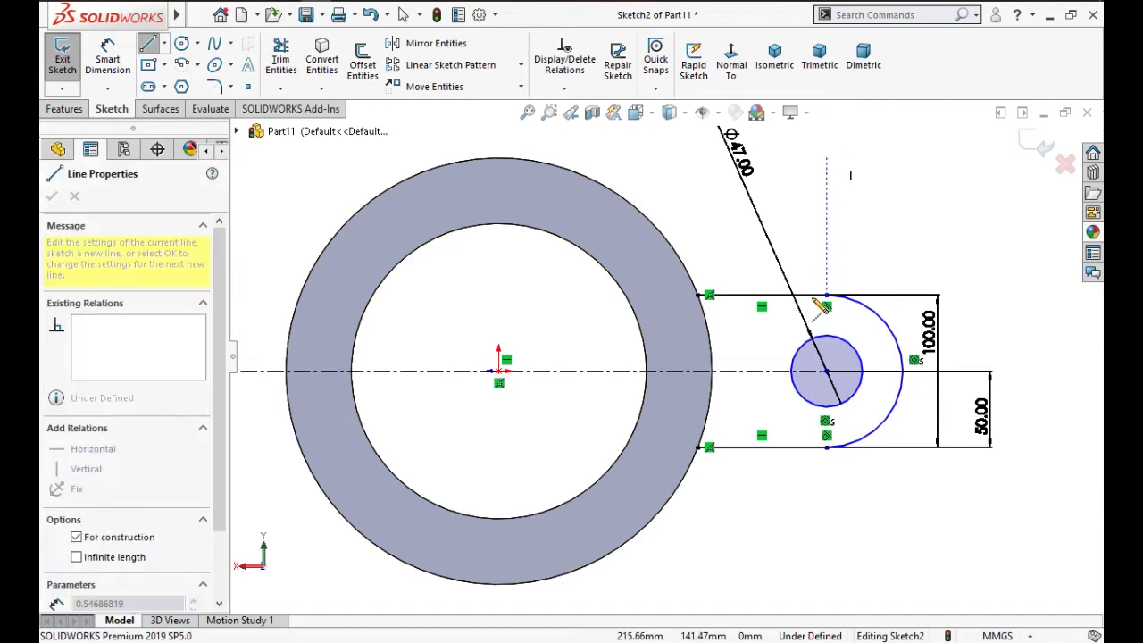
click(826, 524)
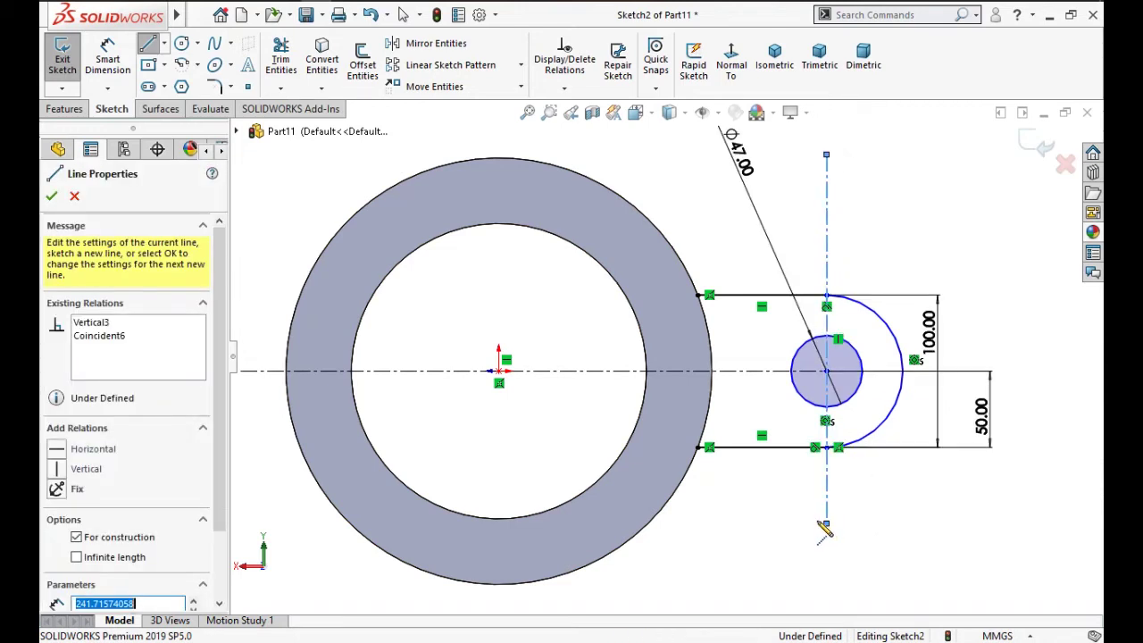
key(Escape)
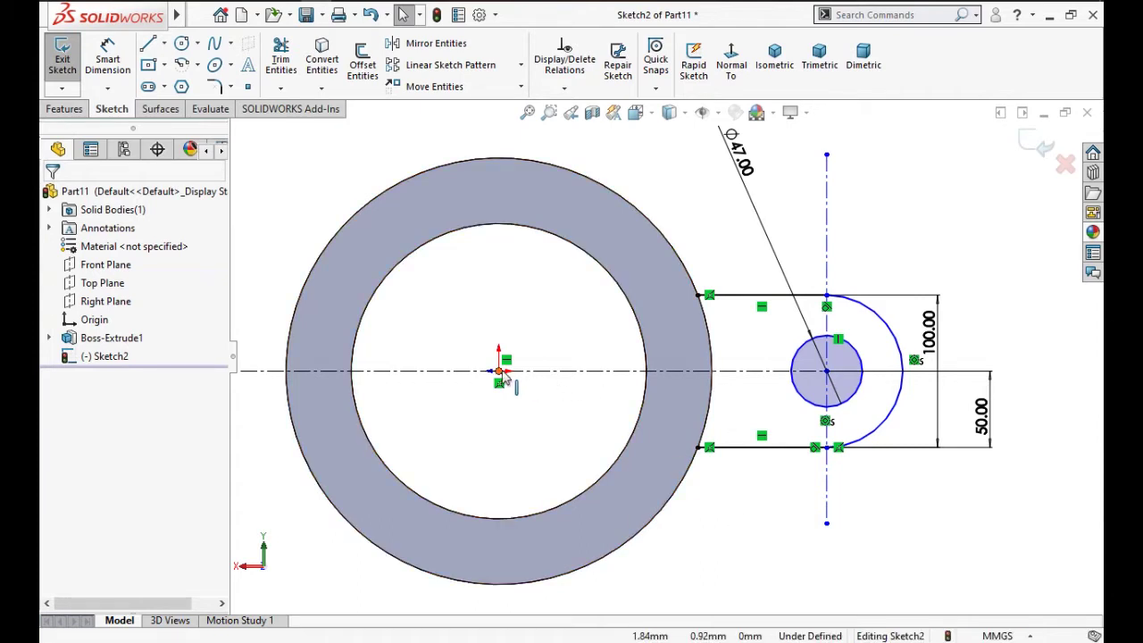
click(107, 55)
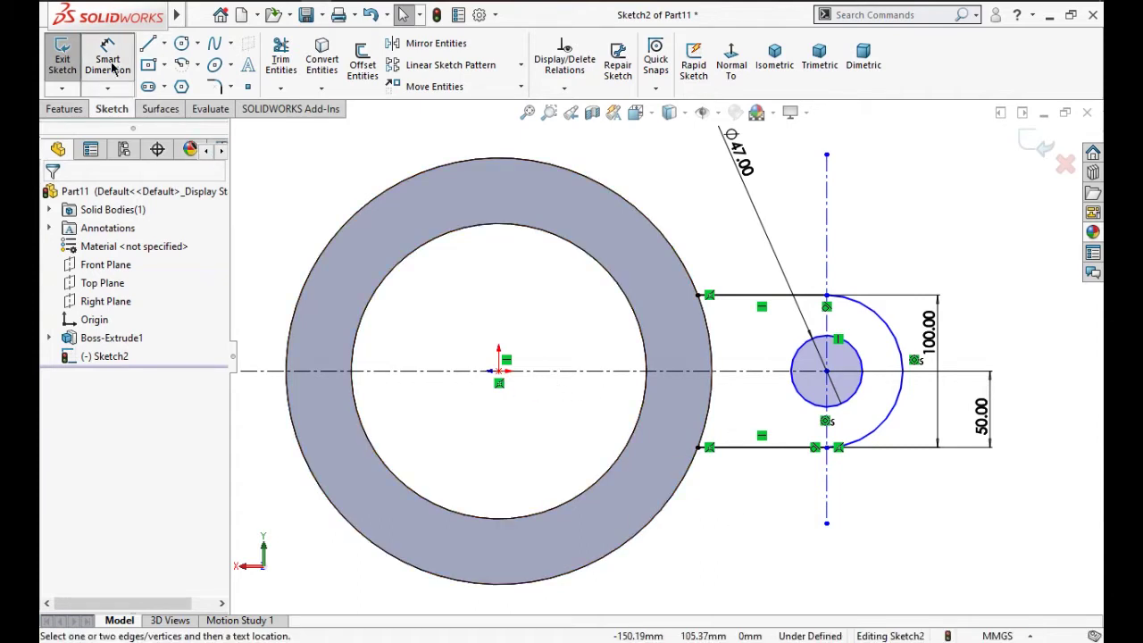
click(499, 370)
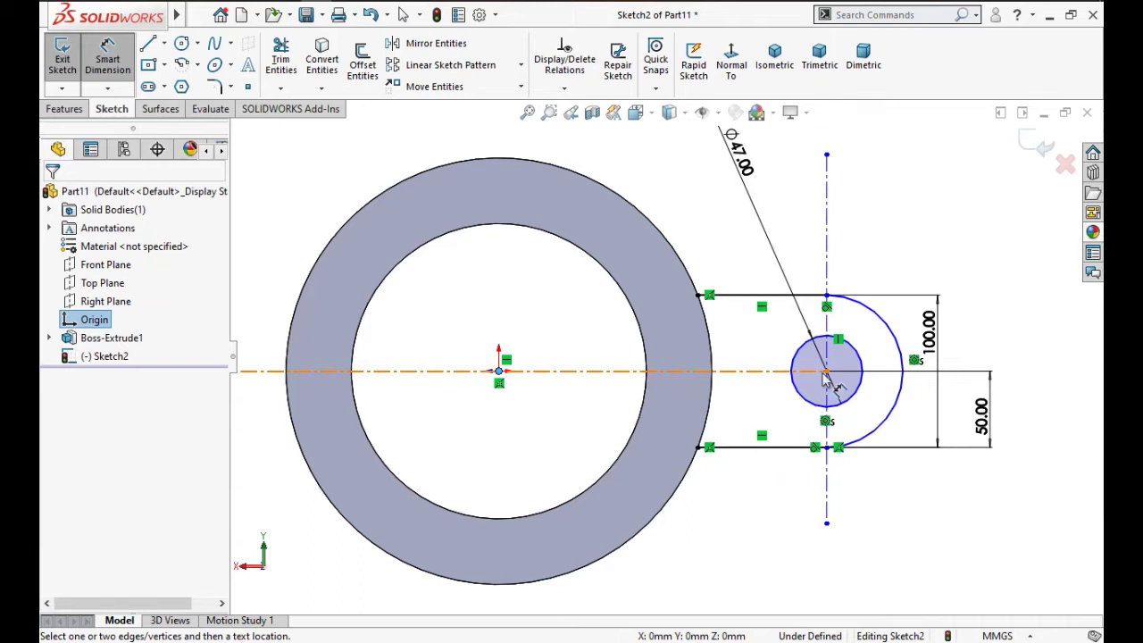
click(734, 533)
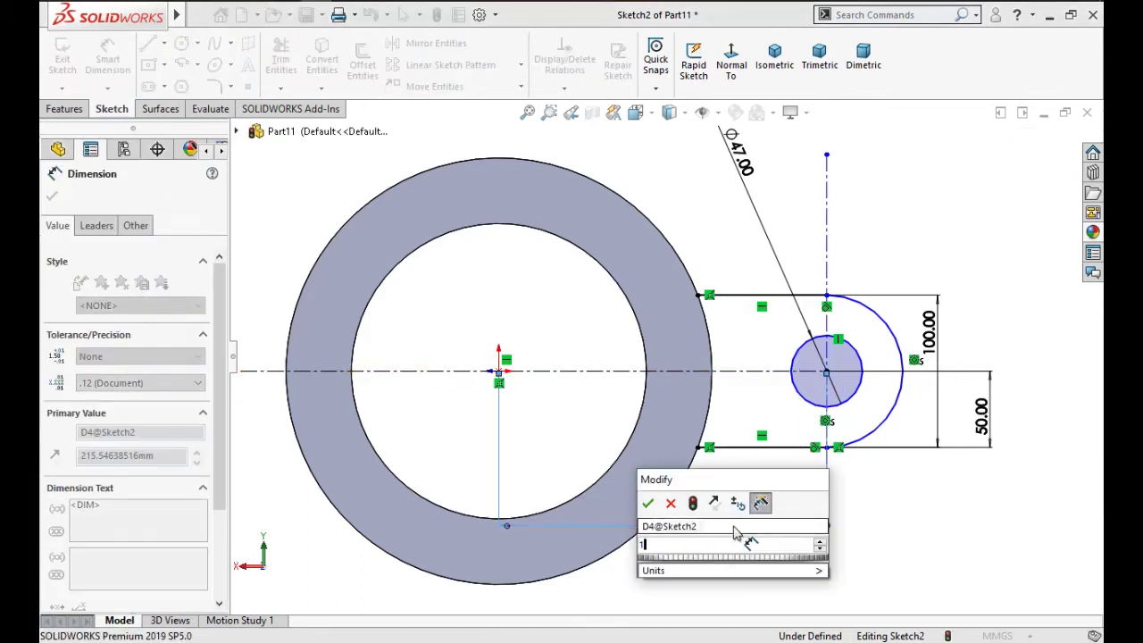
text(175)
click(649, 505)
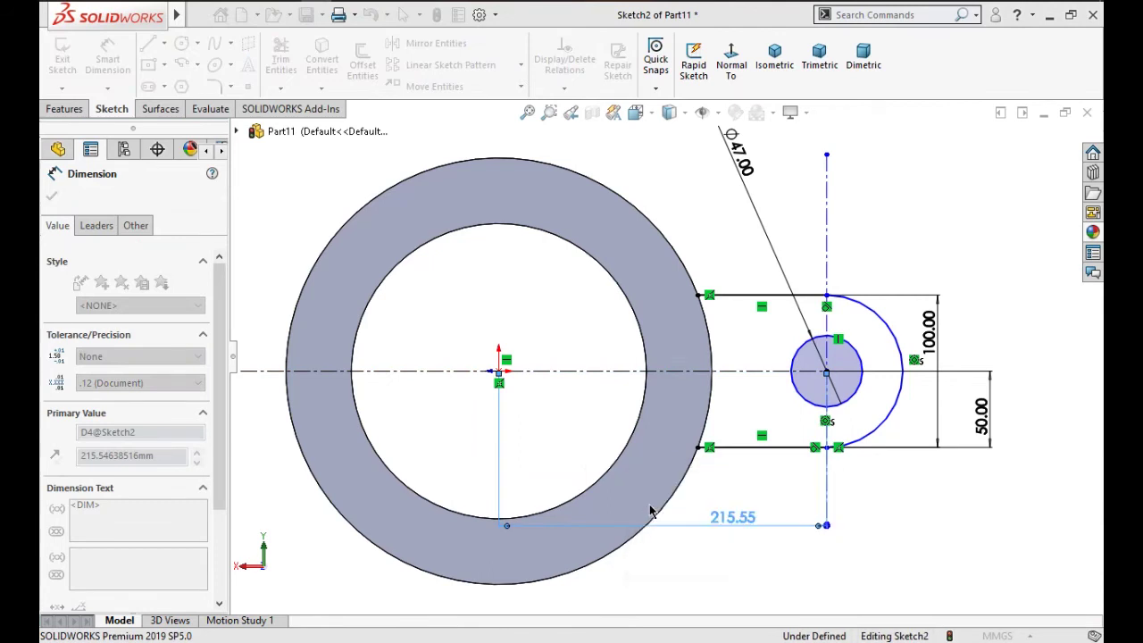
click(720, 572)
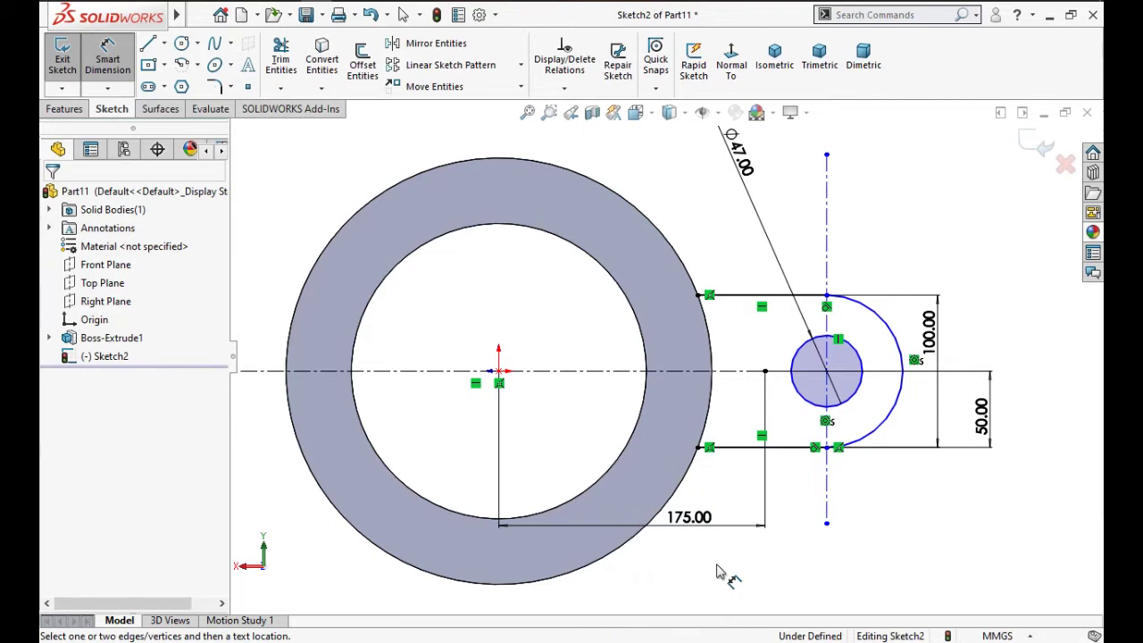
Replace that dimension with a 175 mm origin-to-lug-centre dimension, fully defining Sketch2.
double_click(692, 524)
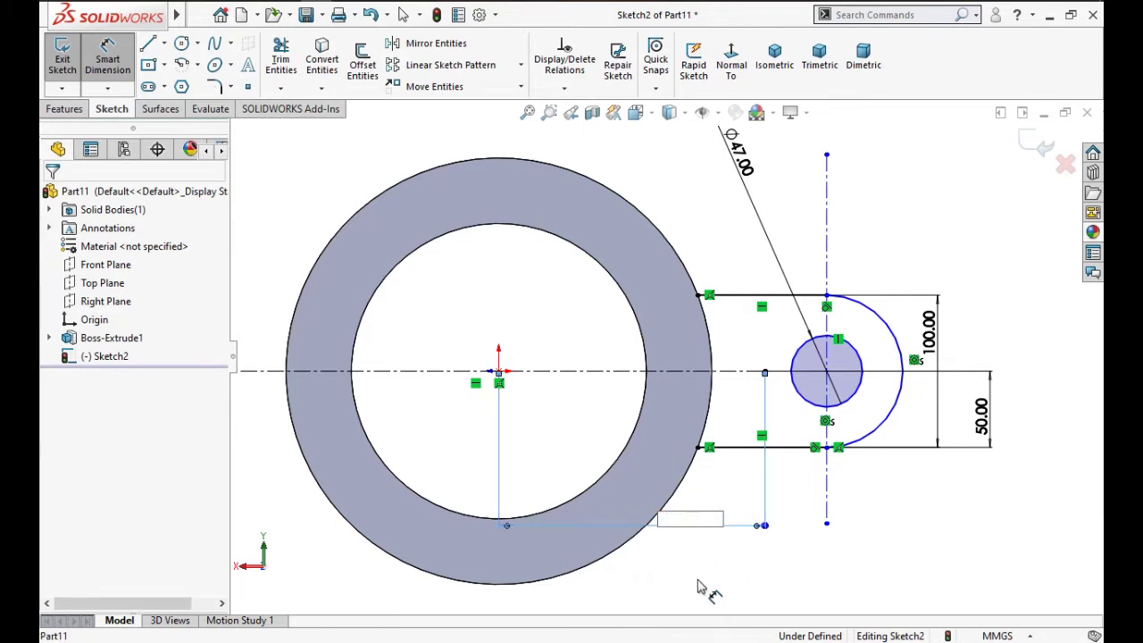
key(Return)
key(Return)
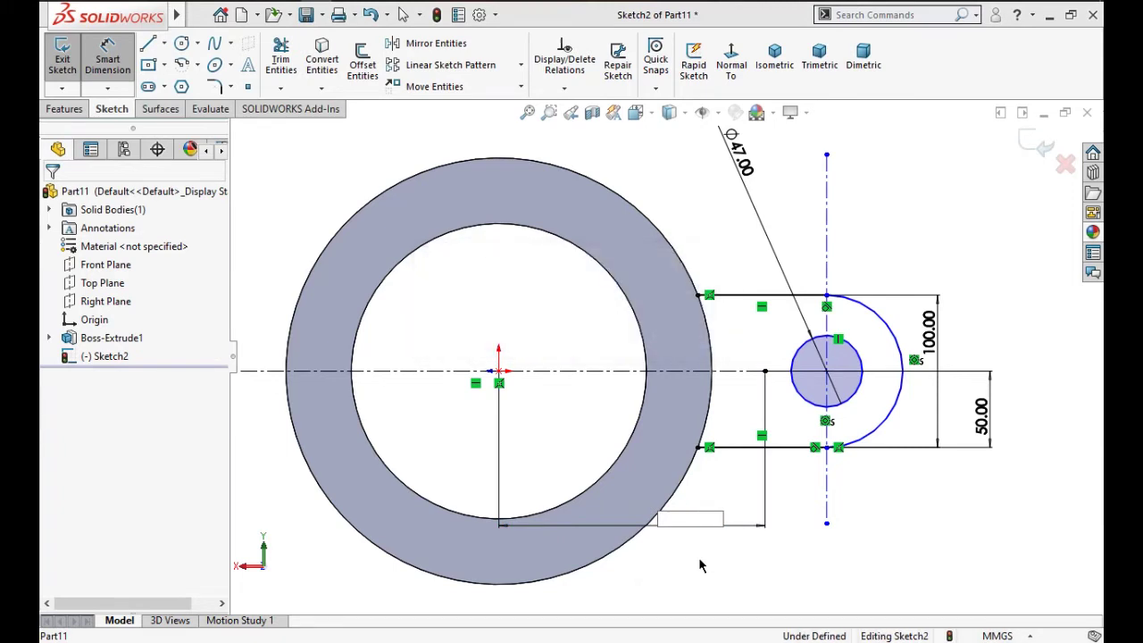
key(Escape)
key(Escape)
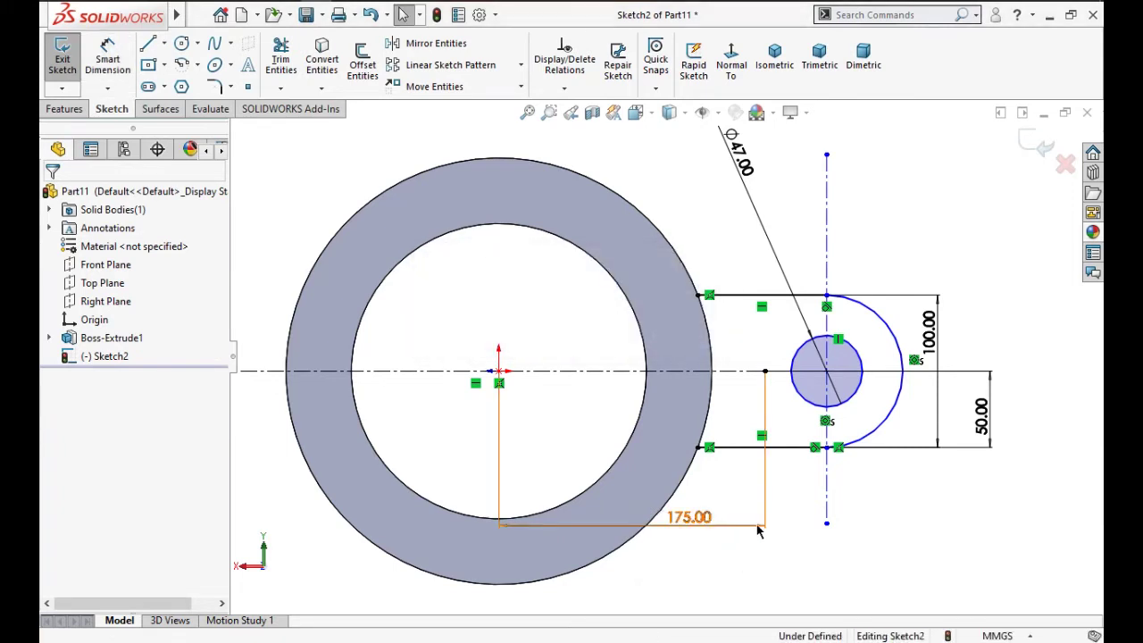
click(757, 529)
key(Delete)
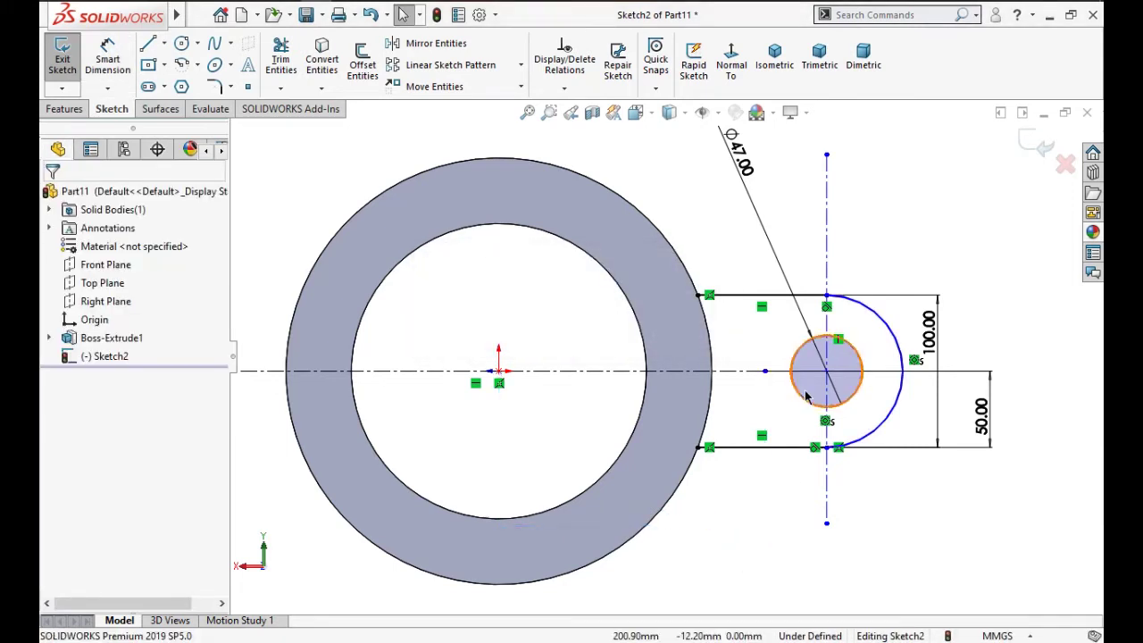
right_click(777, 537)
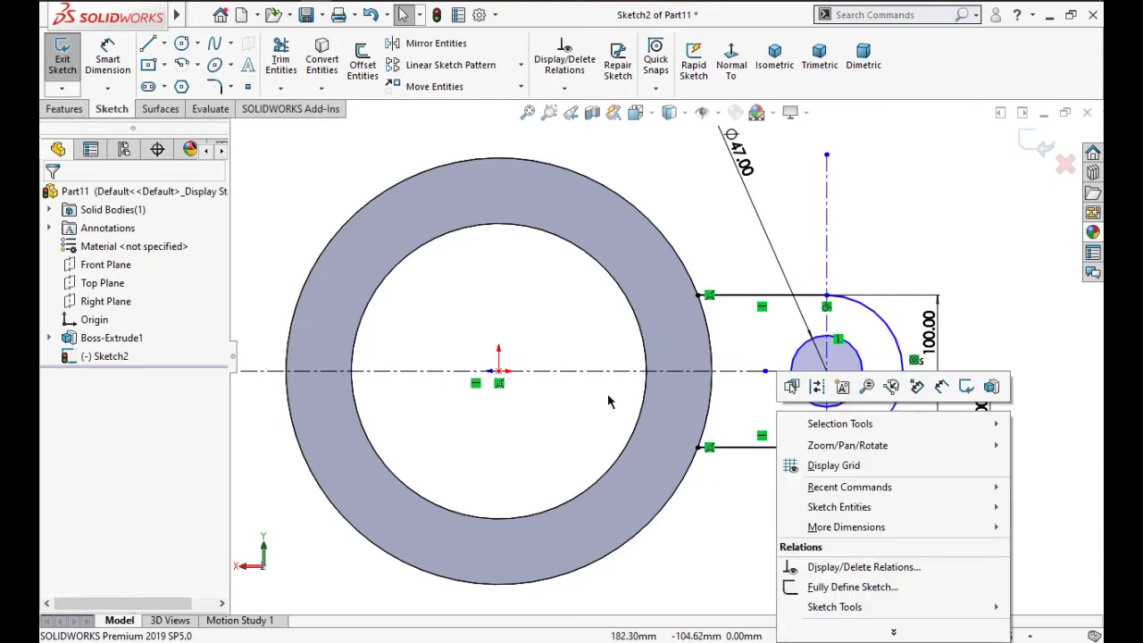
click(118, 70)
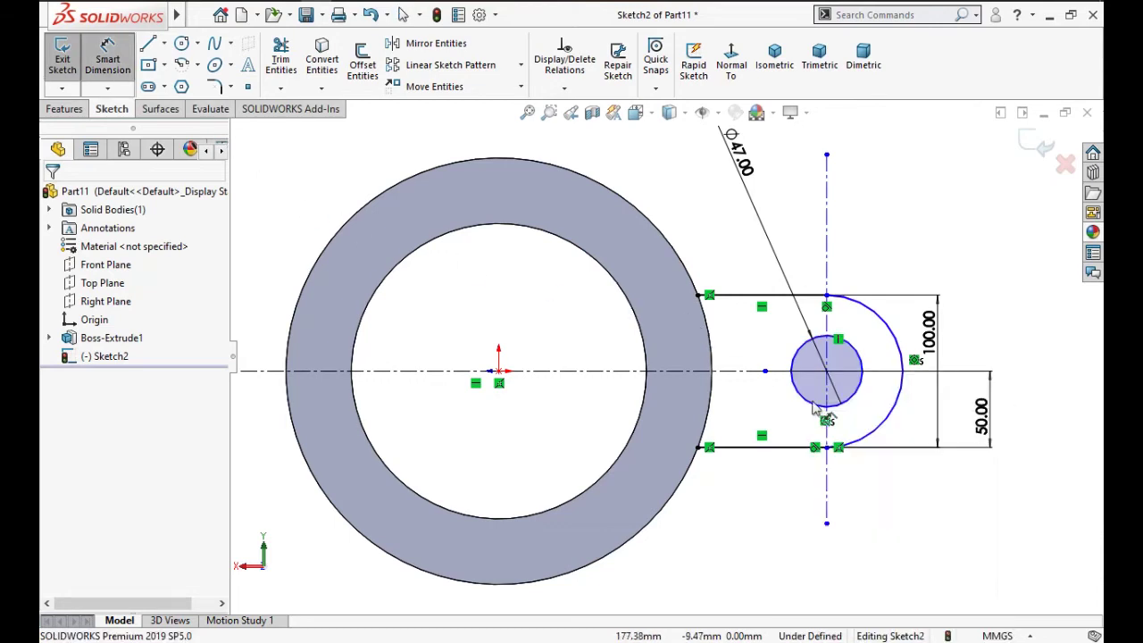
click(498, 370)
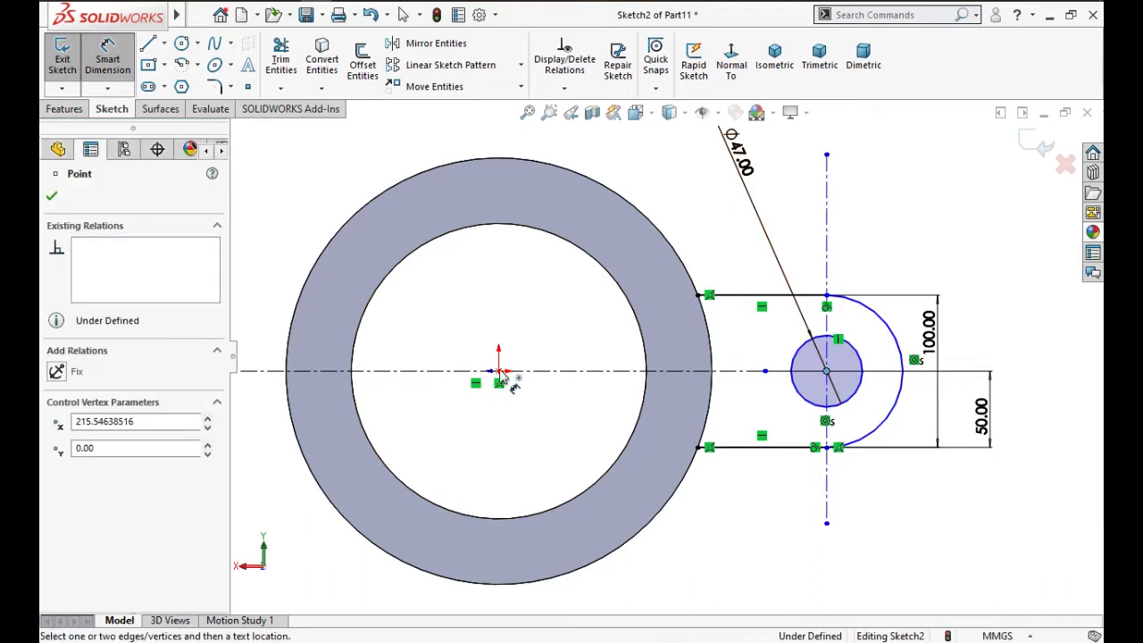
click(728, 527)
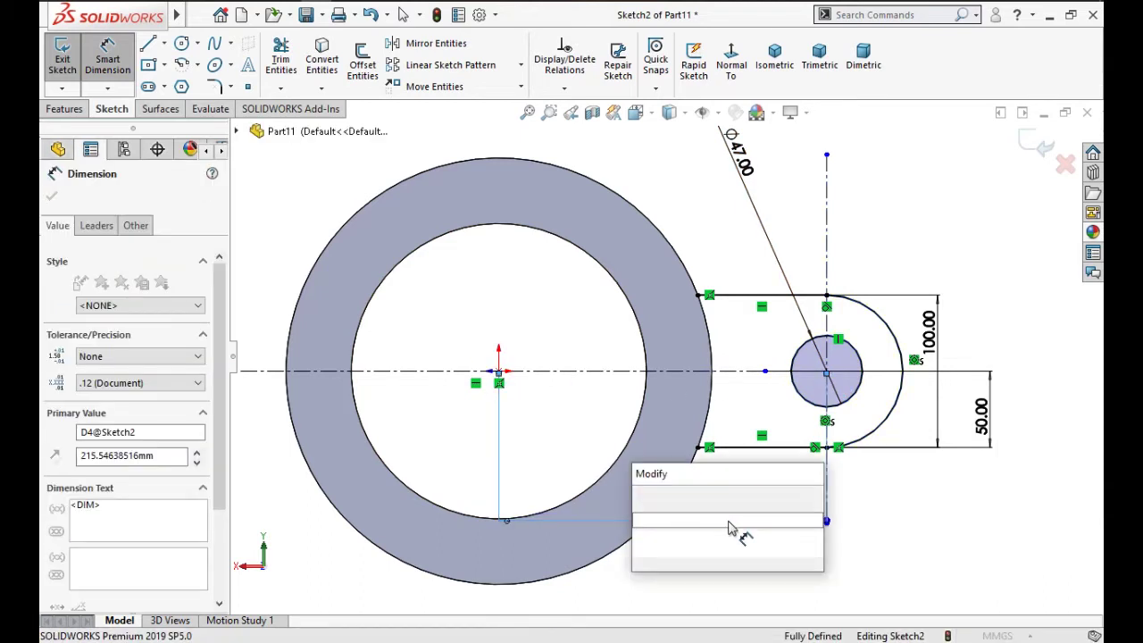
text(175)
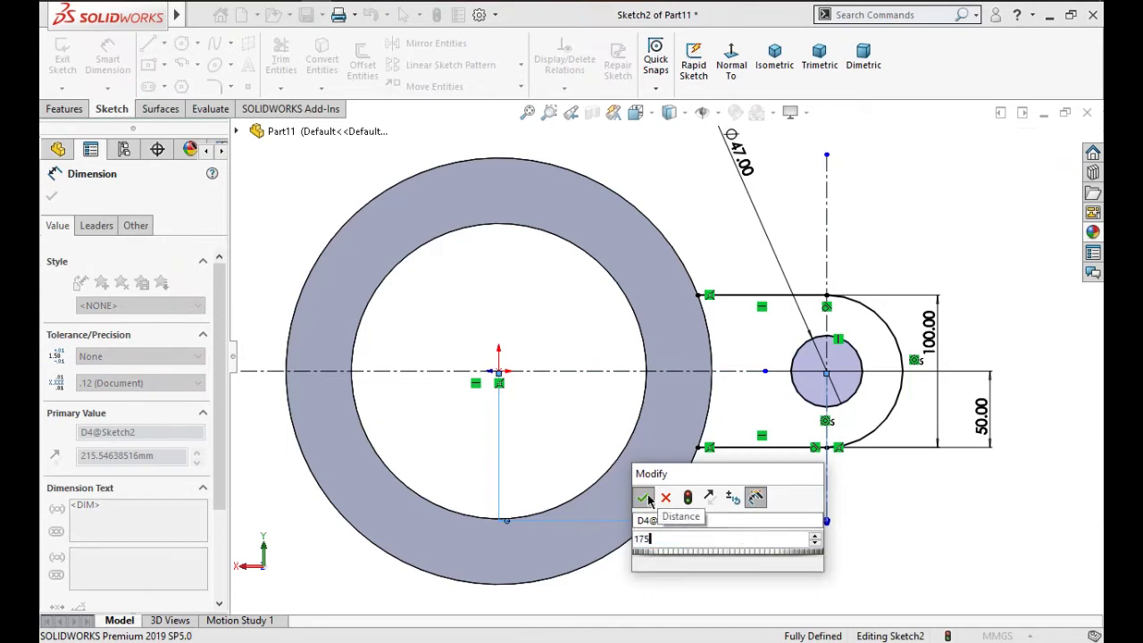
click(665, 497)
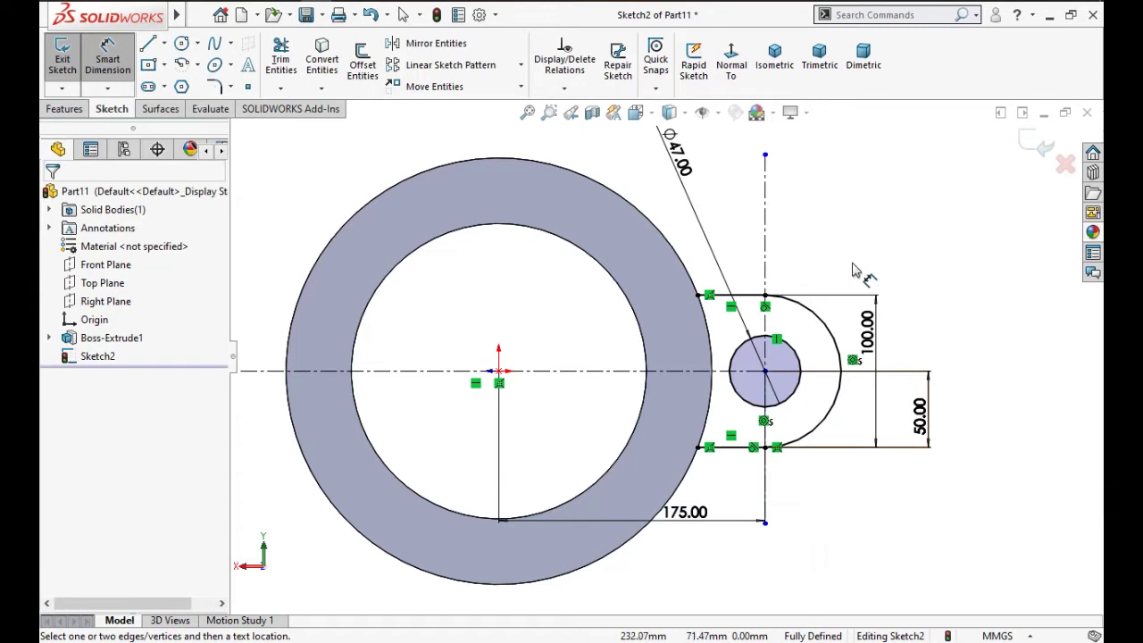
Extrude the selected lug contour 32 mm to form the holed lug on the tube.
click(1039, 150)
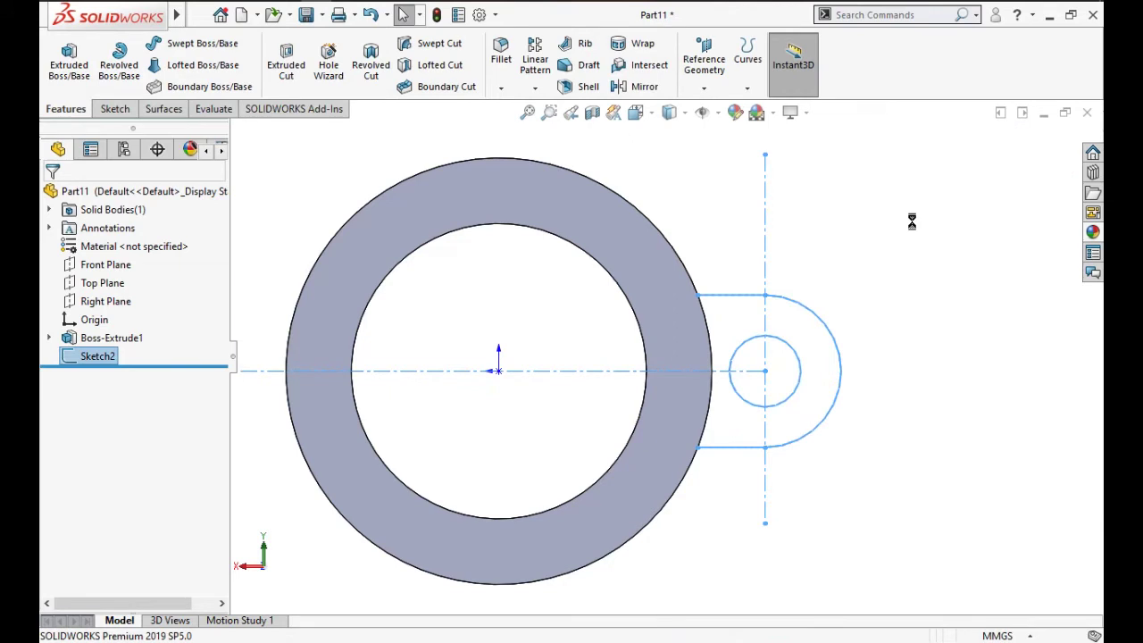
middle_drag(887, 237, 843, 223)
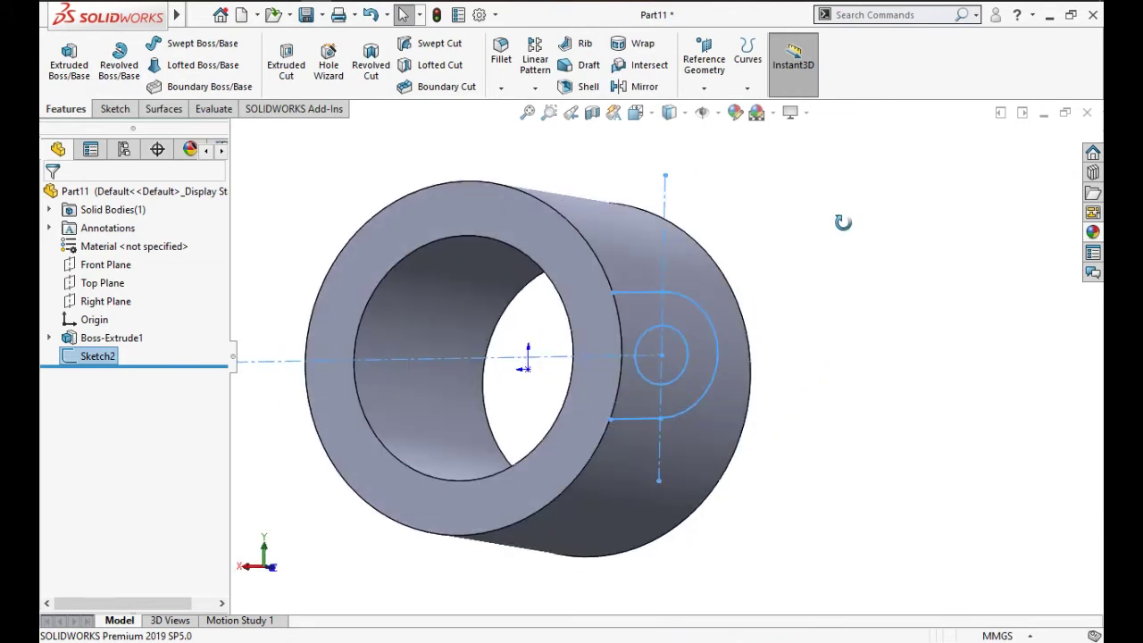
click(69, 59)
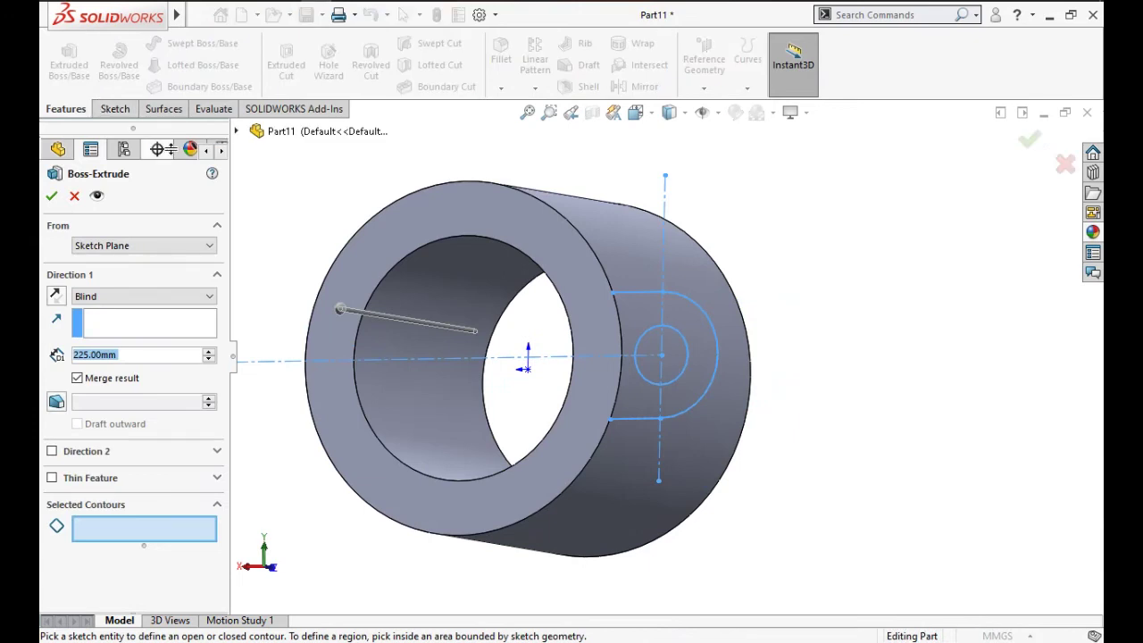
text(32)
key(Return)
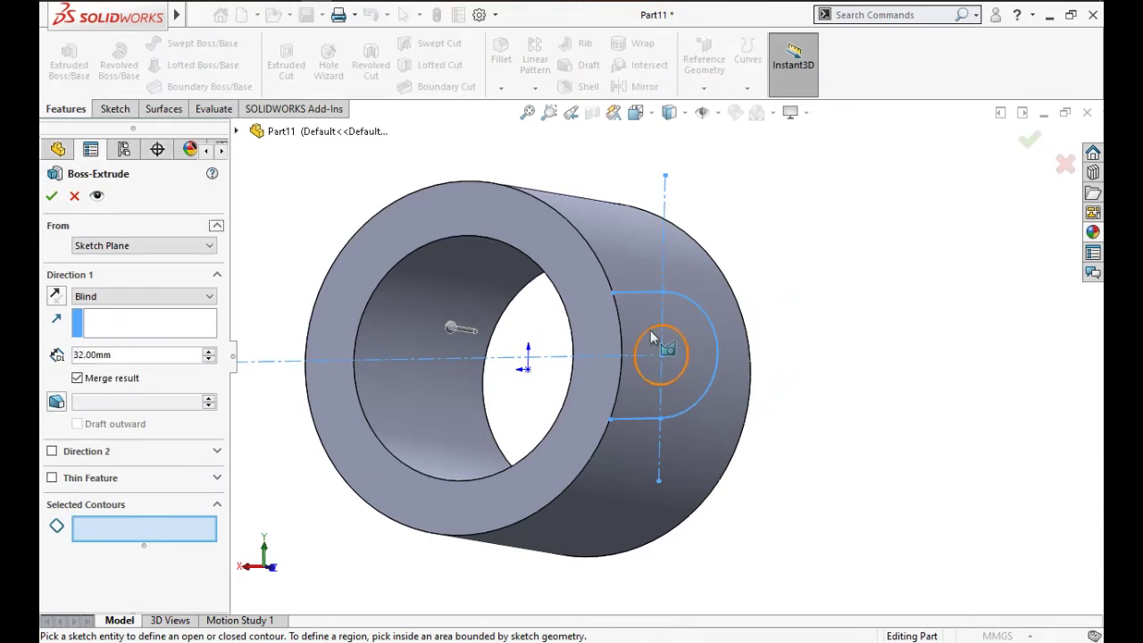
click(641, 311)
middle_drag(640, 311, 373, 273)
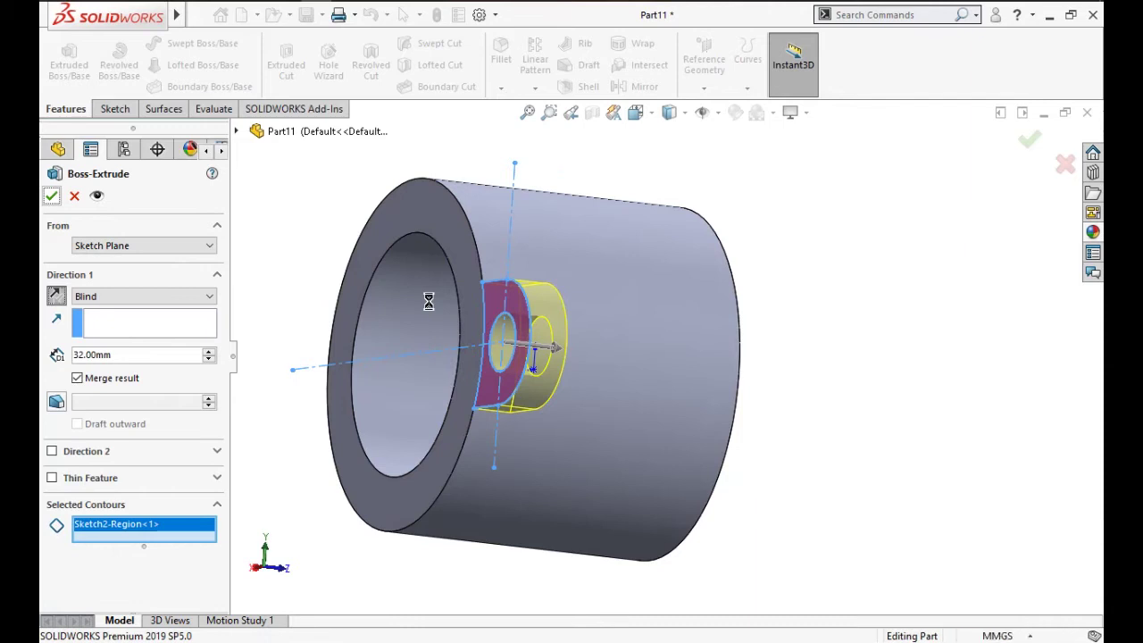
key(ctrl+2)
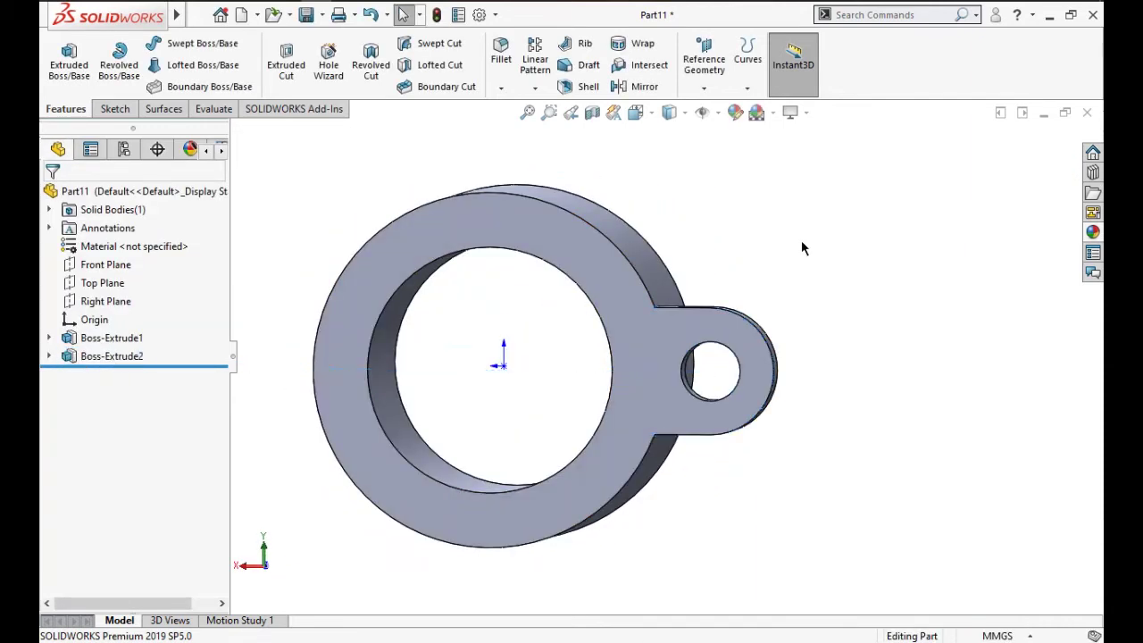
click(125, 357)
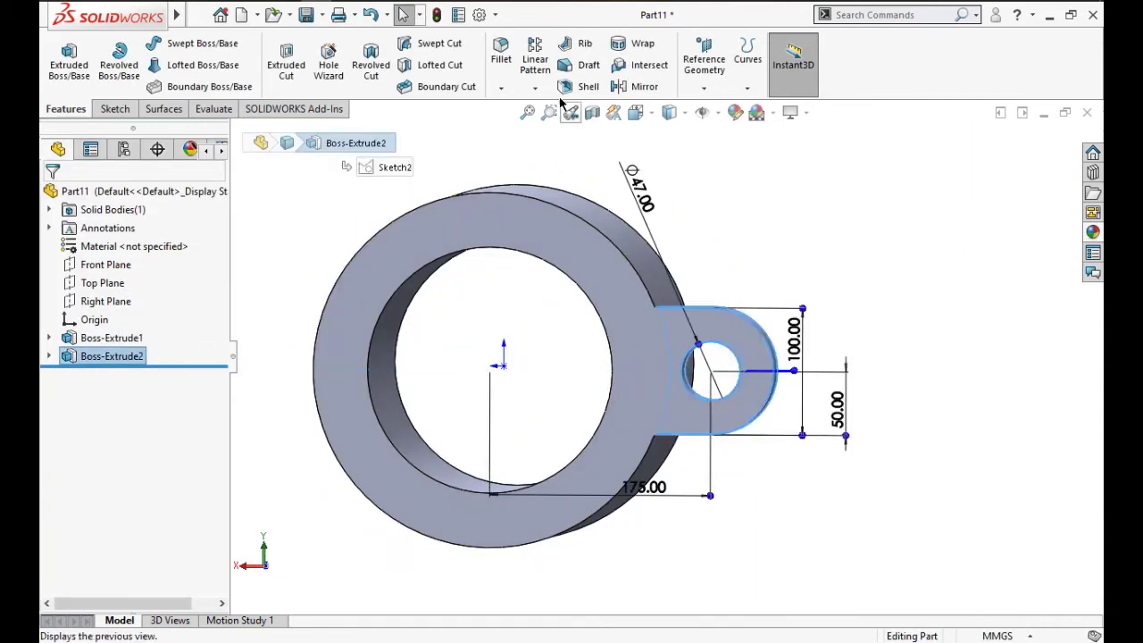
click(534, 87)
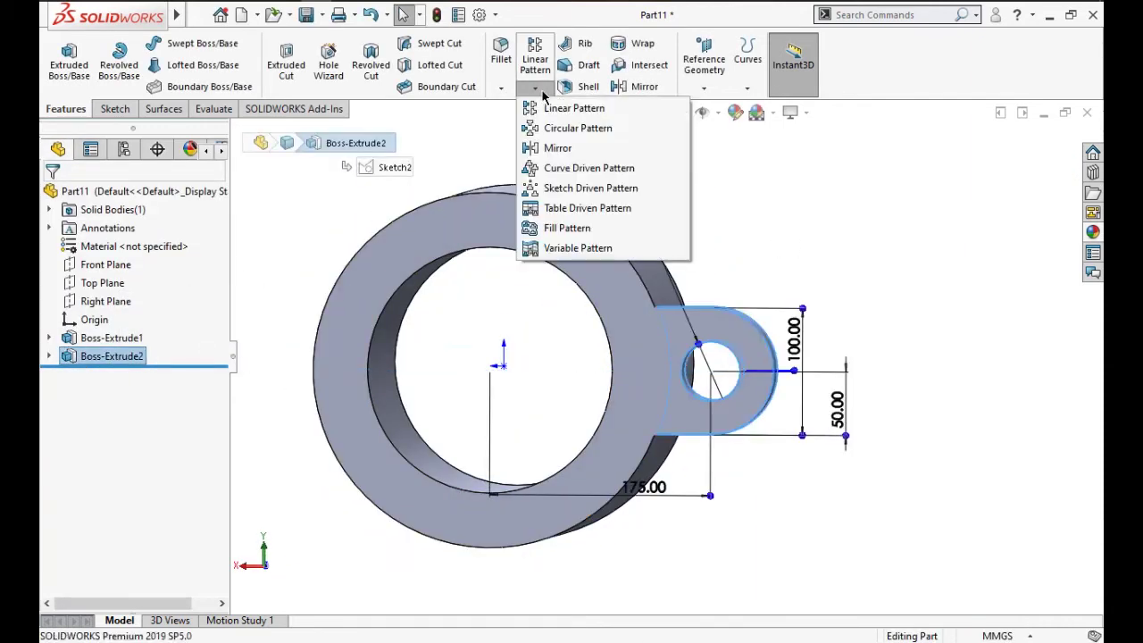
Pattern the lug 3 times over 360° about the bore's circular edge.
click(461, 241)
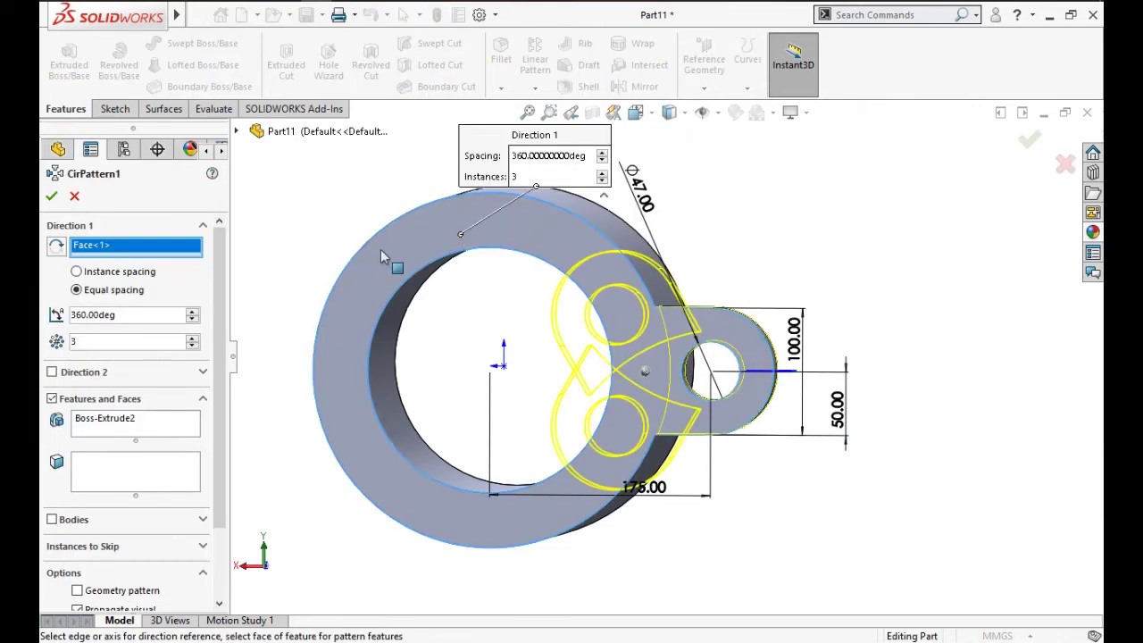
click(403, 282)
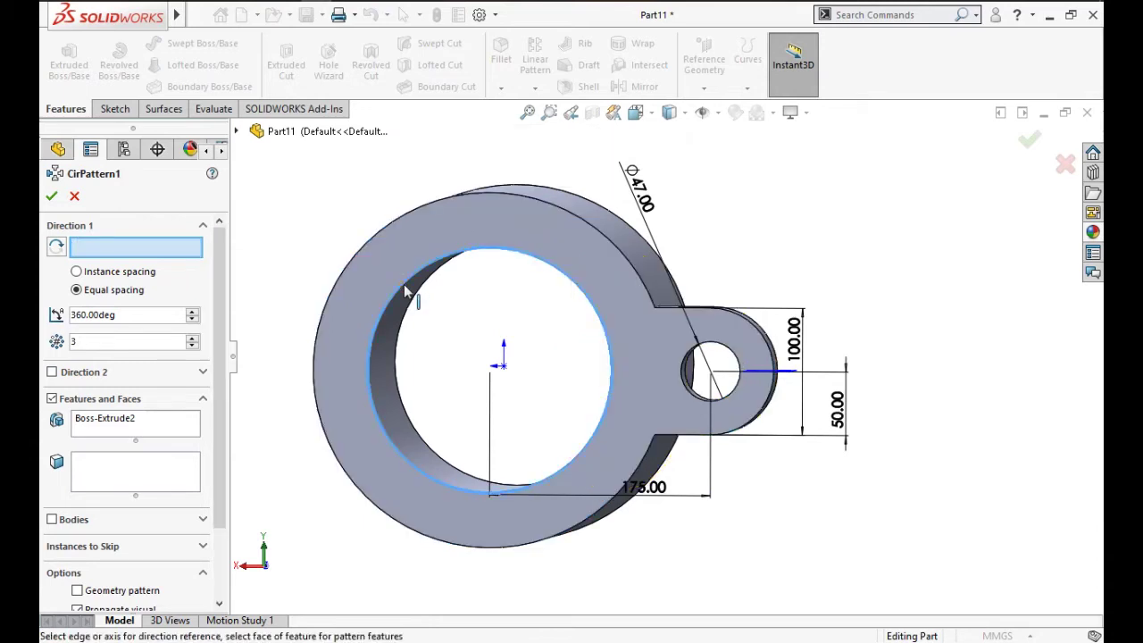
click(404, 286)
click(53, 193)
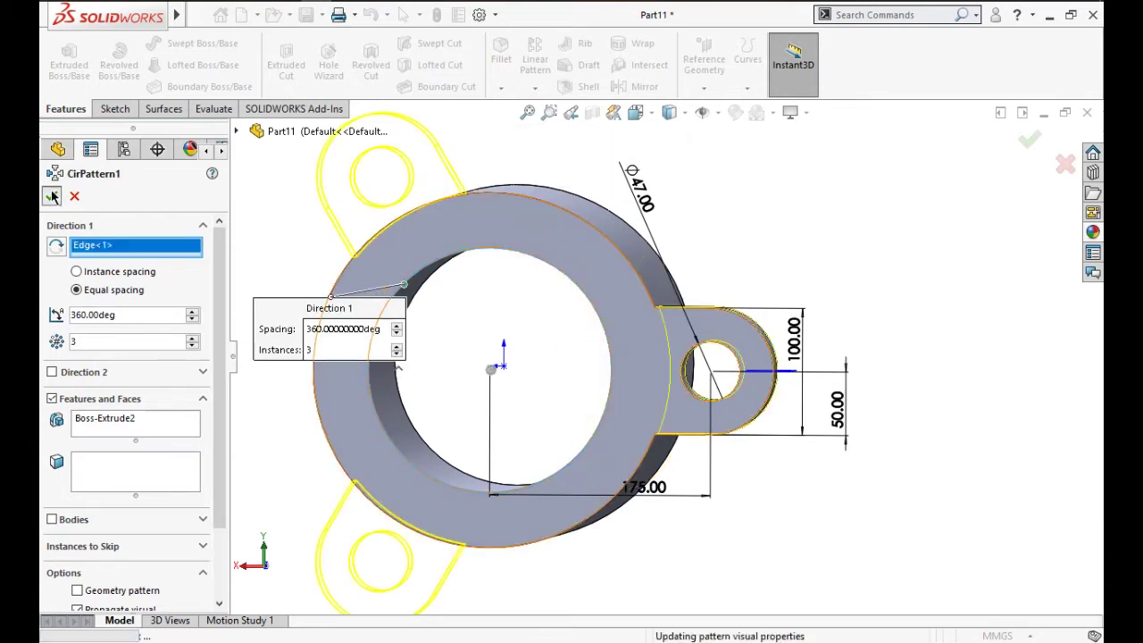
mouse_move(385, 390)
middle_down()
mouse_move(419, 327)
mouse_move(510, 377)
mouse_move(304, 384)
middle_up()
click(292, 329)
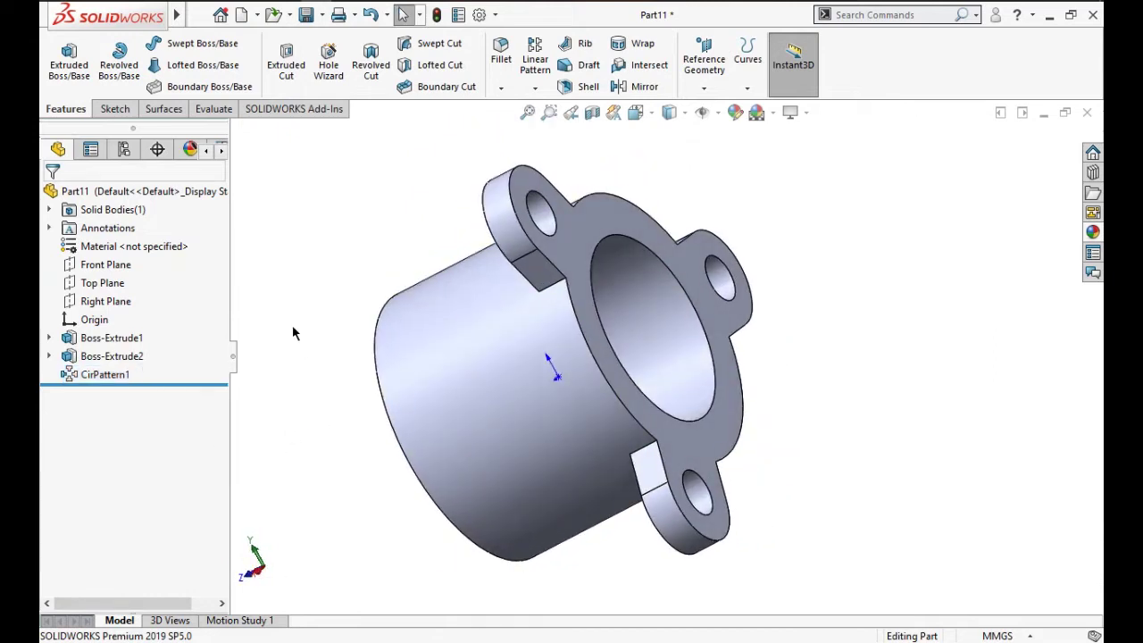
click(122, 375)
Mirror the lug extrusion and its circular pattern across the Front Plane.
ctrl+click(111, 357)
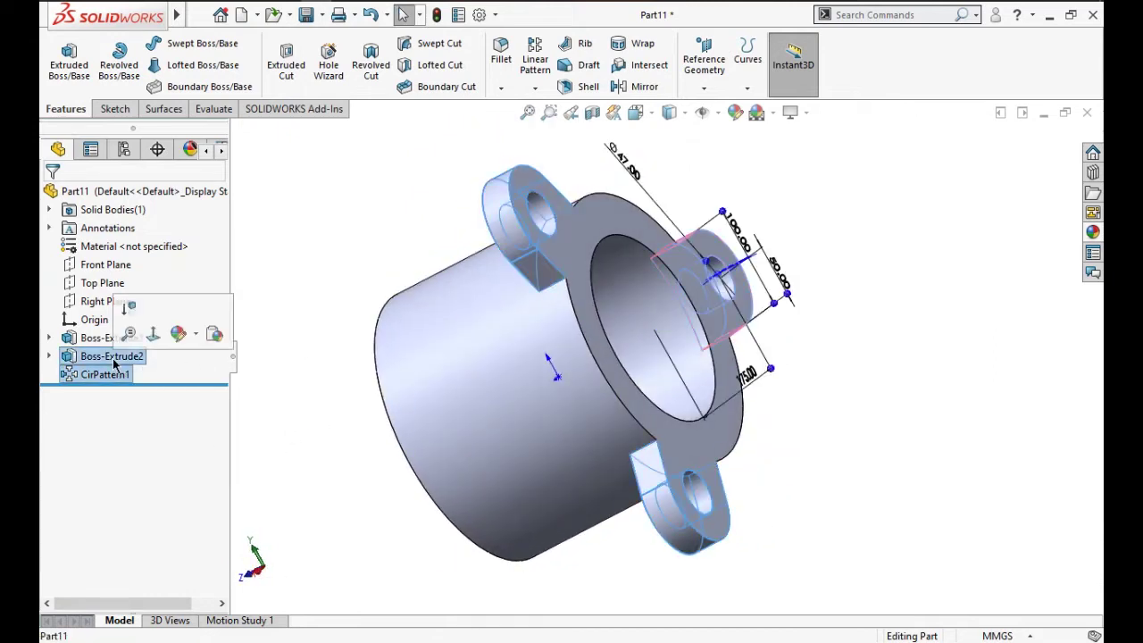
click(645, 87)
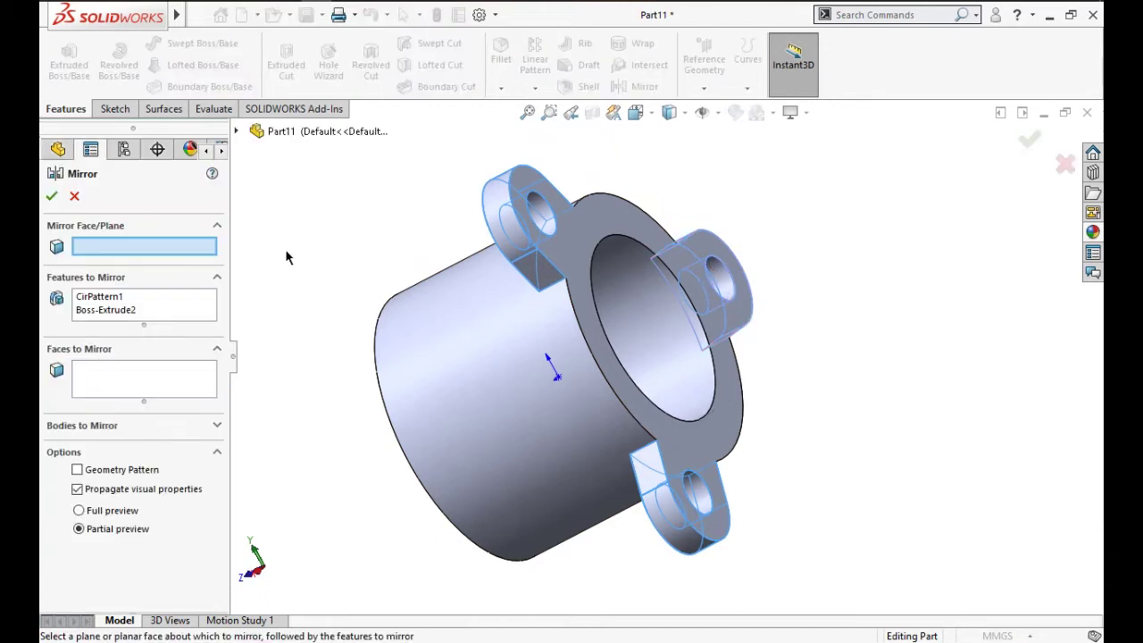
click(236, 132)
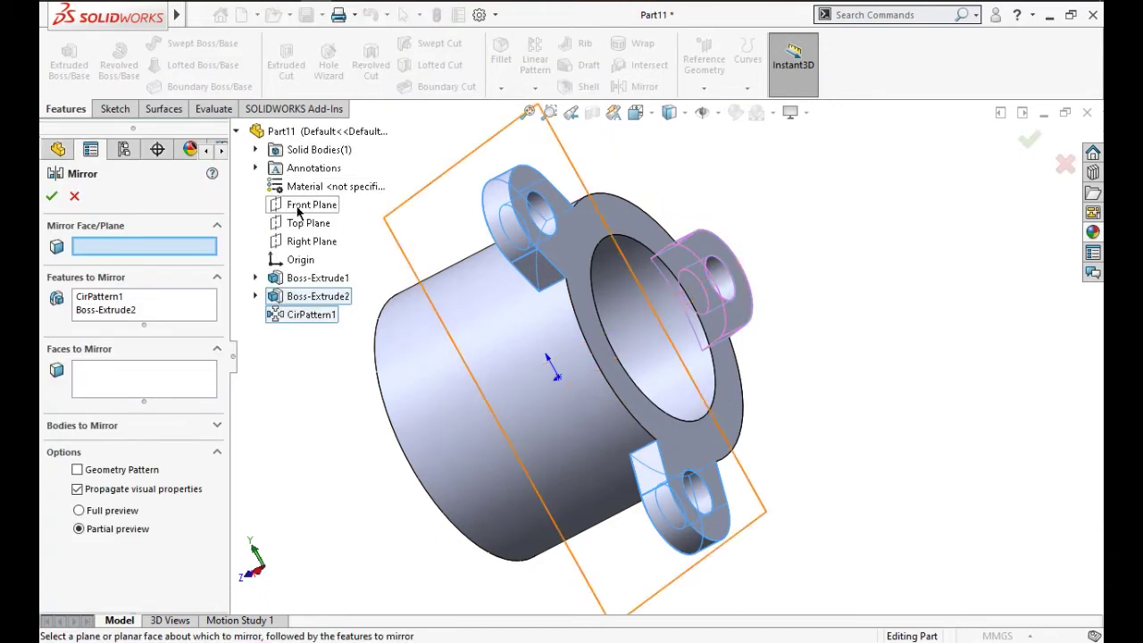
click(300, 207)
click(55, 198)
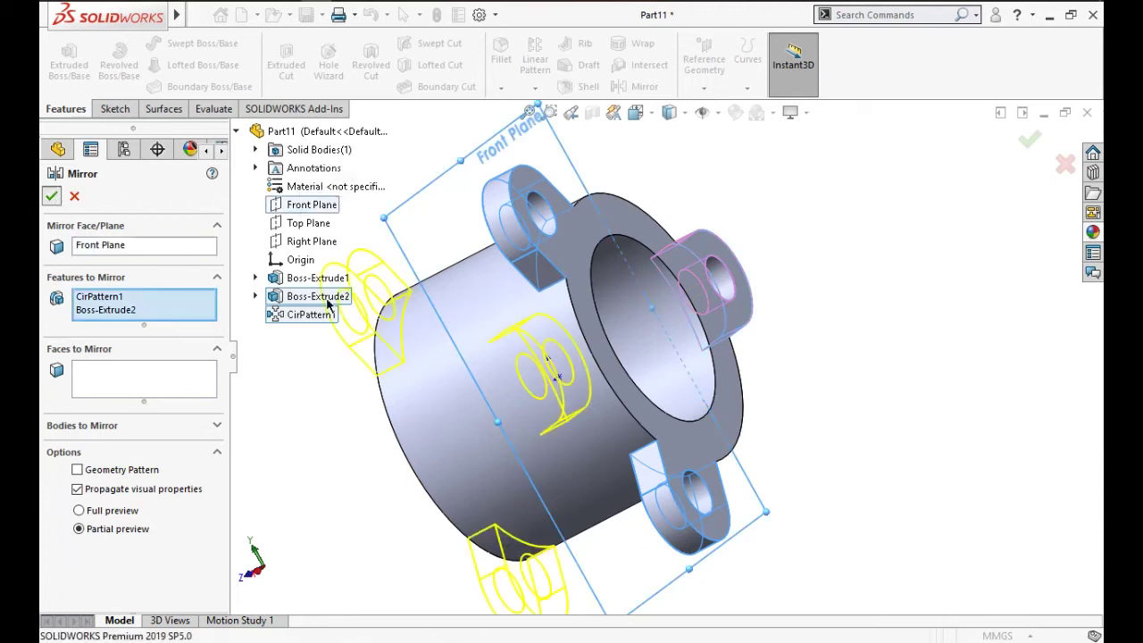
mouse_move(500, 321)
middle_down()
mouse_move(618, 412)
mouse_move(565, 478)
middle_up()
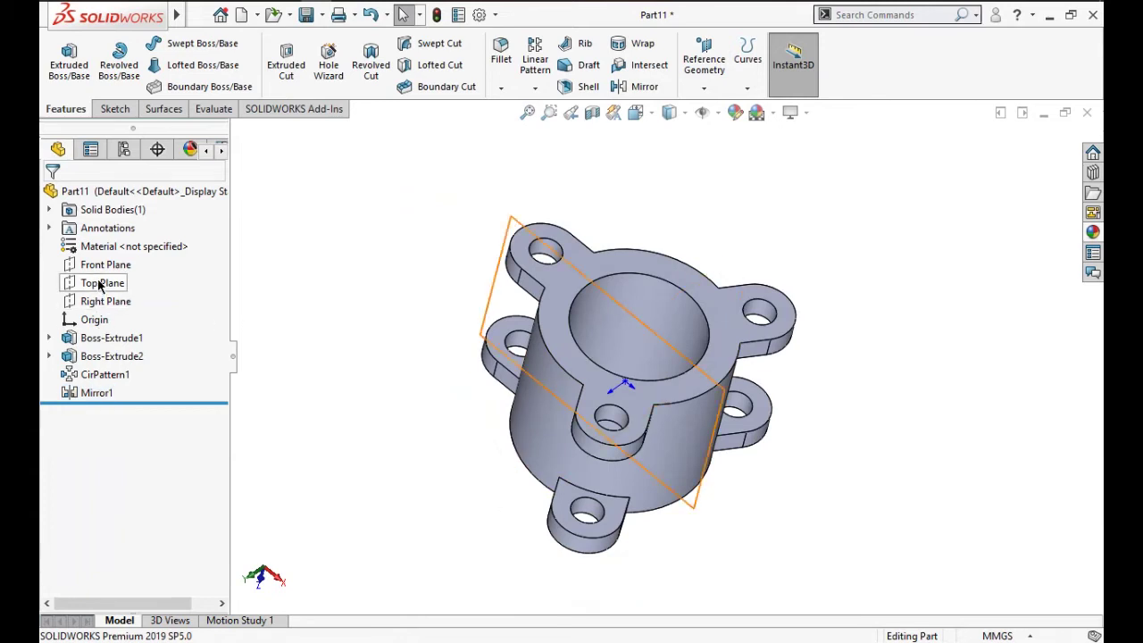
click(100, 284)
mouse_move(406, 349)
middle_down()
mouse_move(450, 426)
mouse_move(467, 388)
mouse_move(437, 284)
mouse_move(485, 288)
mouse_move(429, 378)
mouse_move(453, 387)
mouse_move(434, 316)
mouse_move(536, 173)
mouse_move(565, 352)
middle_up()
click(104, 266)
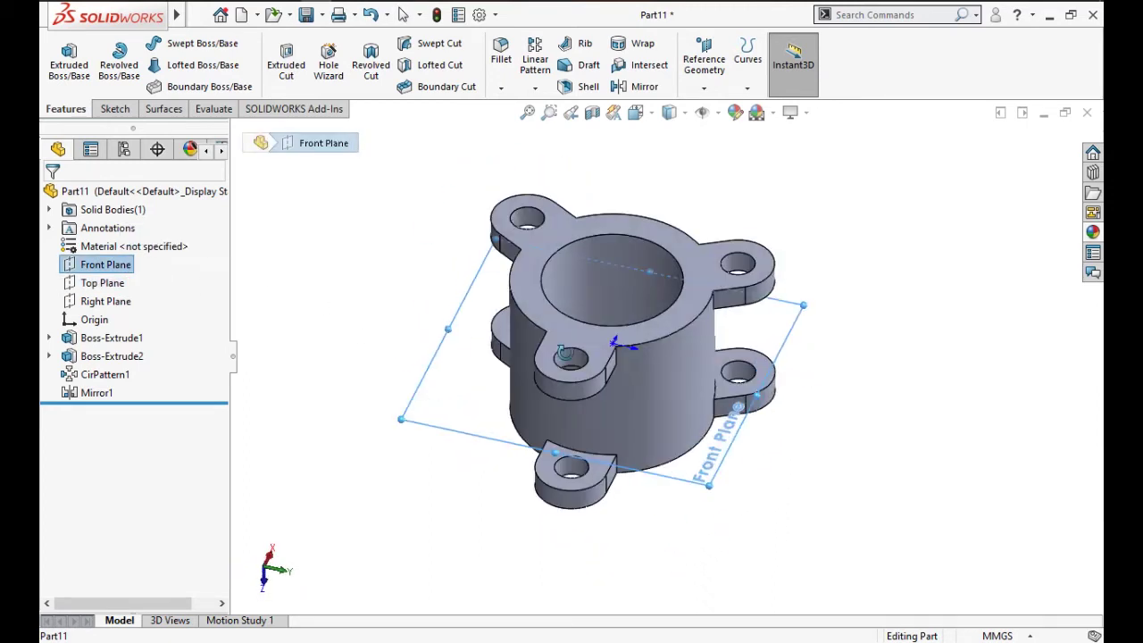
click(143, 283)
mouse_move(490, 319)
middle_down()
mouse_move(438, 378)
mouse_move(379, 399)
mouse_move(370, 267)
middle_up()
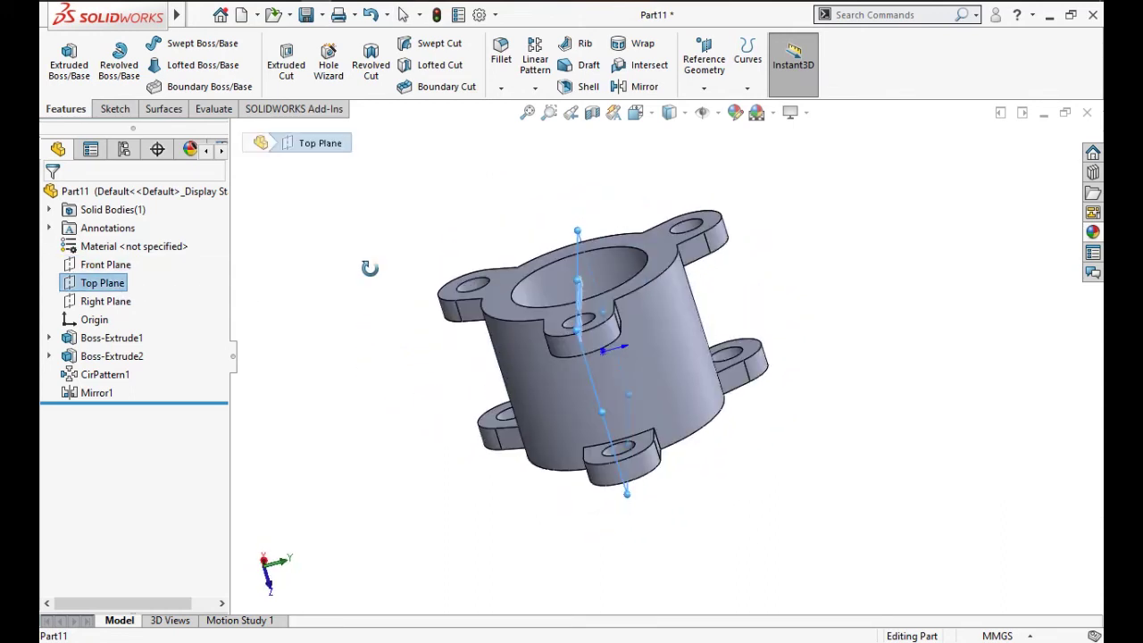
click(111, 303)
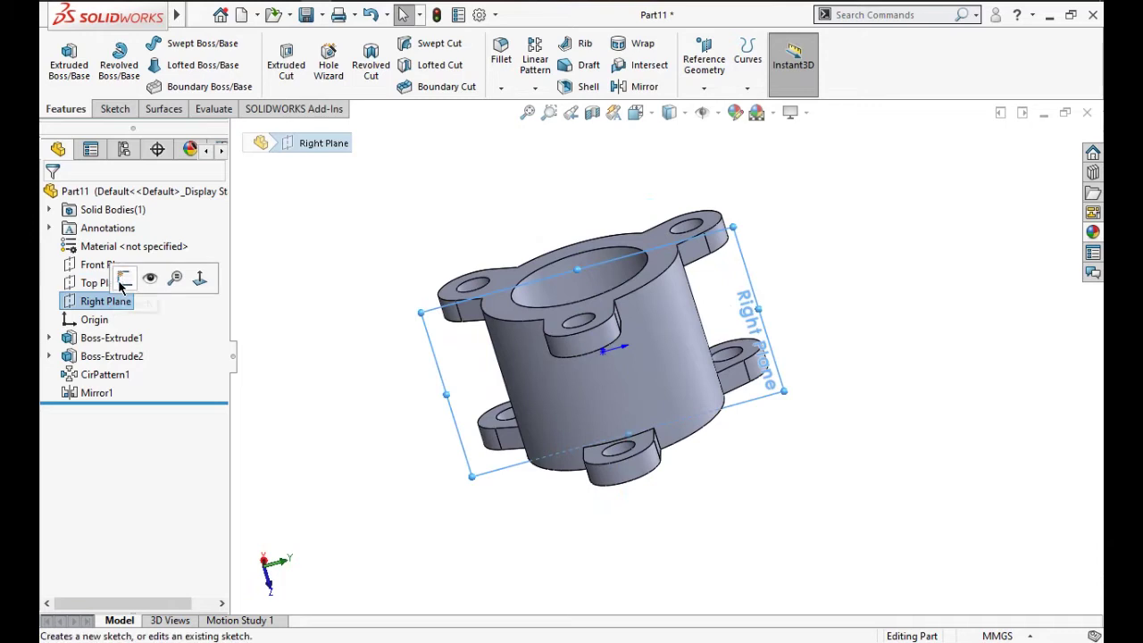
click(125, 279)
click(731, 66)
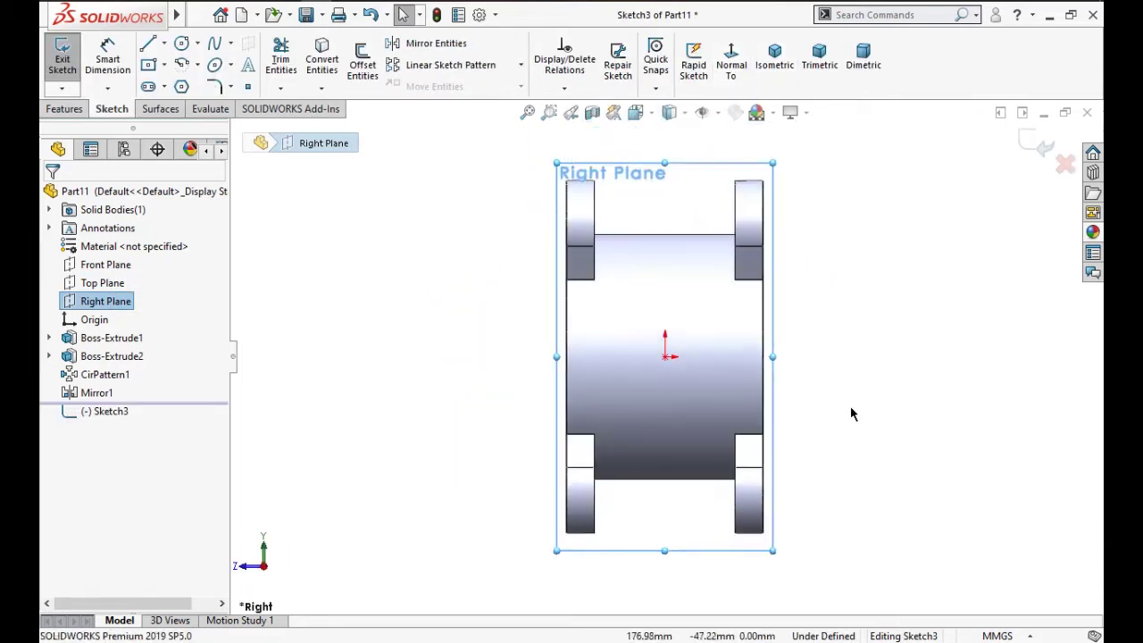
click(1064, 163)
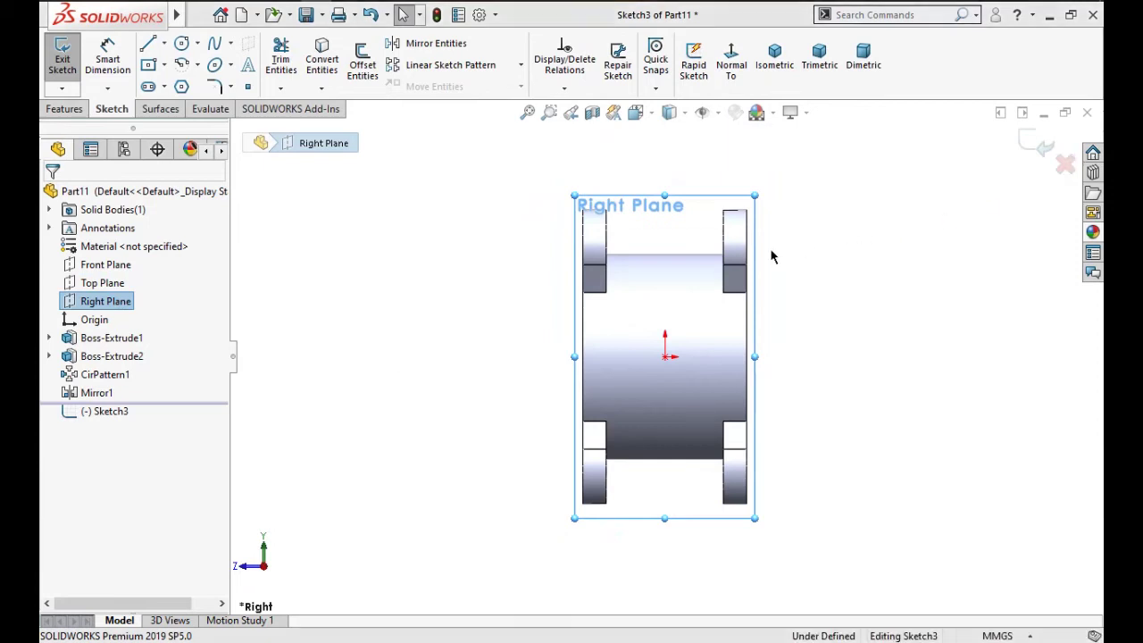
click(646, 347)
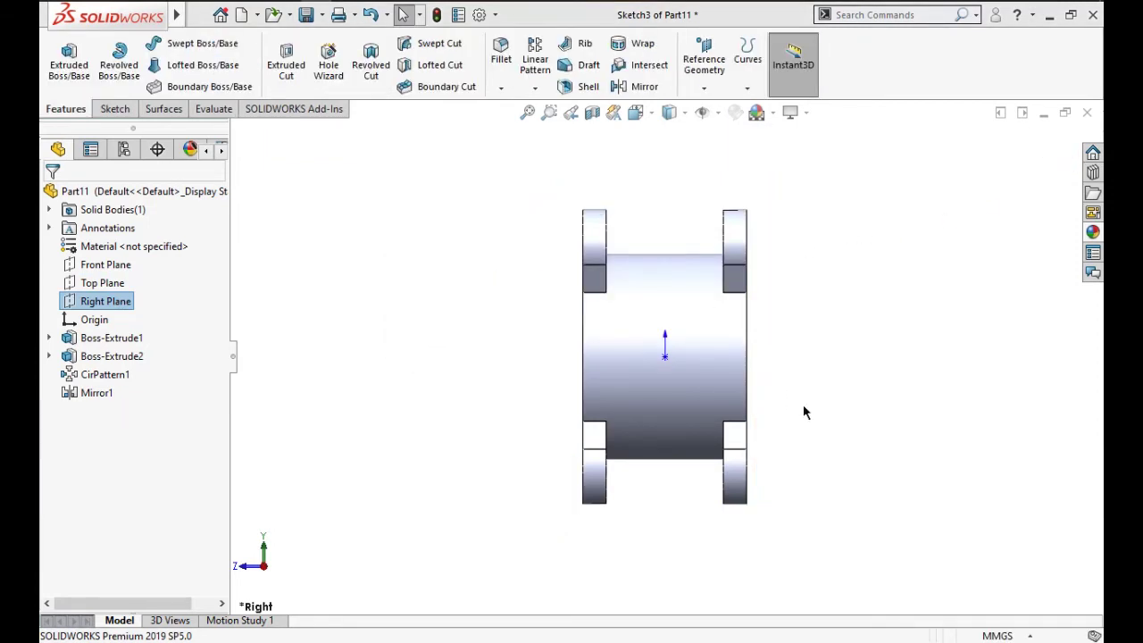
click(100, 302)
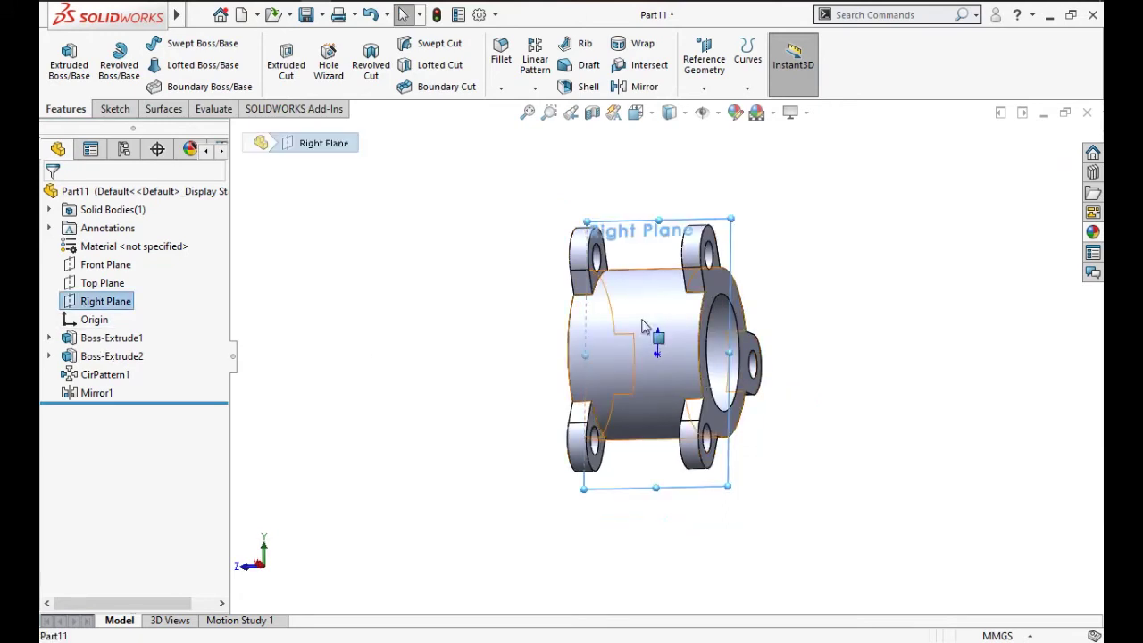
click(704, 88)
Create Plane4, offset 160 mm from the Right Plane beside the tube.
click(721, 109)
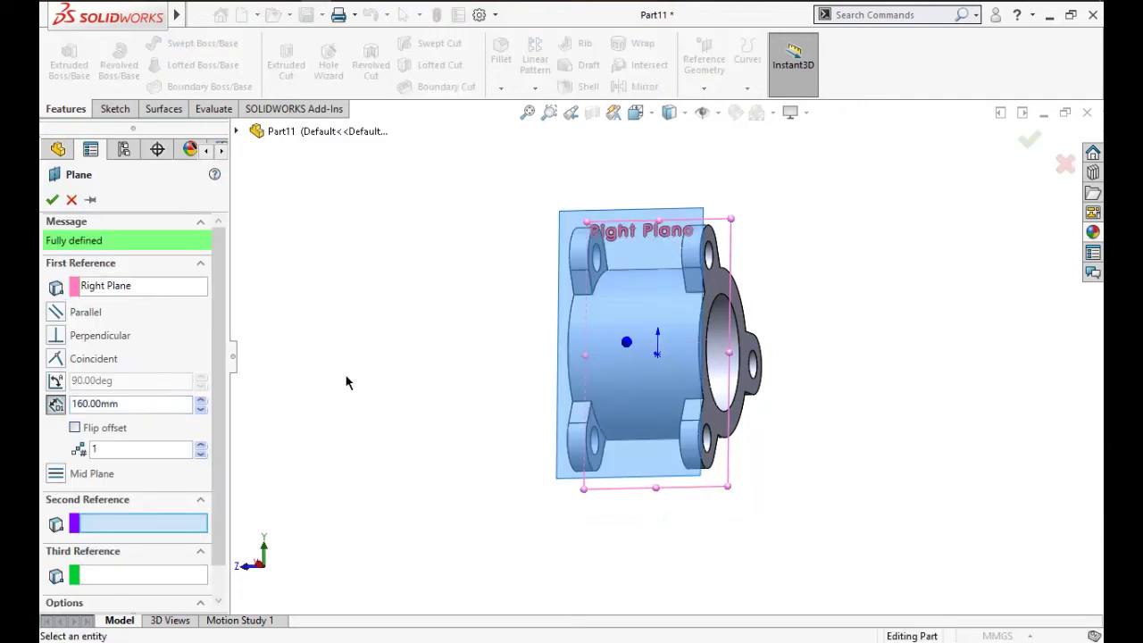
middle_drag(309, 342, 309, 351)
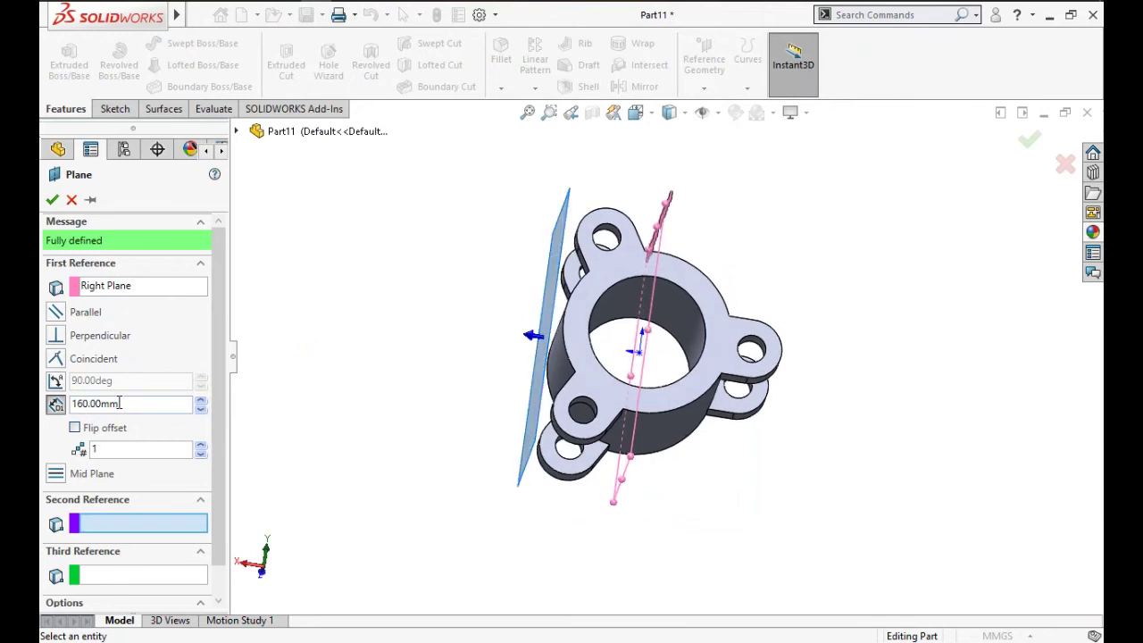
click(53, 200)
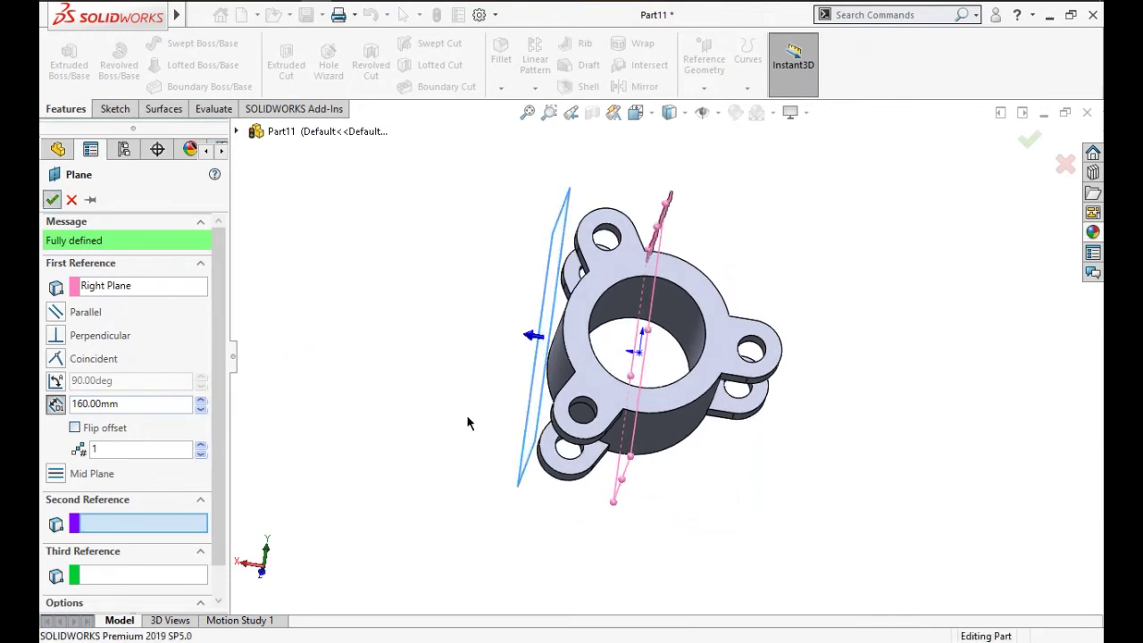
click(113, 109)
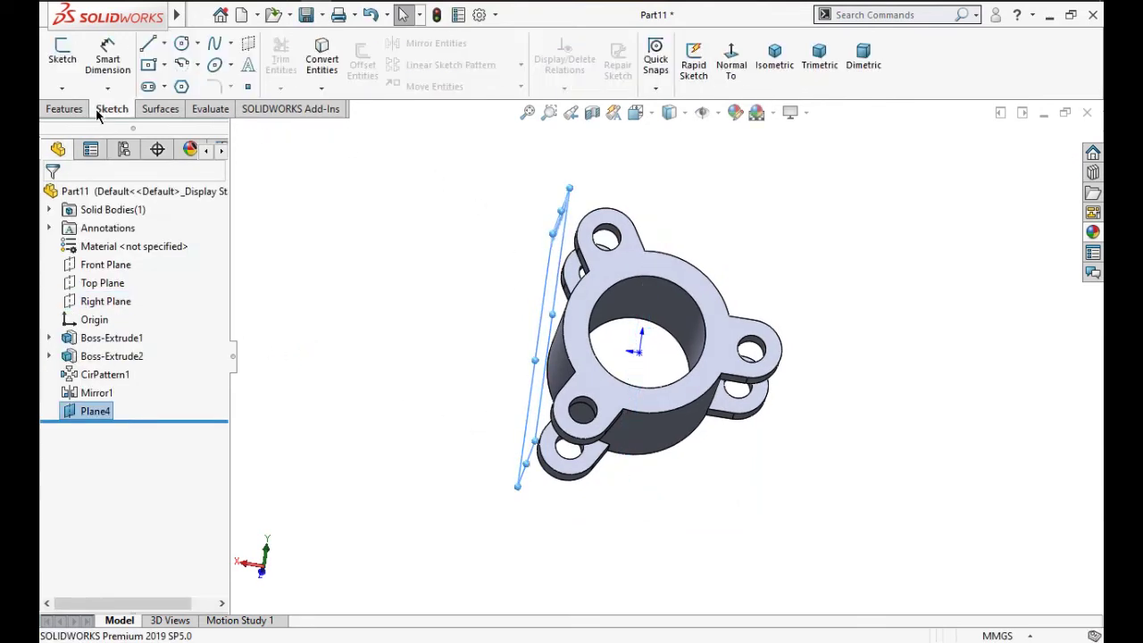
On Plane4, viewed face-on, draw outer and inner circles centred on the origin.
click(74, 62)
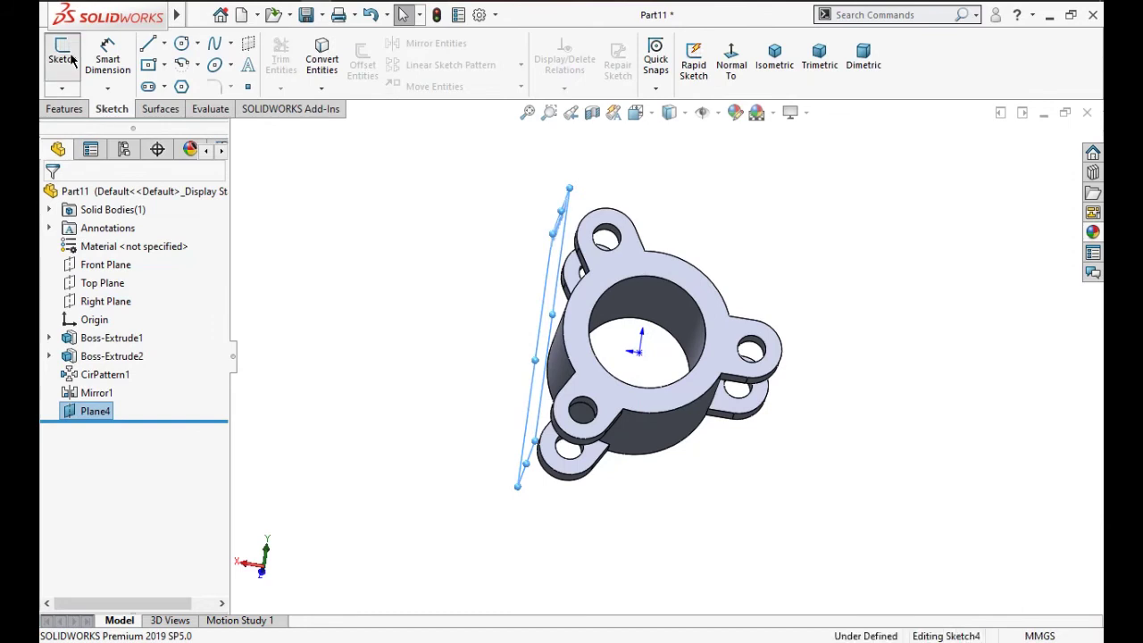
click(729, 73)
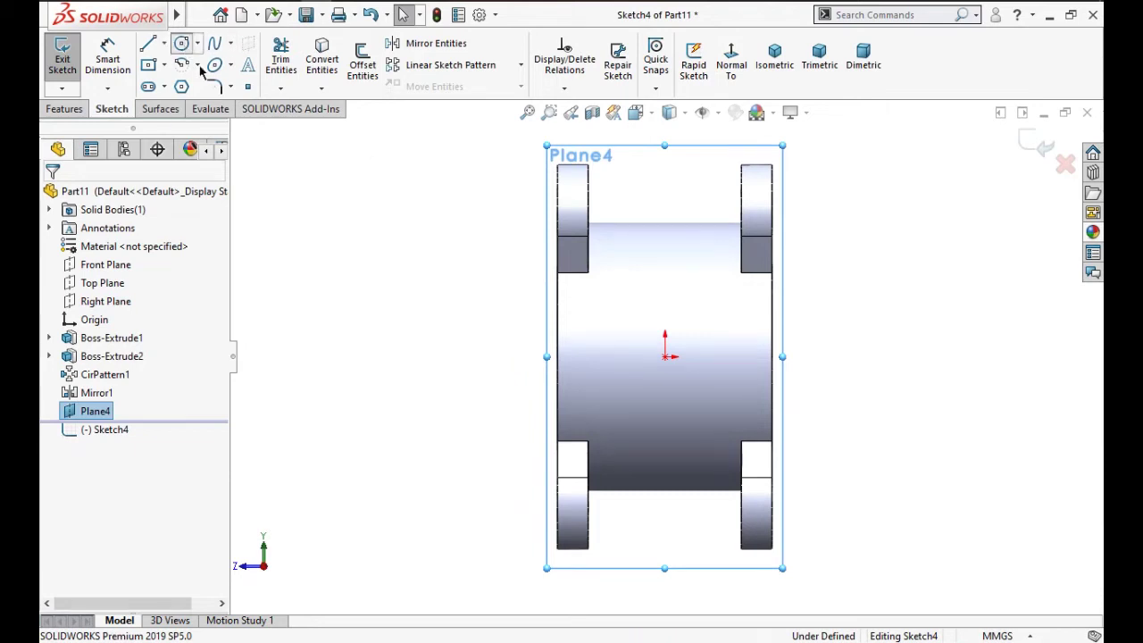
click(182, 43)
click(665, 357)
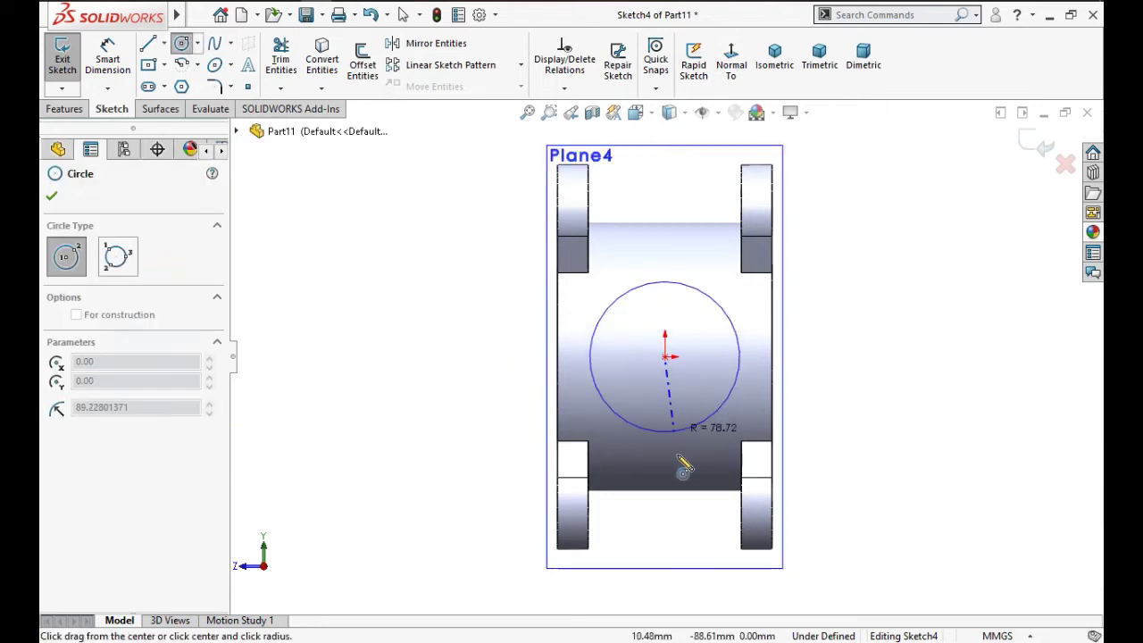
click(682, 454)
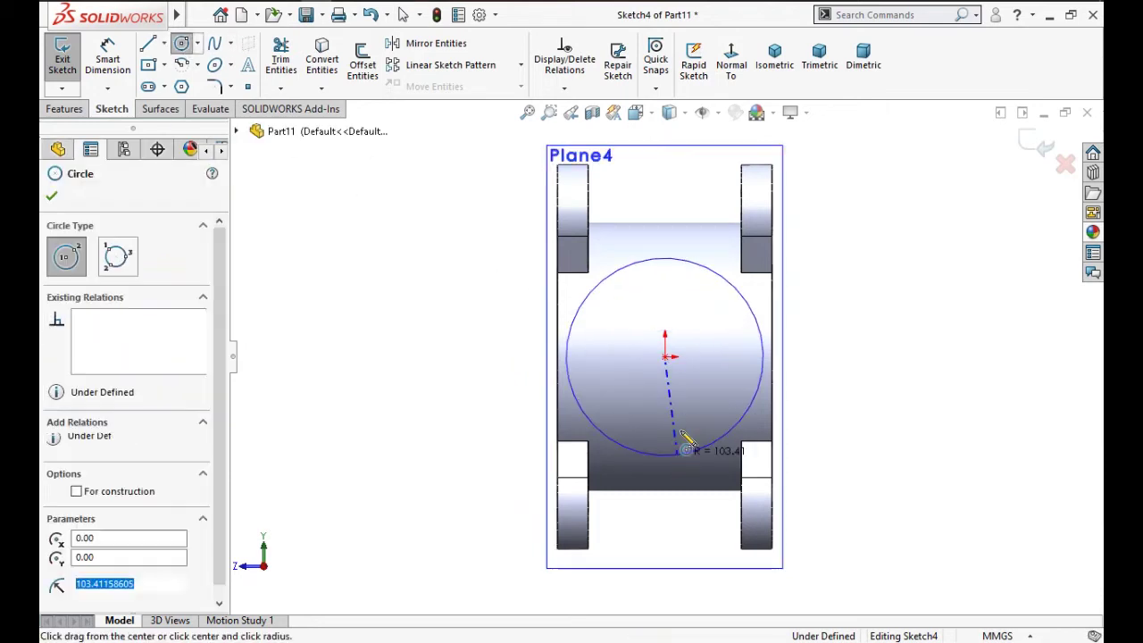
click(665, 357)
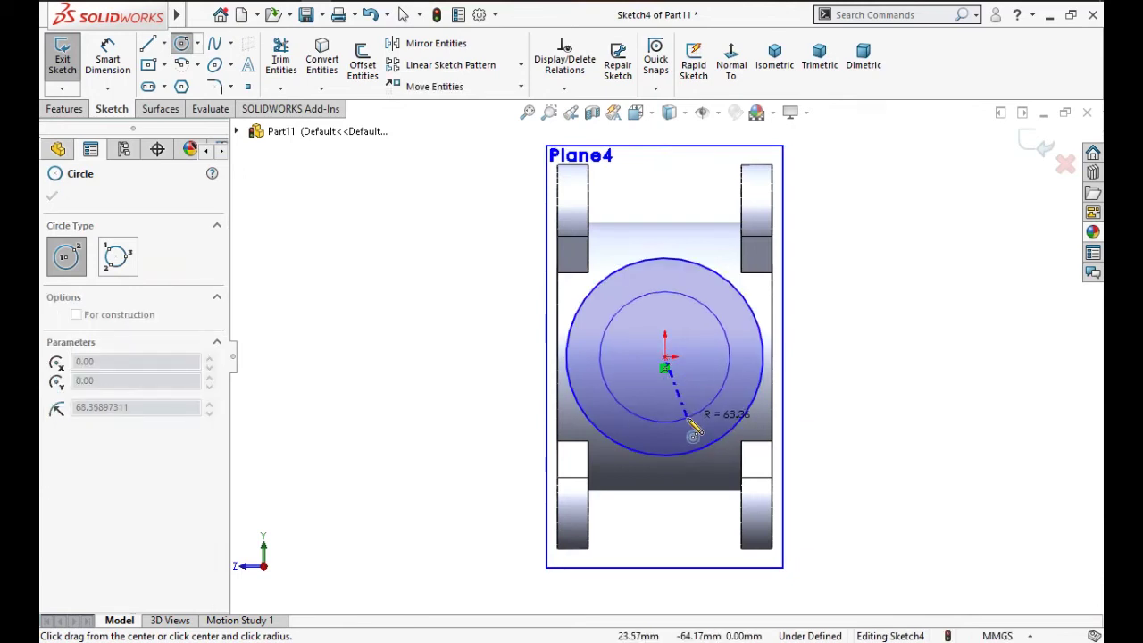
click(684, 421)
click(107, 57)
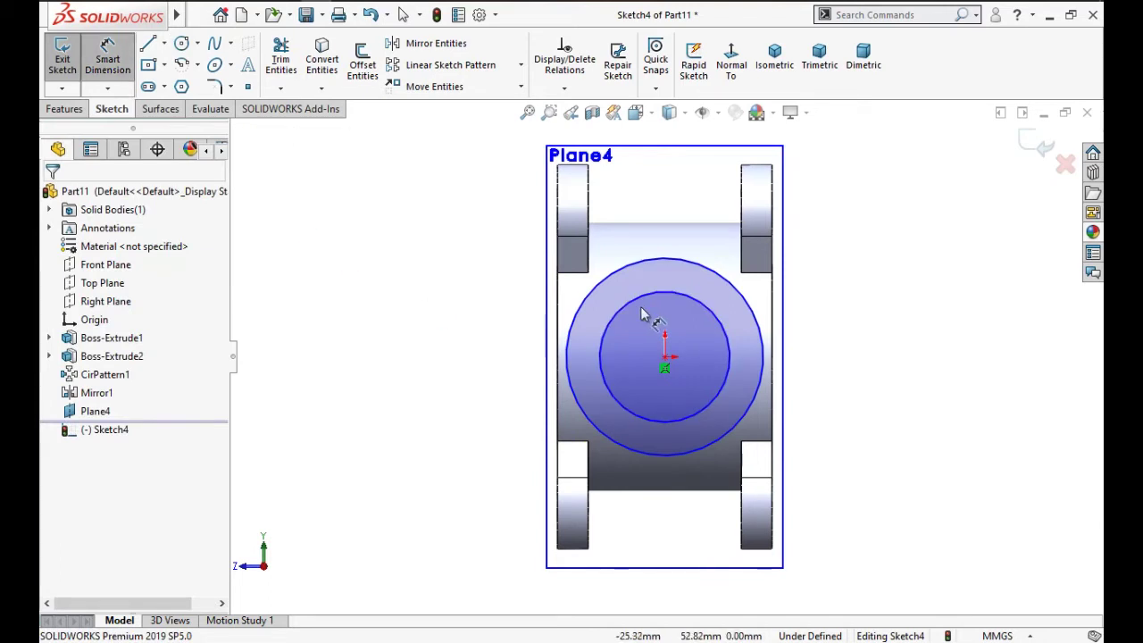
click(572, 393)
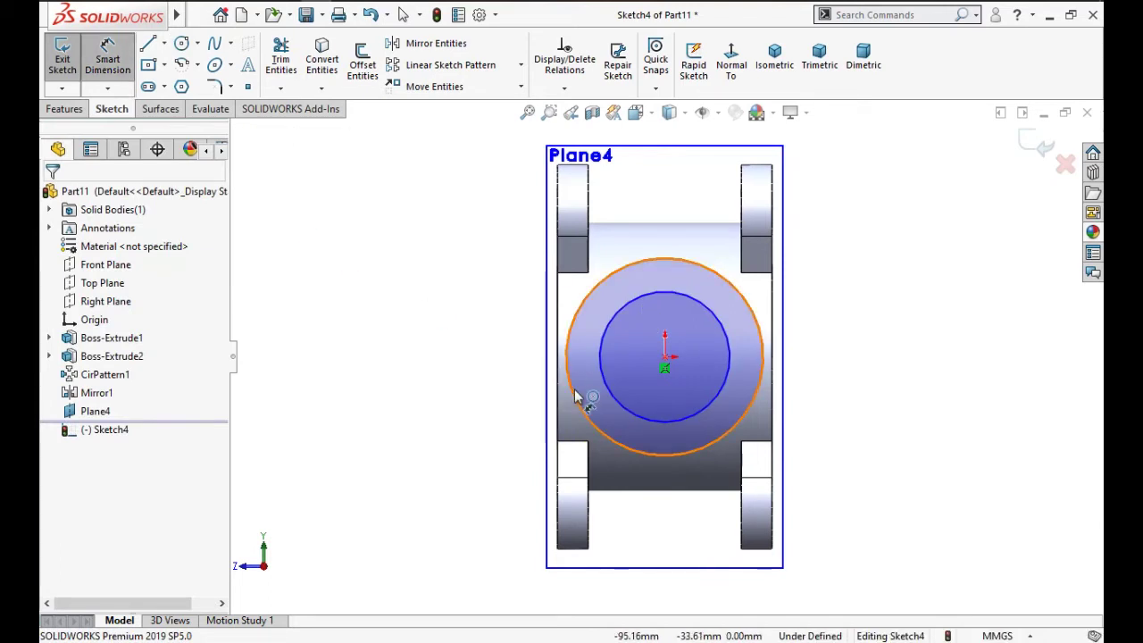
Dimension the outer circle to a 200 mm diameter.
click(498, 348)
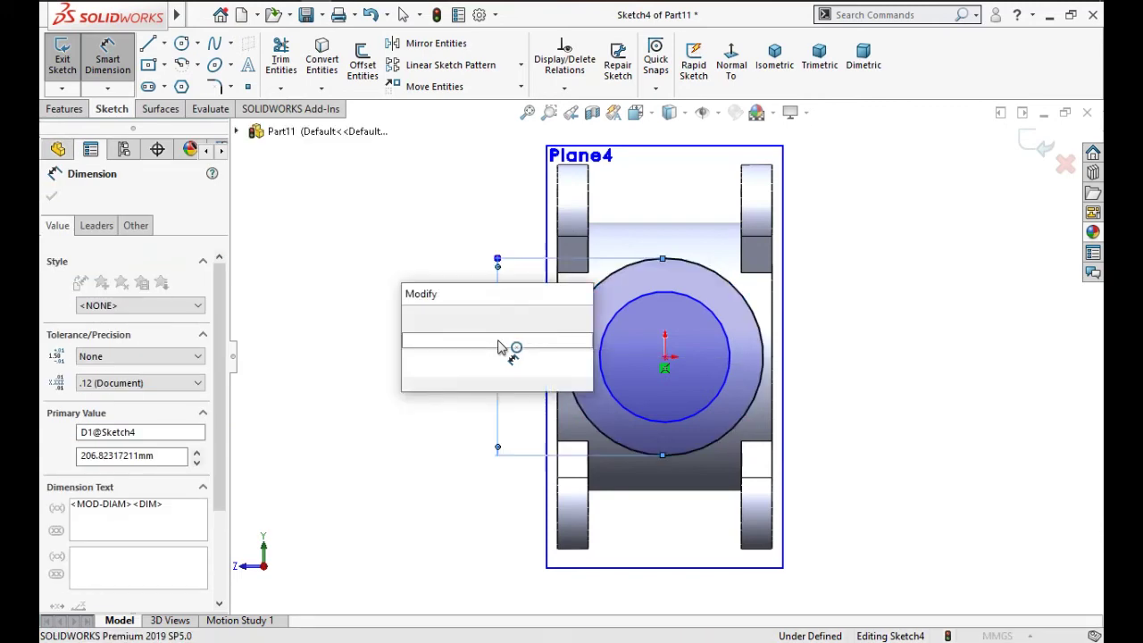
text(200)
click(416, 316)
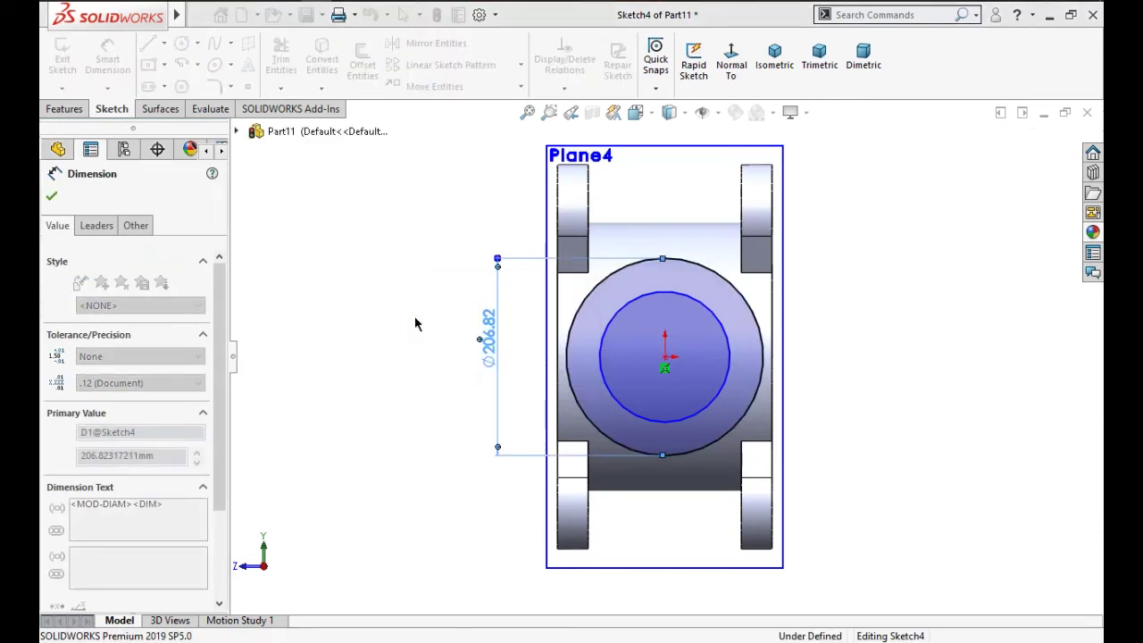
click(409, 435)
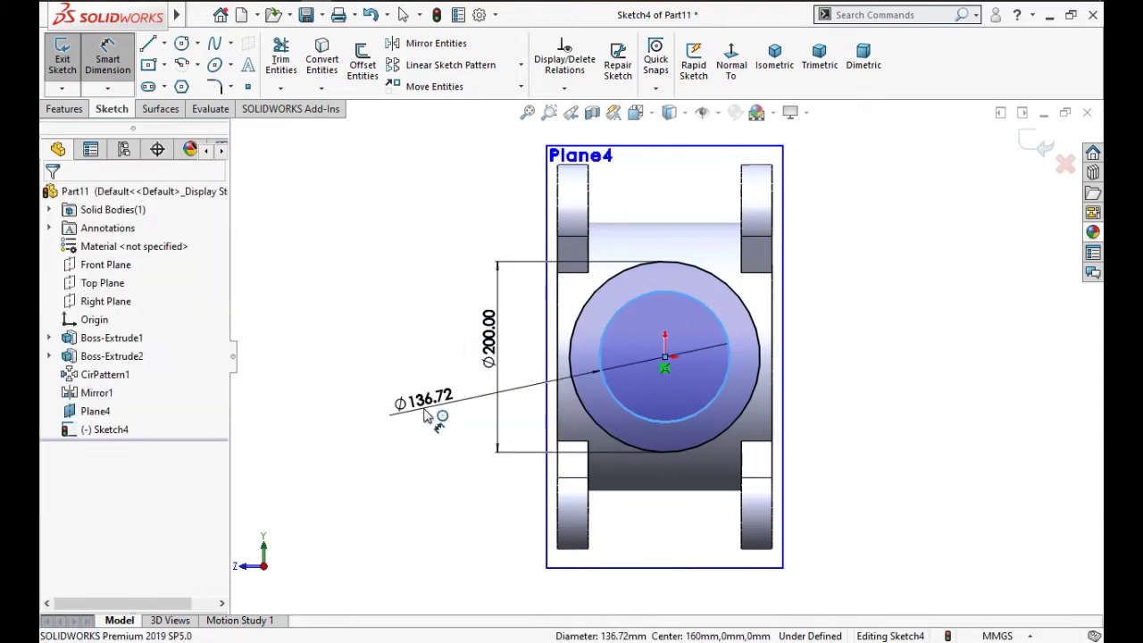
Dimension the inner circle to a 150 mm diameter.
click(426, 416)
click(426, 416)
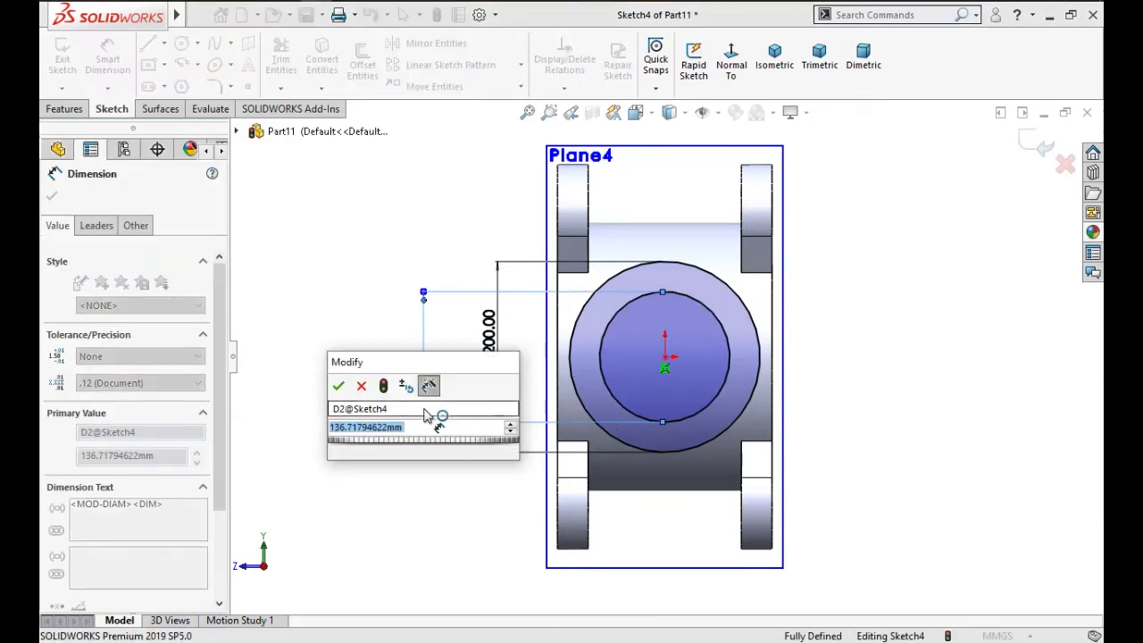
text(150)
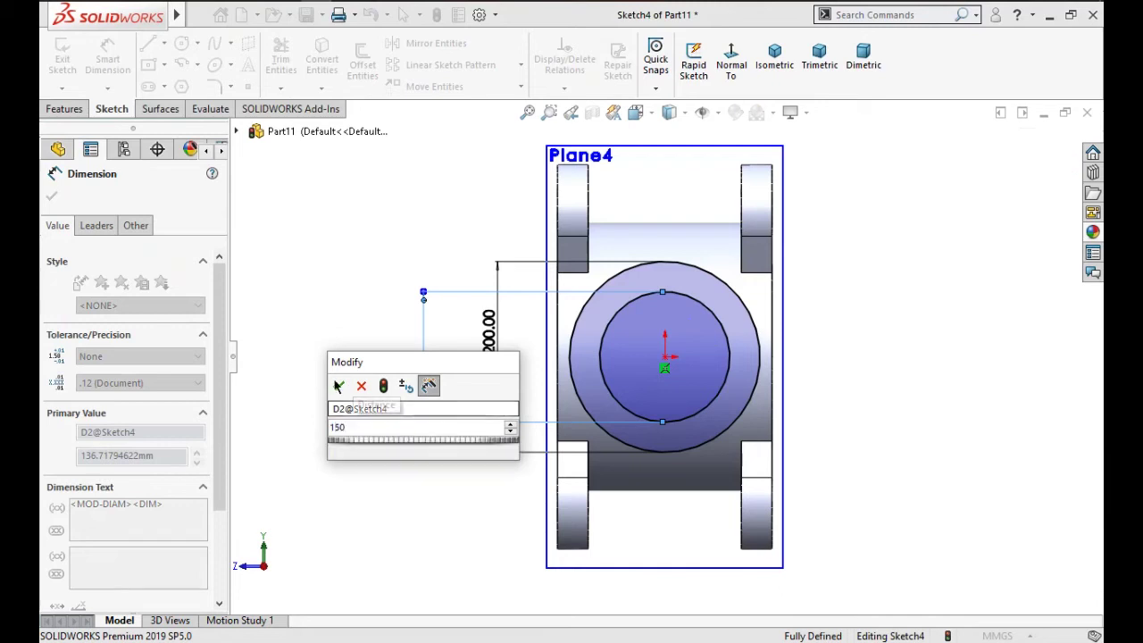
click(339, 386)
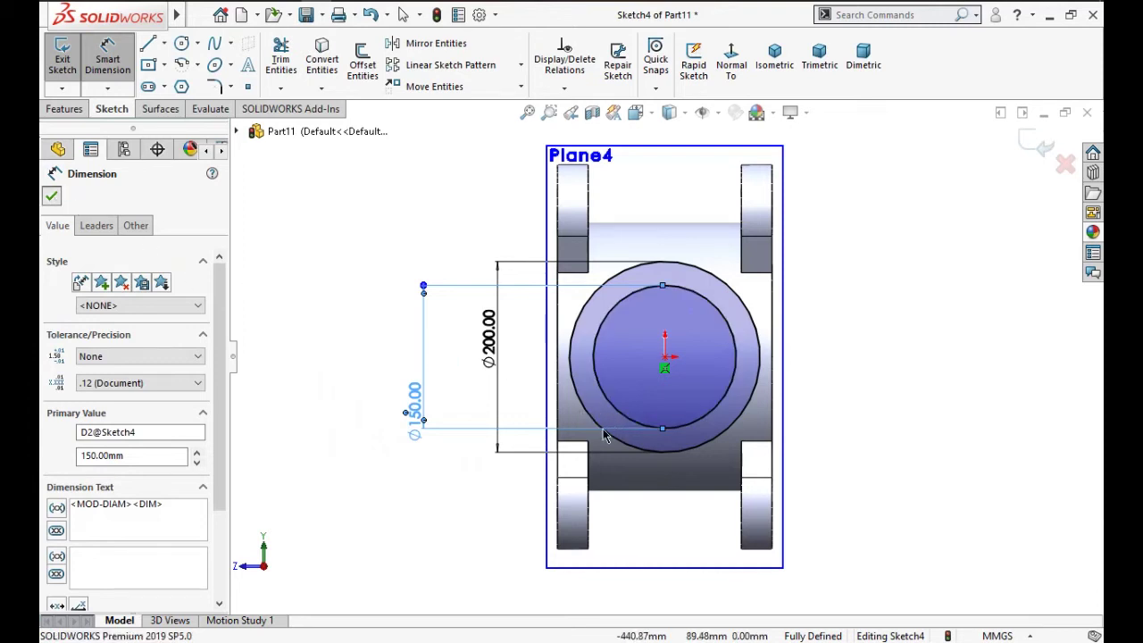
key(Escape)
Convert the Ø150 inner circle into construction geometry.
click(572, 408)
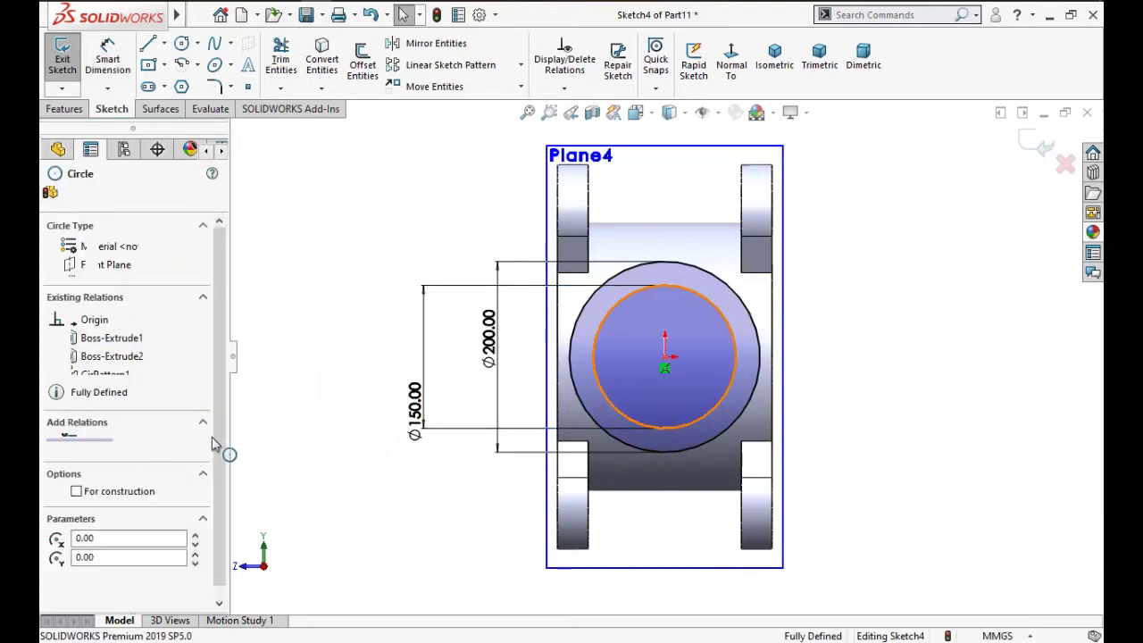
click(77, 422)
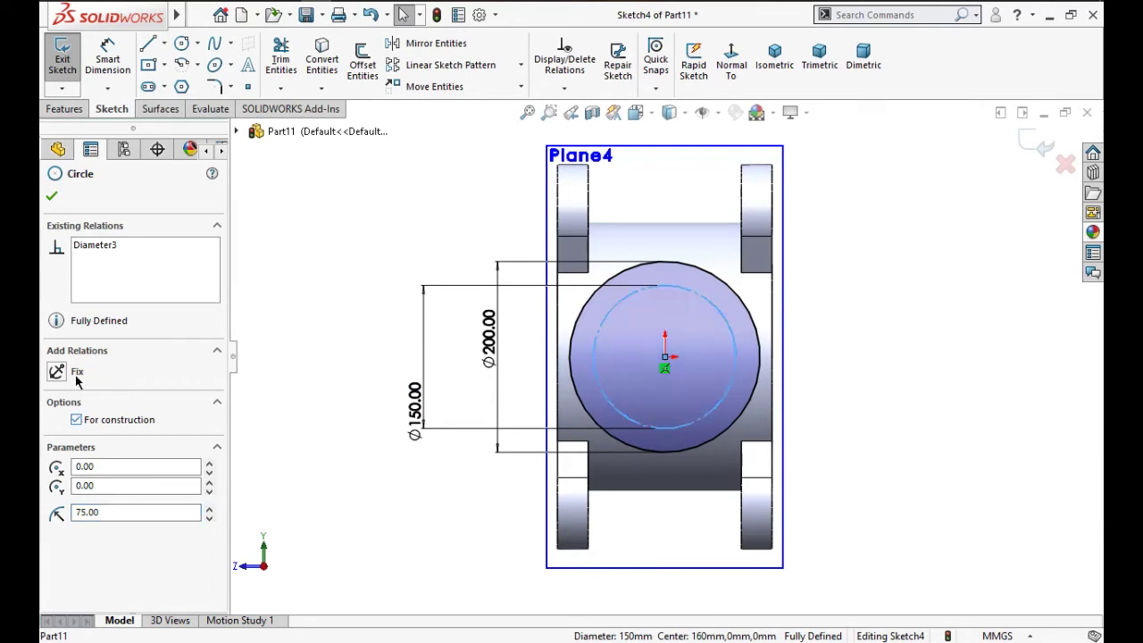
click(51, 200)
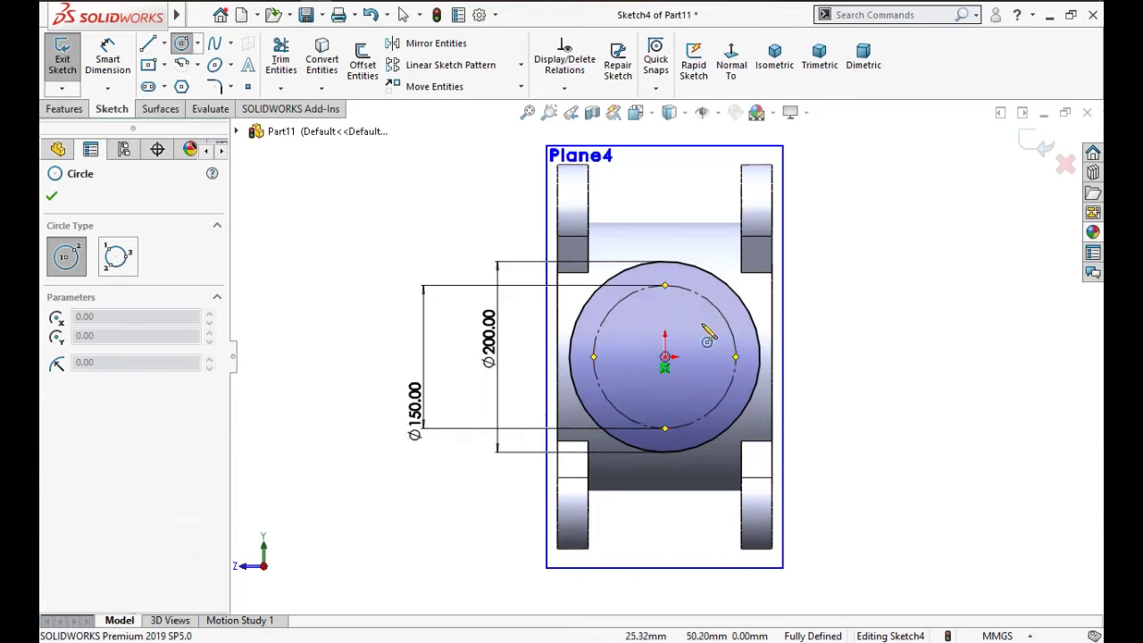
Draw a small circle on the construction circle's right point and dimension it Ø20.30.
click(736, 357)
click(754, 364)
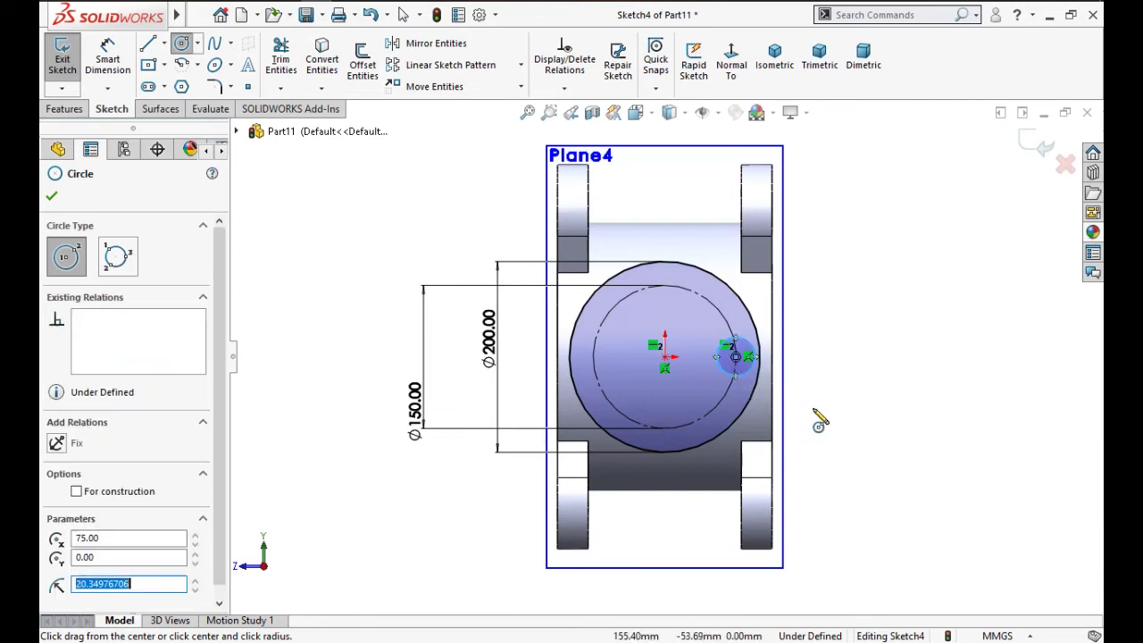
click(107, 55)
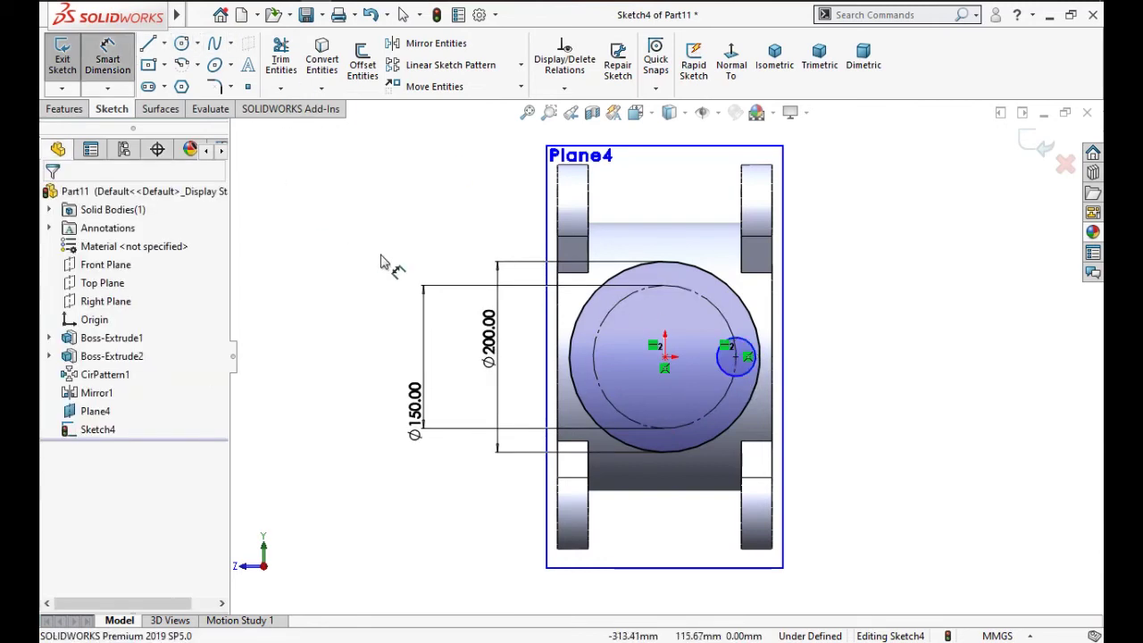
click(750, 382)
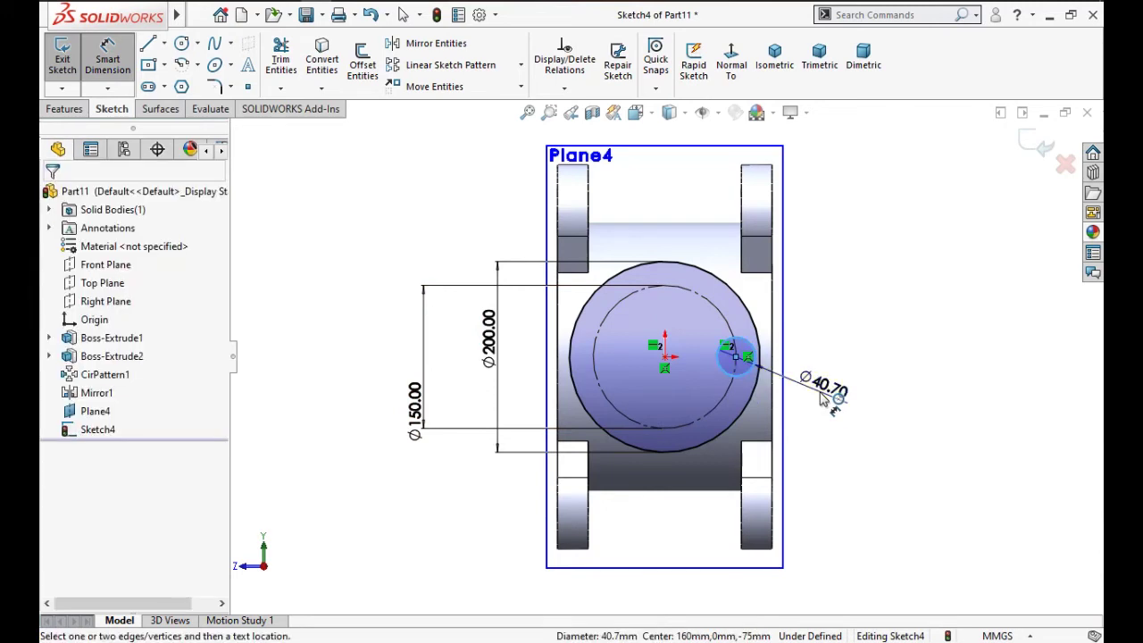
click(823, 399)
text(20.3)
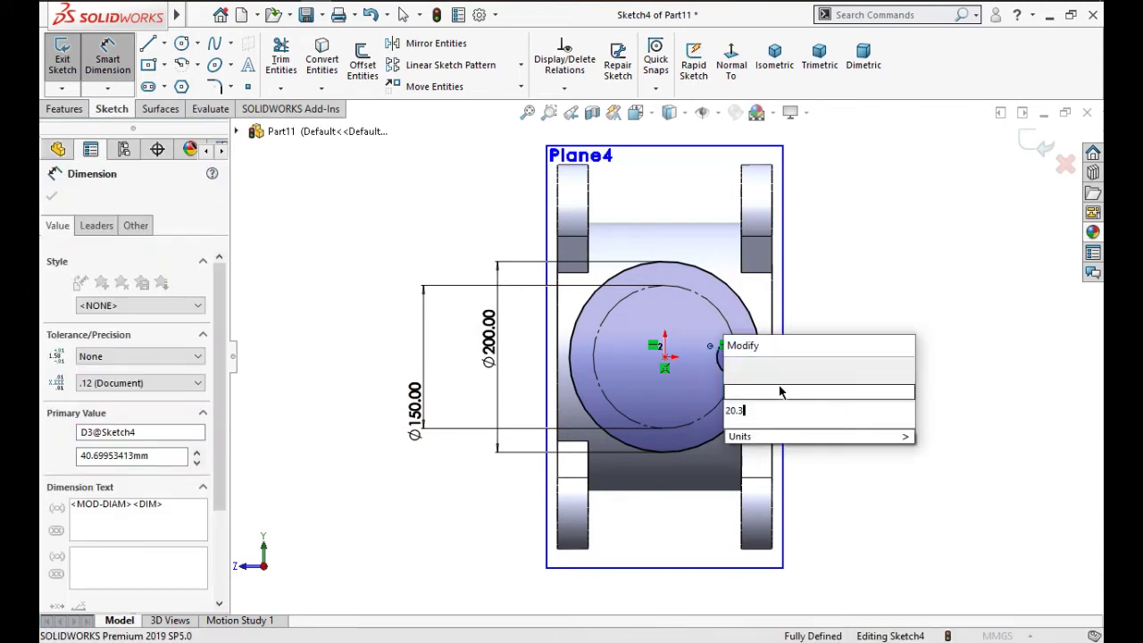
click(734, 369)
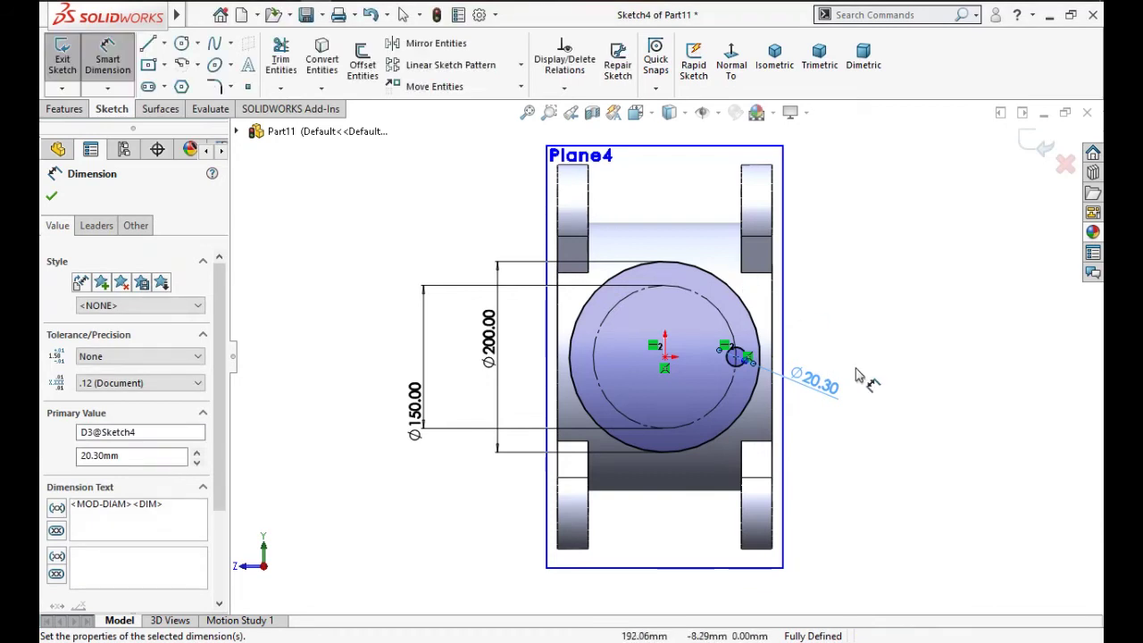
click(111, 64)
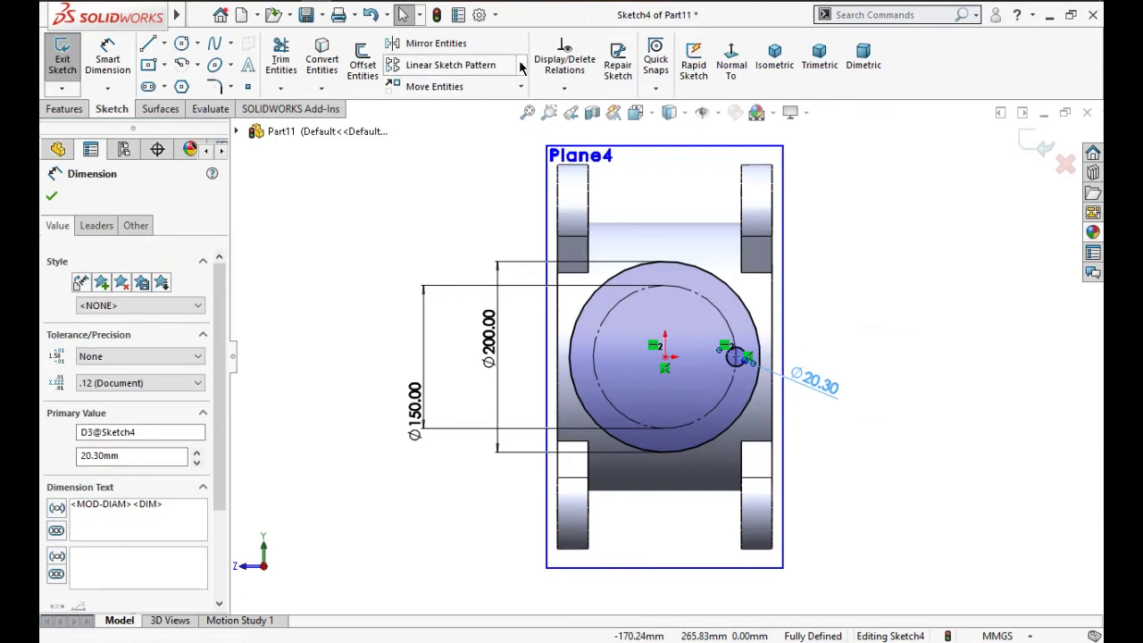
Pattern the small circle three times around the origin with a circular sketch pattern.
click(520, 66)
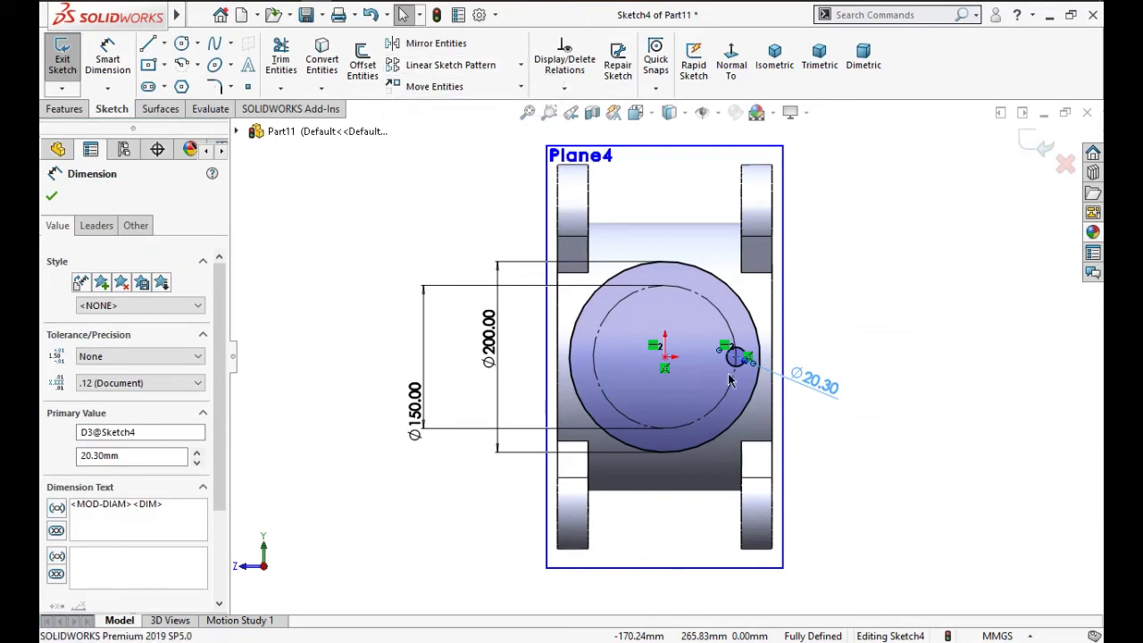
click(664, 359)
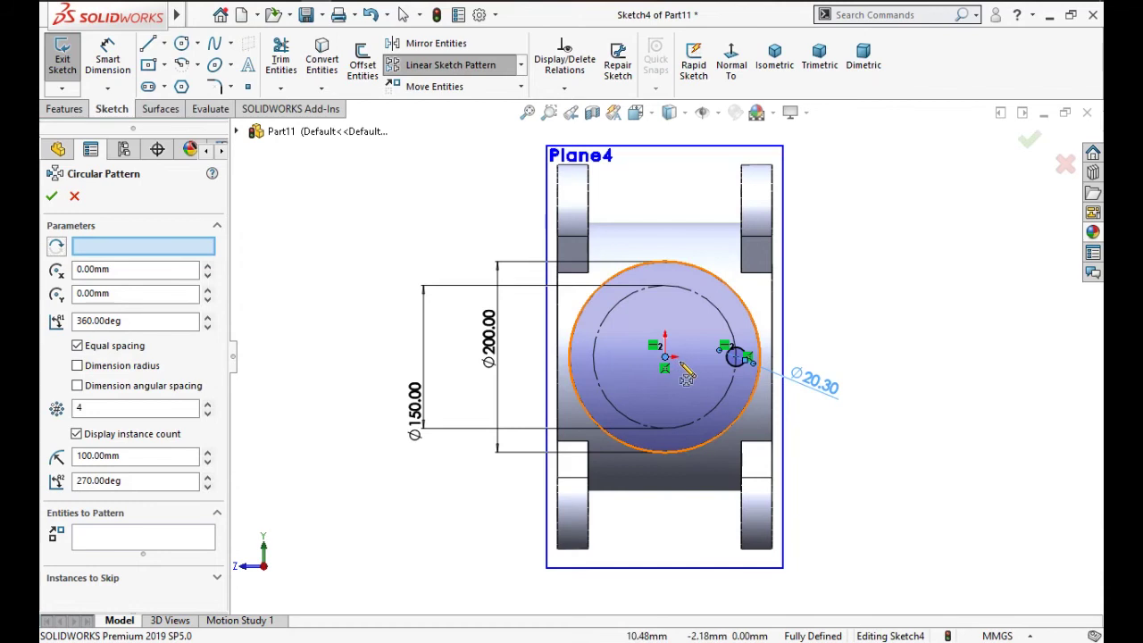
click(740, 364)
double_click(135, 407)
text(3)
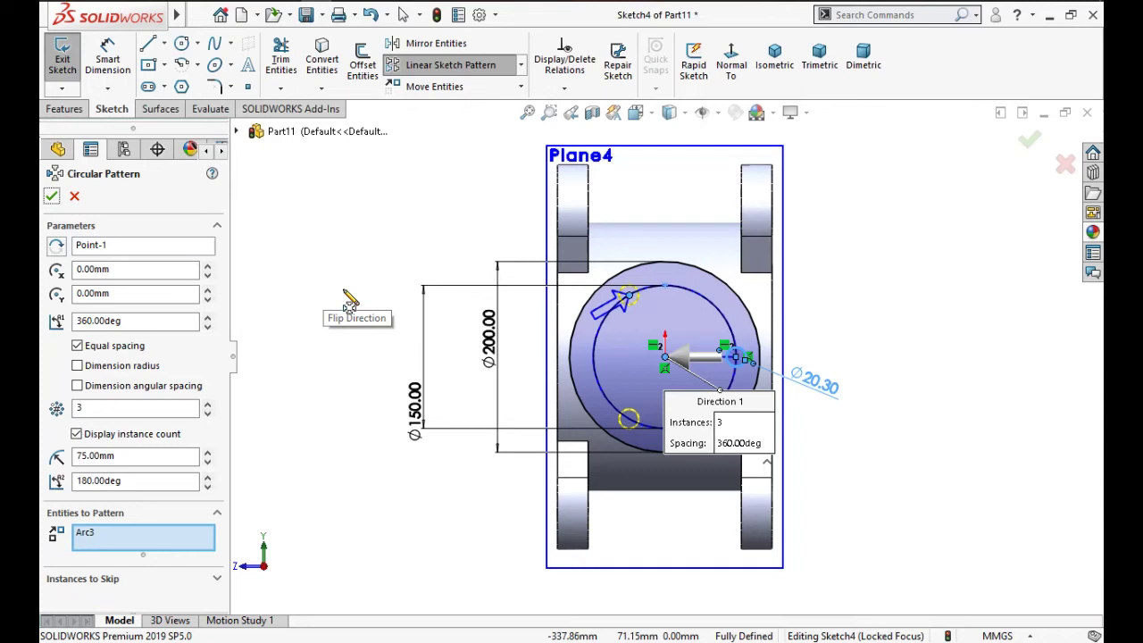
click(53, 197)
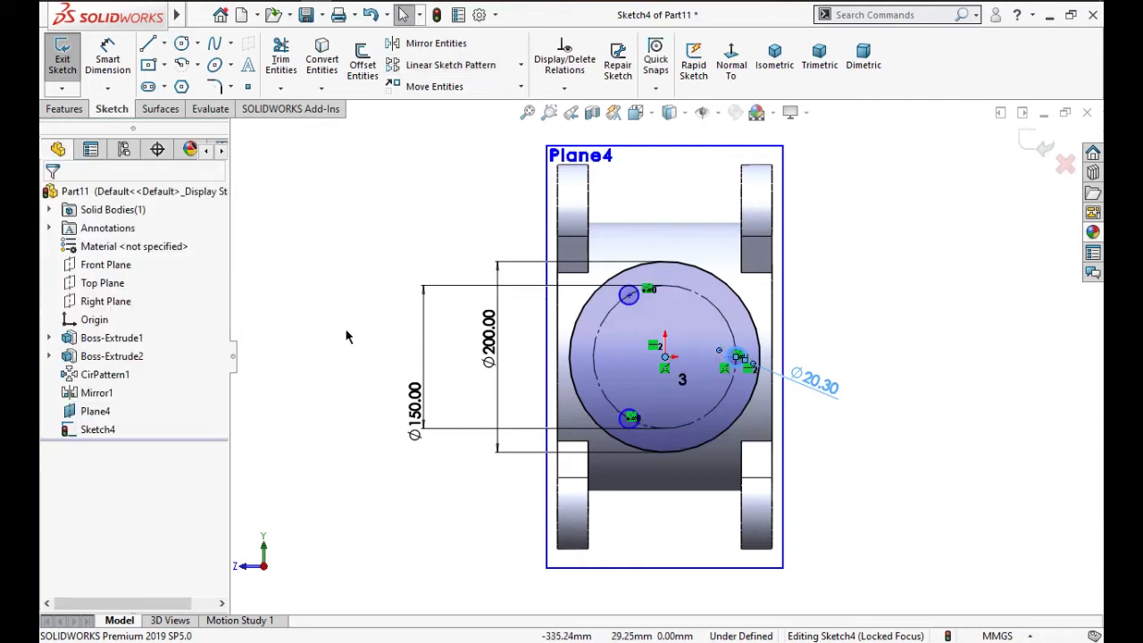
Add an origin-centred circle dimensioned Ø56.20 and exit the sketch.
click(181, 43)
click(664, 357)
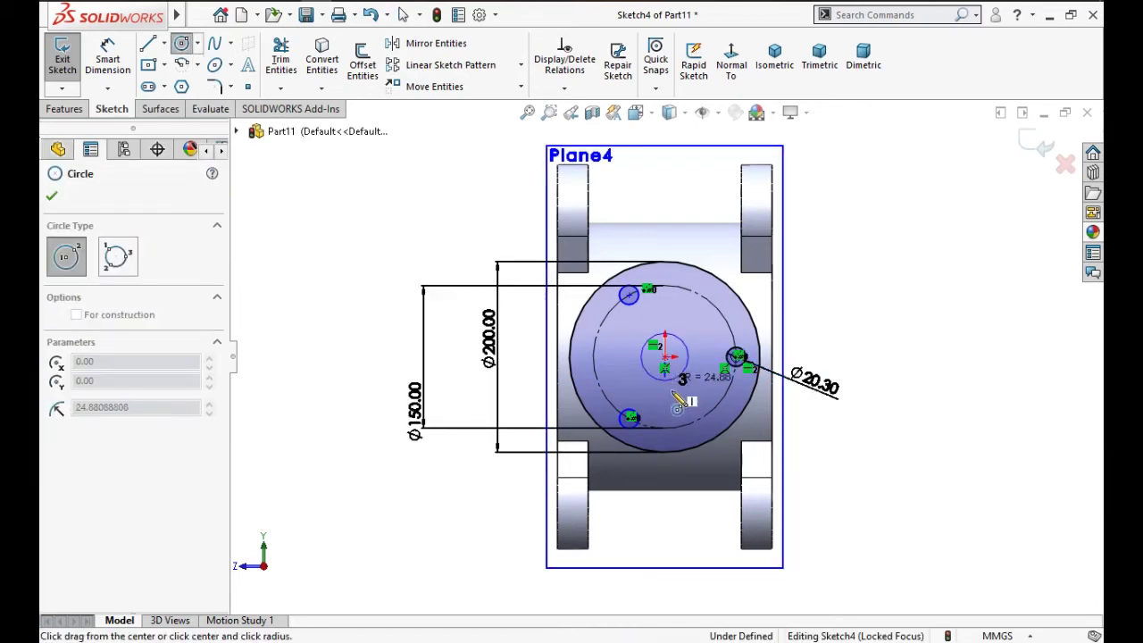
click(677, 414)
click(107, 58)
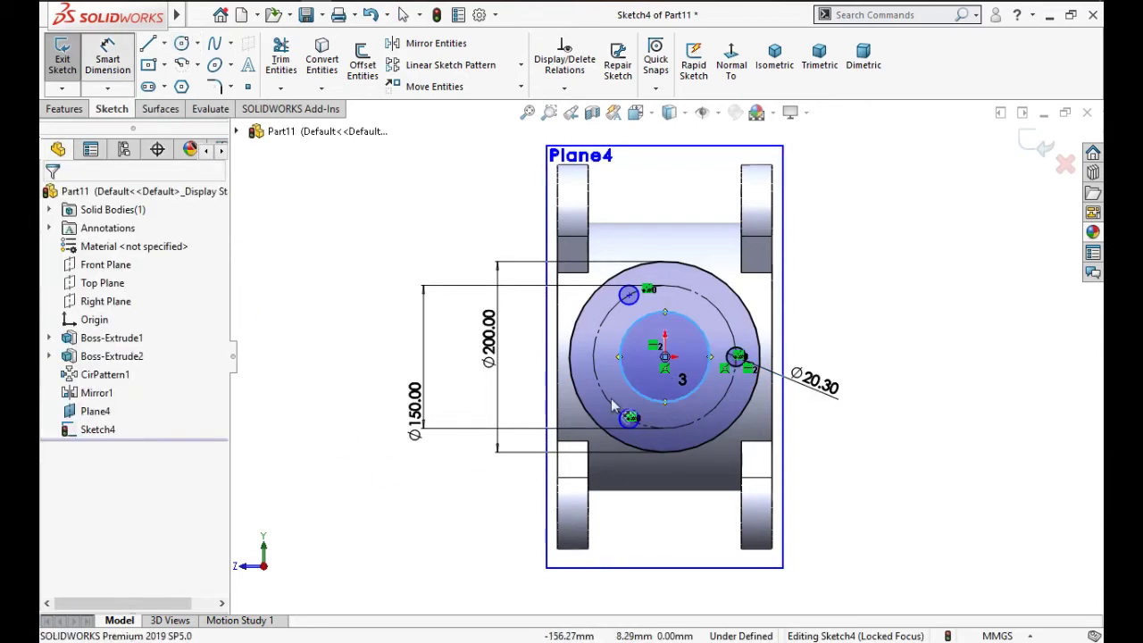
click(636, 388)
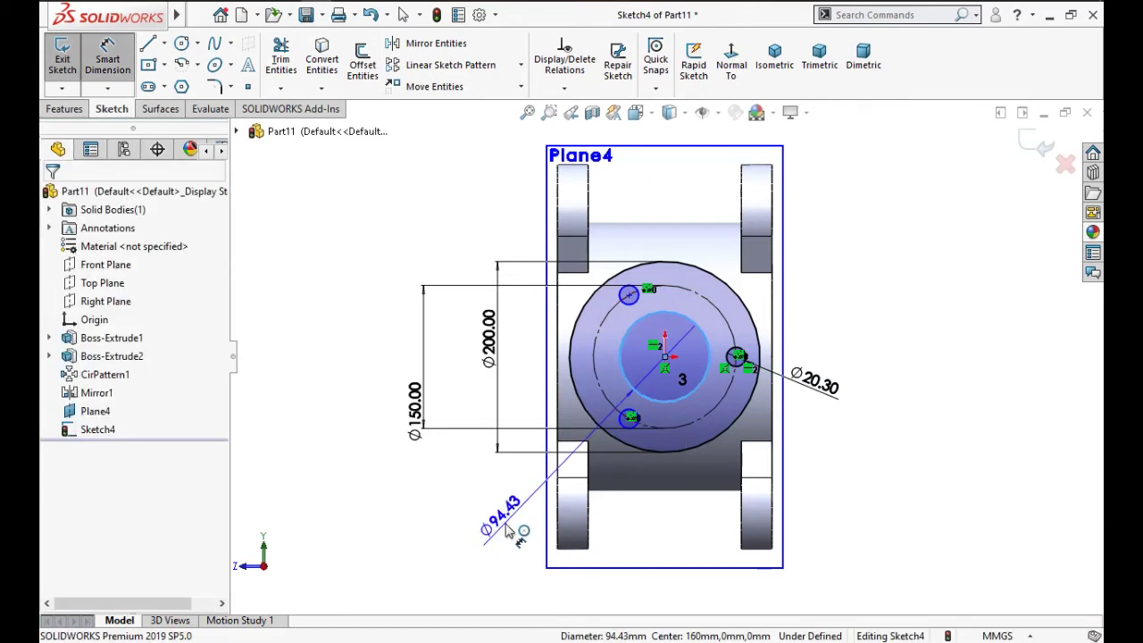
click(507, 530)
text(56)
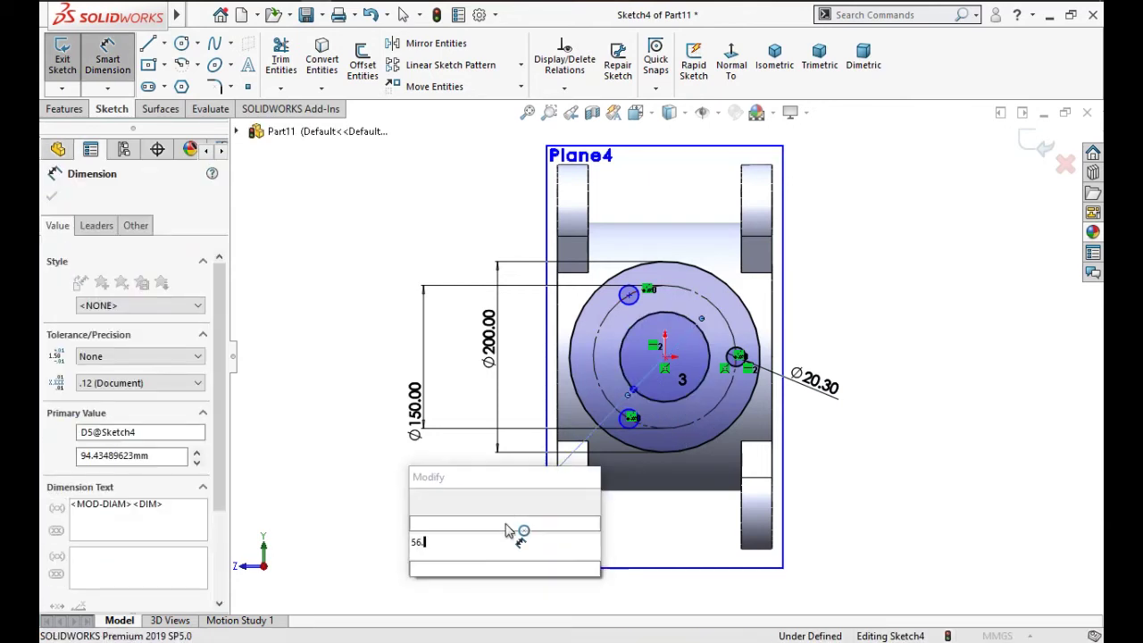
text(.2)
click(420, 501)
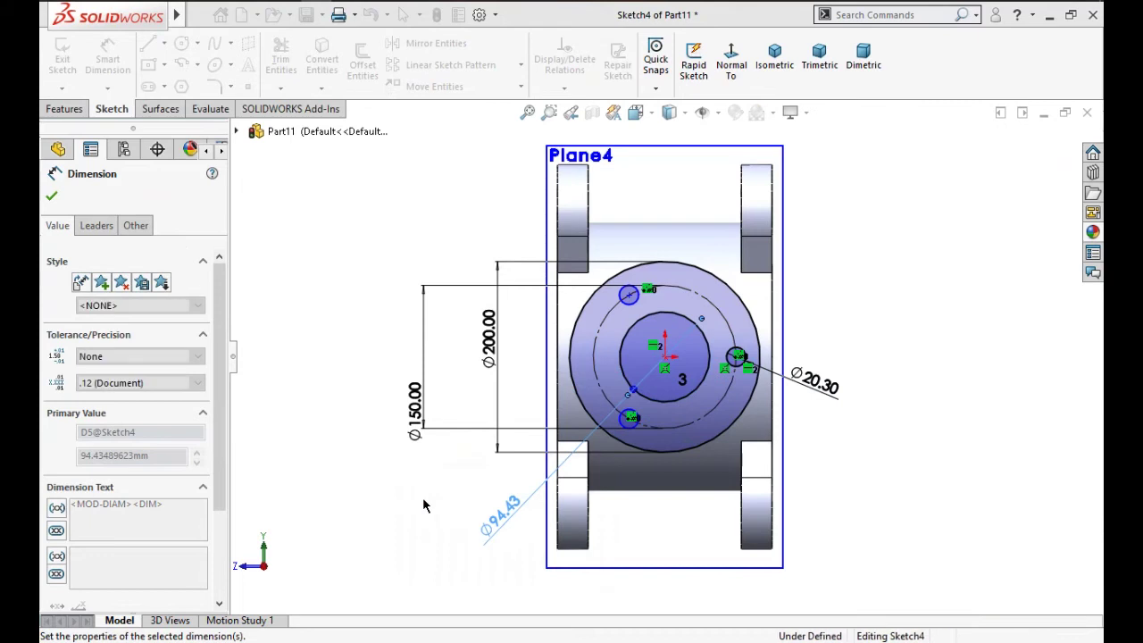
click(951, 249)
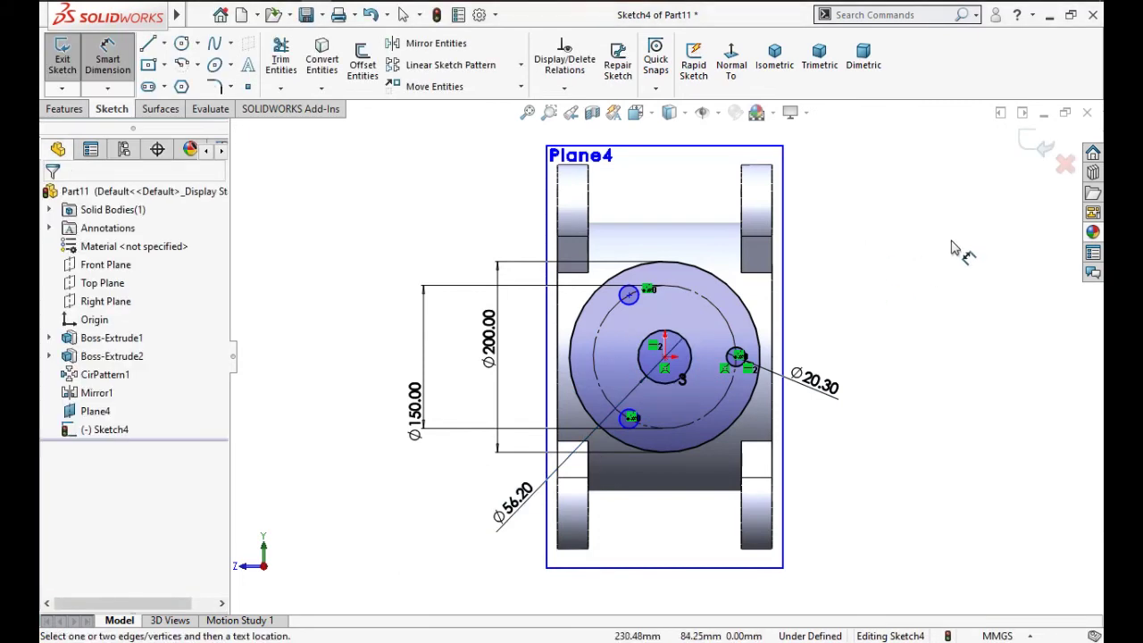
click(1034, 148)
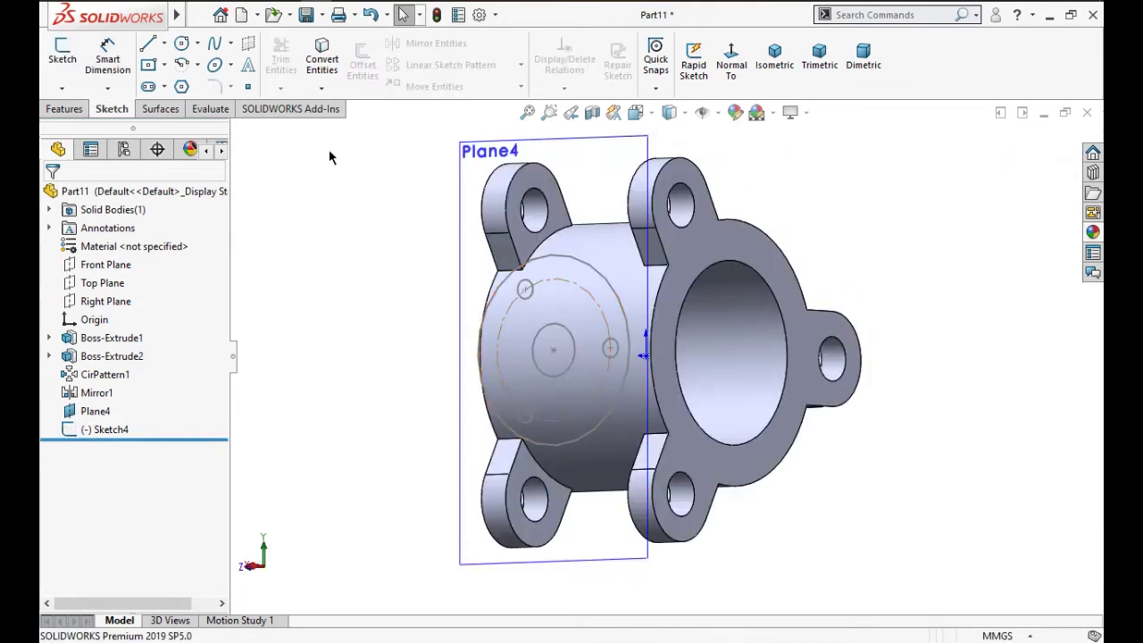
Extrude the Ø200 circle from Plane4 as a boss, Up To Surface at the tube's face.
click(55, 107)
click(69, 58)
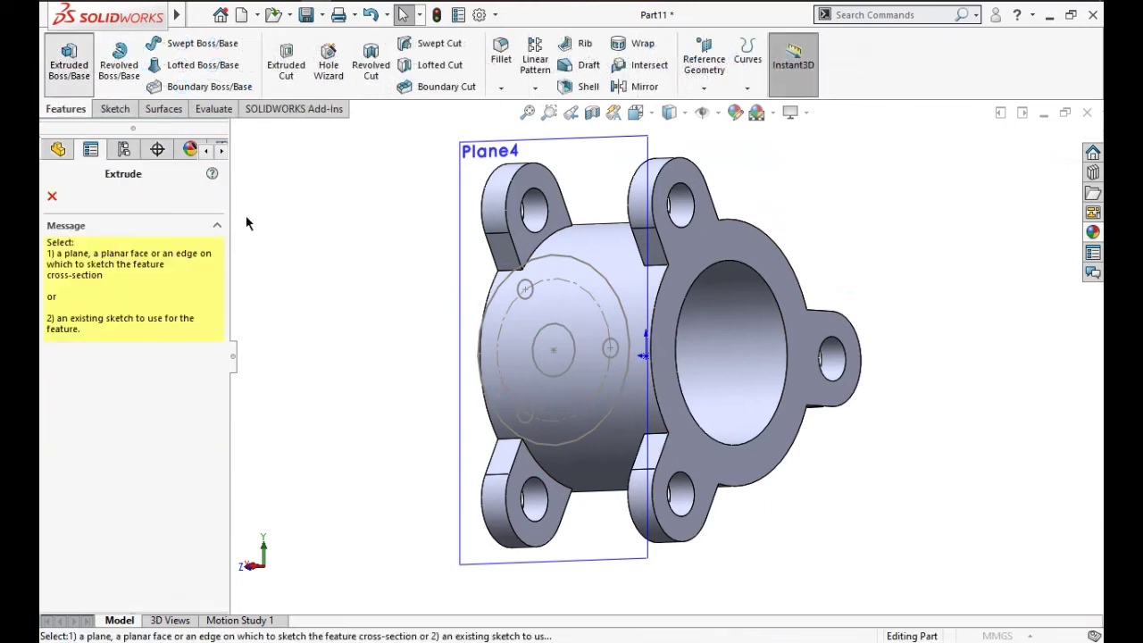
click(577, 439)
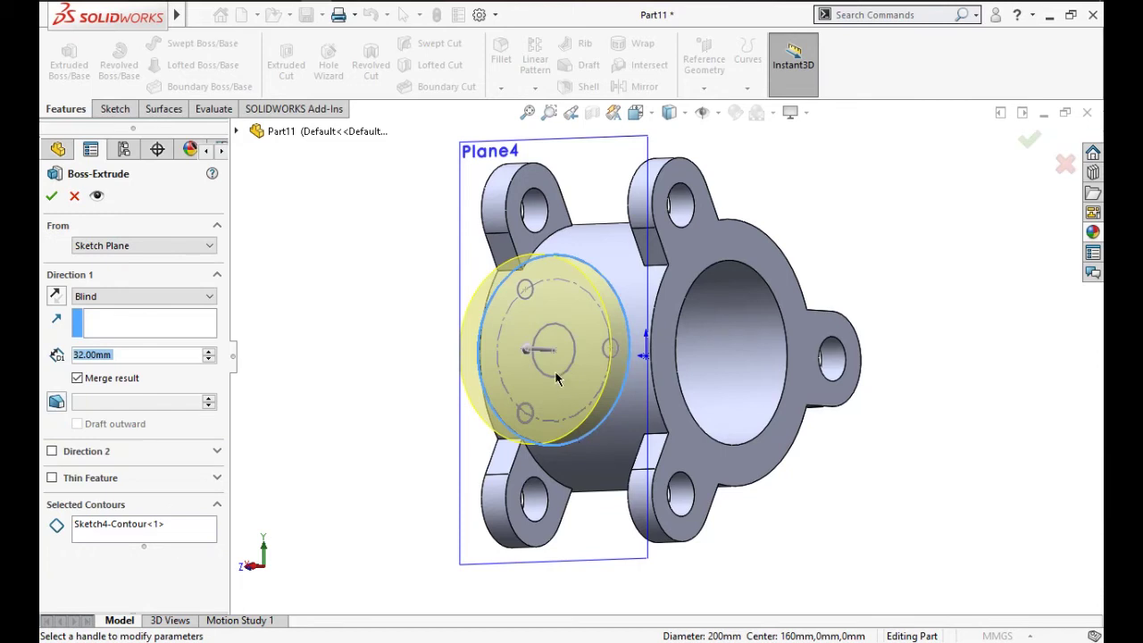
middle_drag(556, 378, 532, 344)
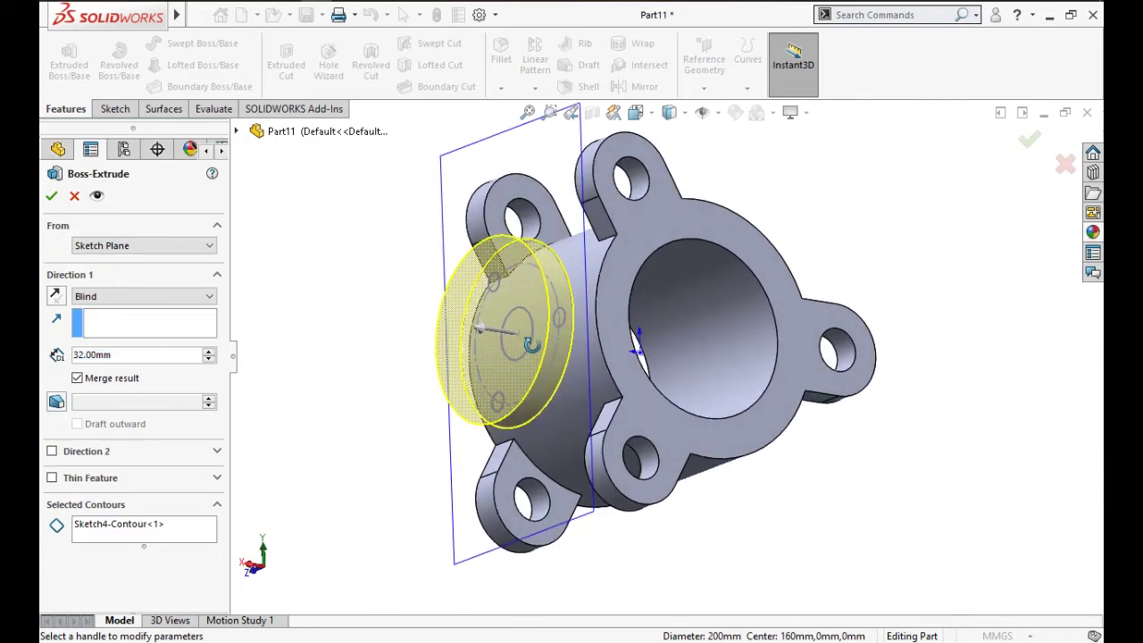
click(120, 302)
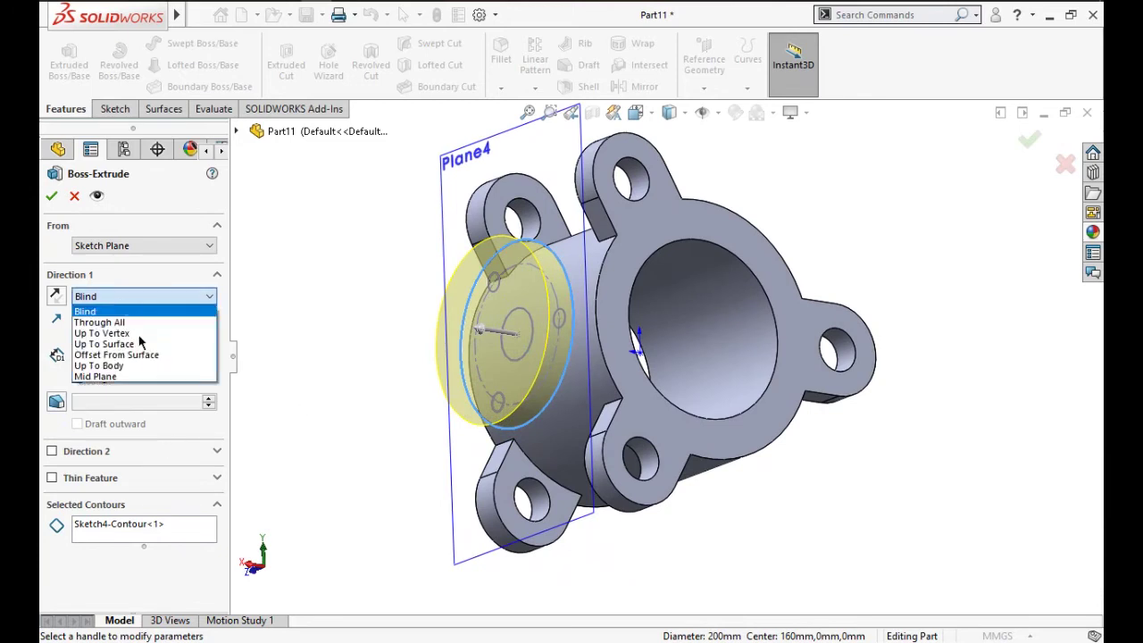
click(143, 348)
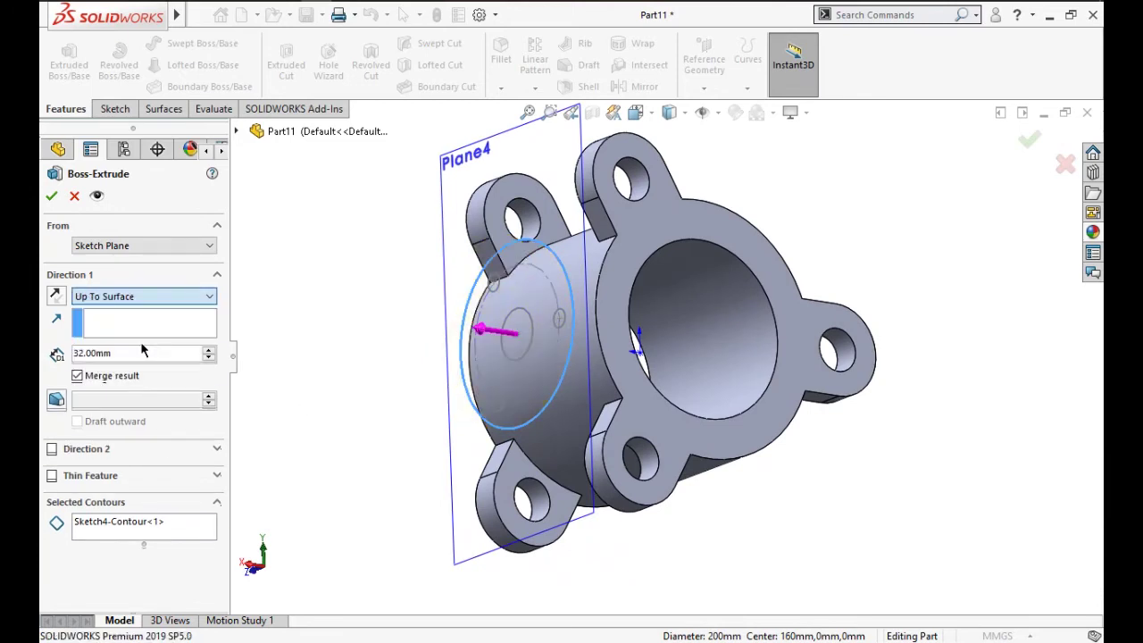
click(580, 401)
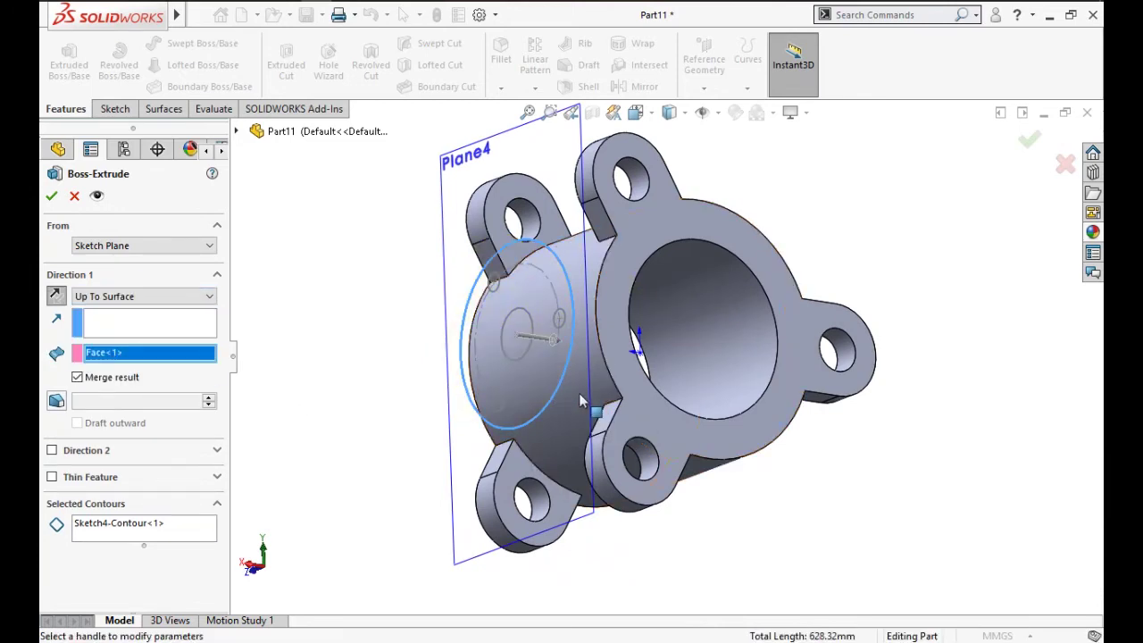
click(51, 196)
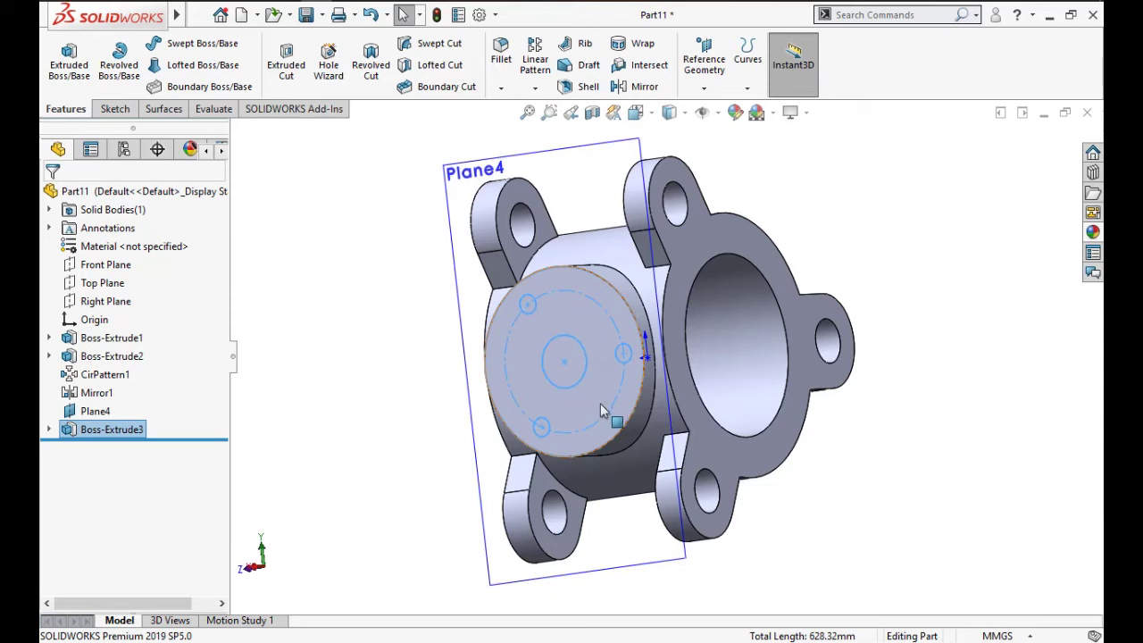
Start an extruded cut, cancel it, and locate Sketch4 under the new boss feature.
middle_drag(601, 411, 585, 398)
middle_drag(527, 353, 470, 301)
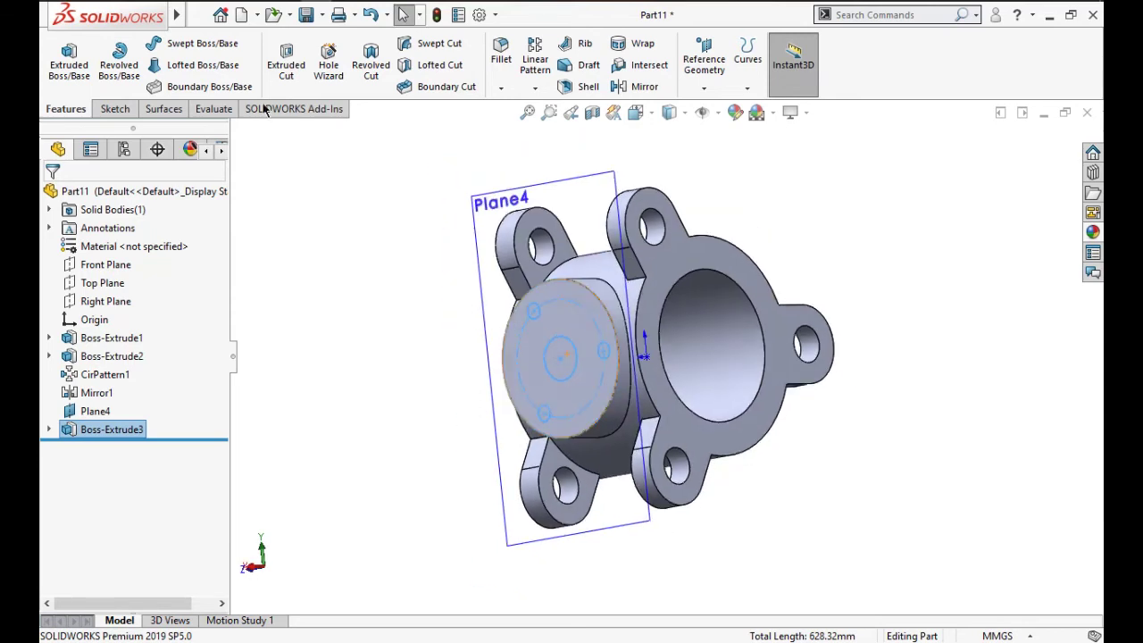
click(286, 71)
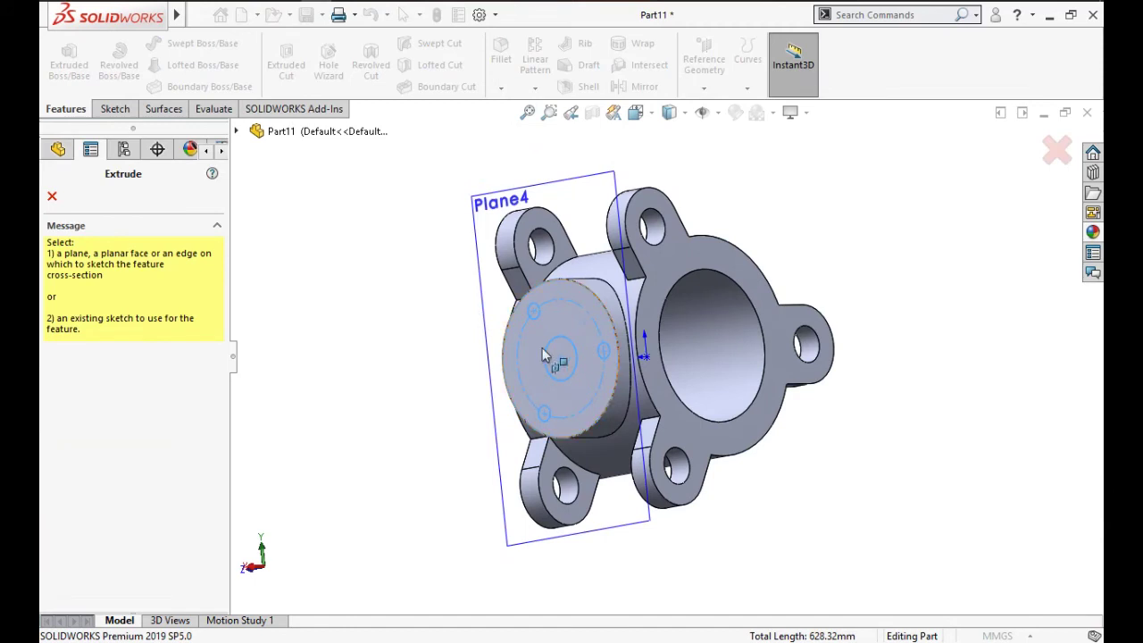
scroll(589, 364, down, 1)
scroll(589, 365, down, 2)
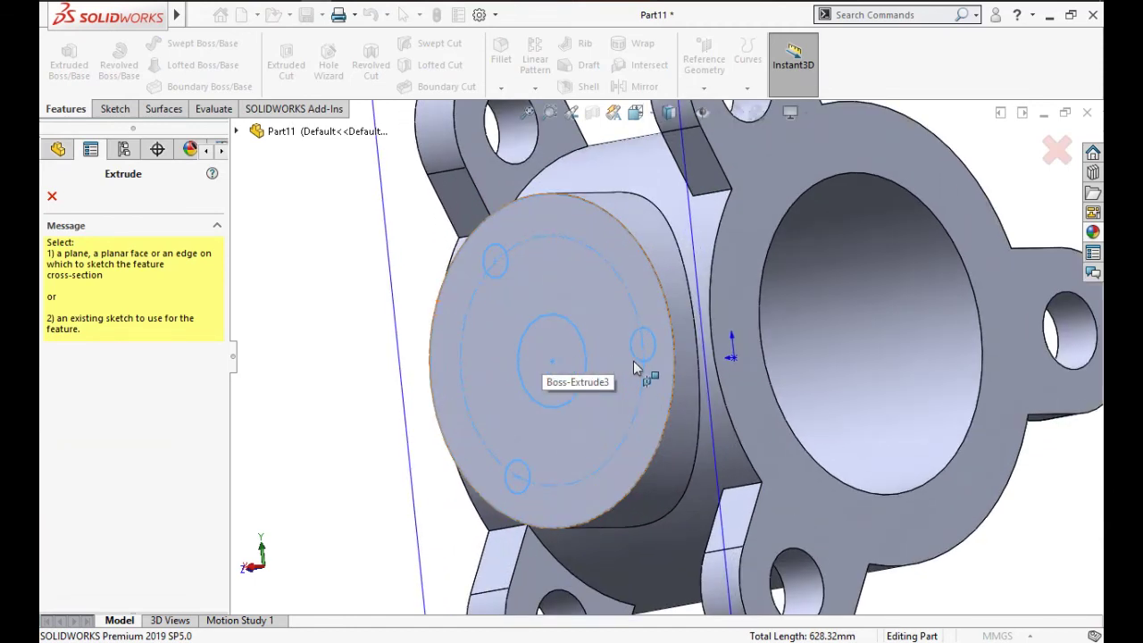
click(650, 365)
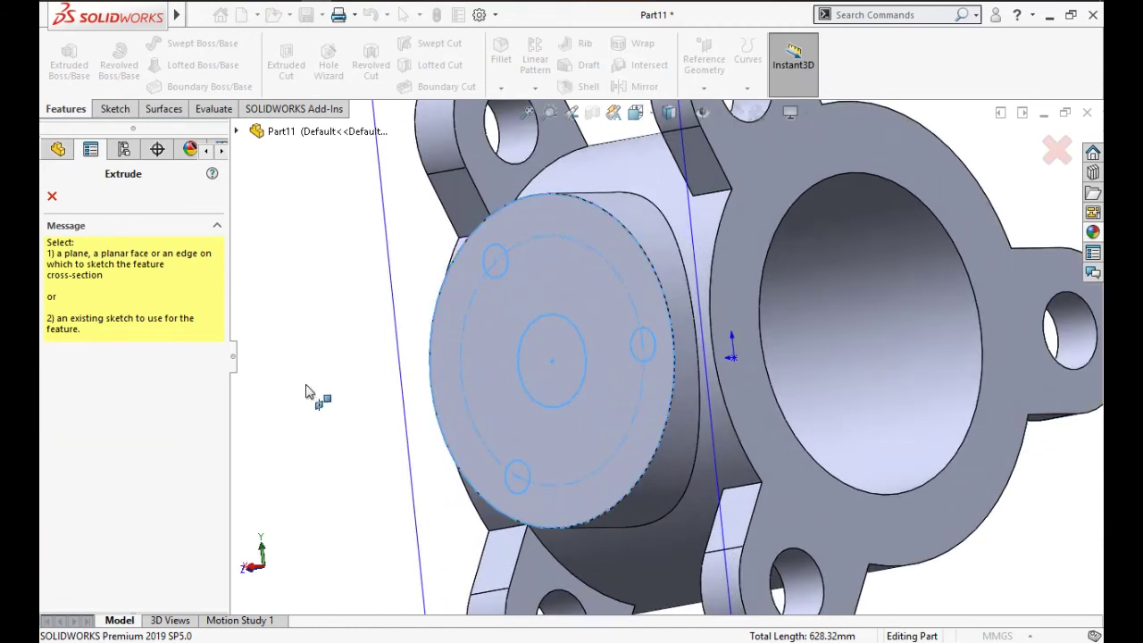
click(50, 196)
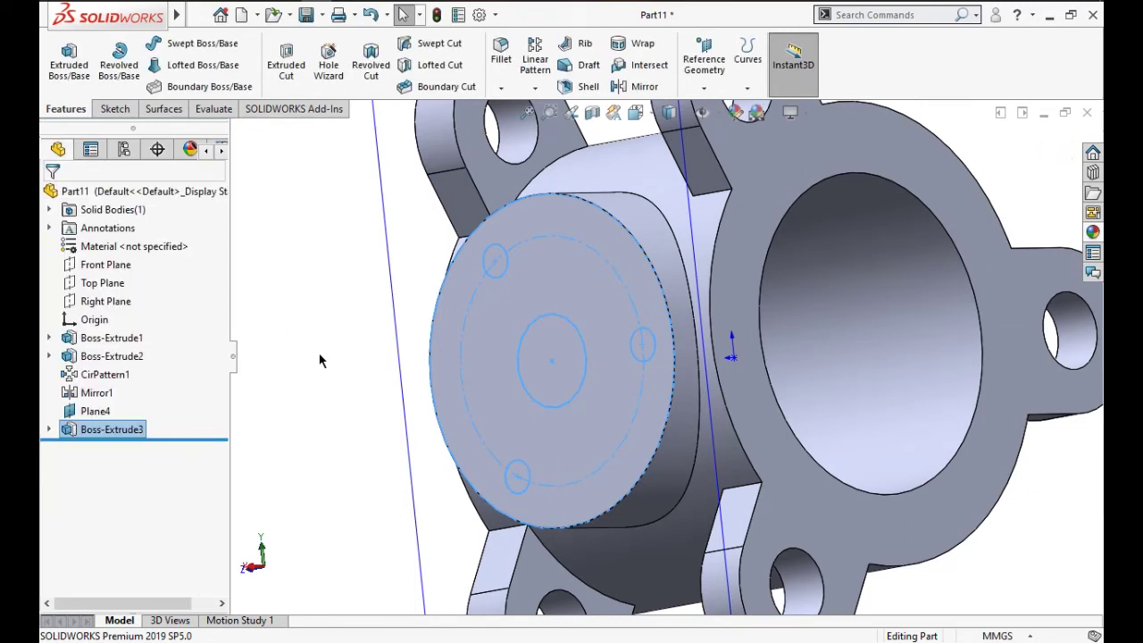
click(49, 429)
click(121, 448)
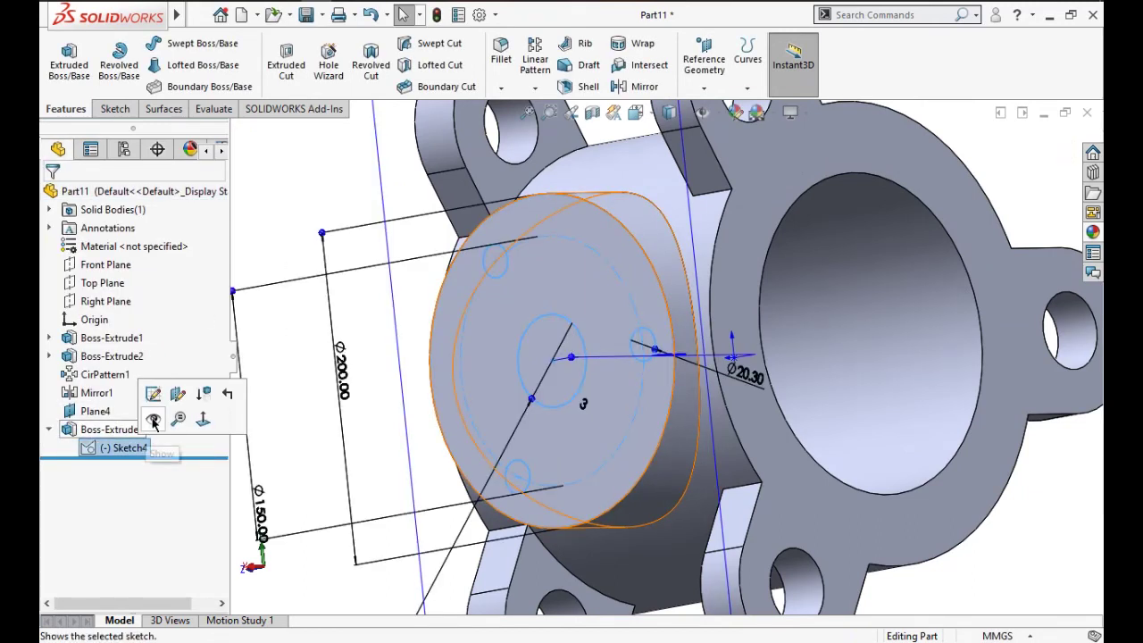
click(307, 420)
Extrude-cut the upper, right and bottom small circles 15 mm deep.
click(285, 63)
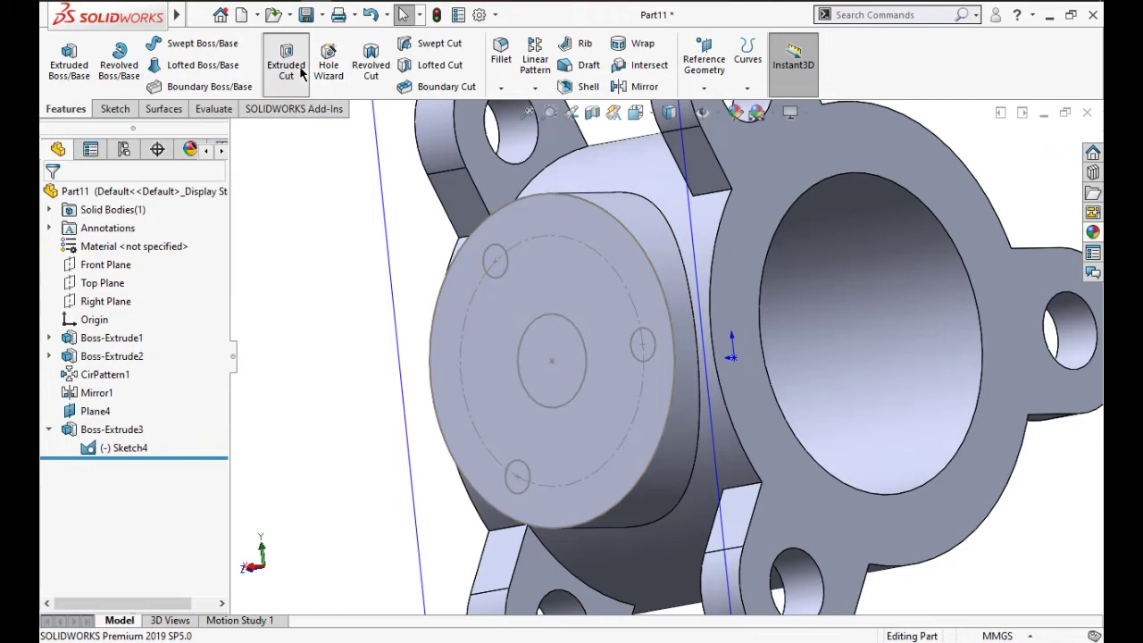
click(496, 279)
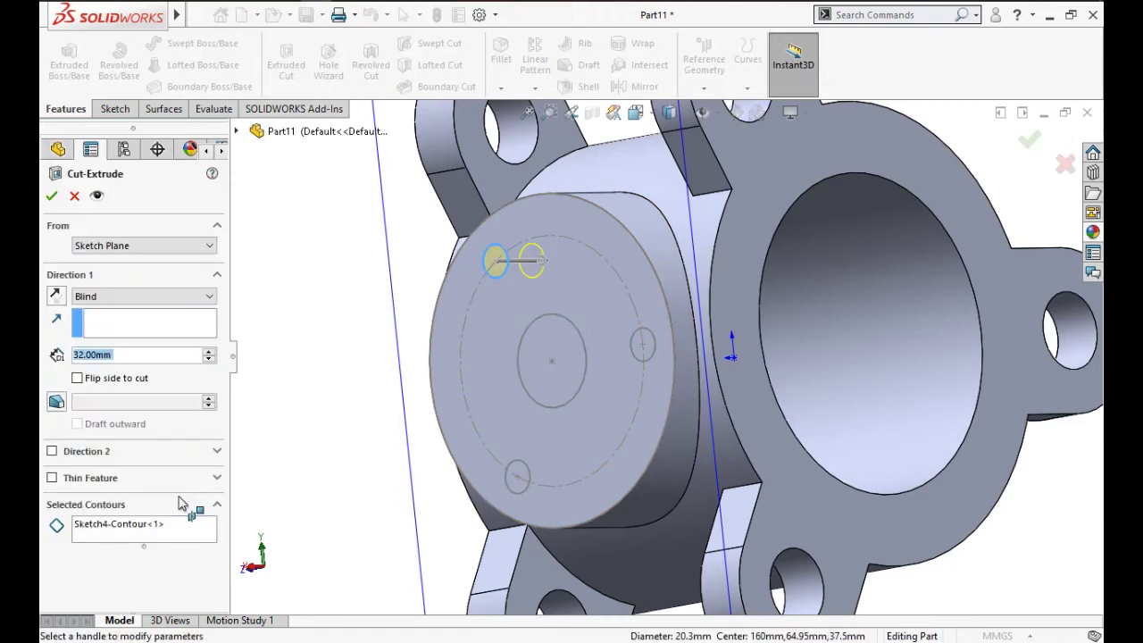
click(197, 526)
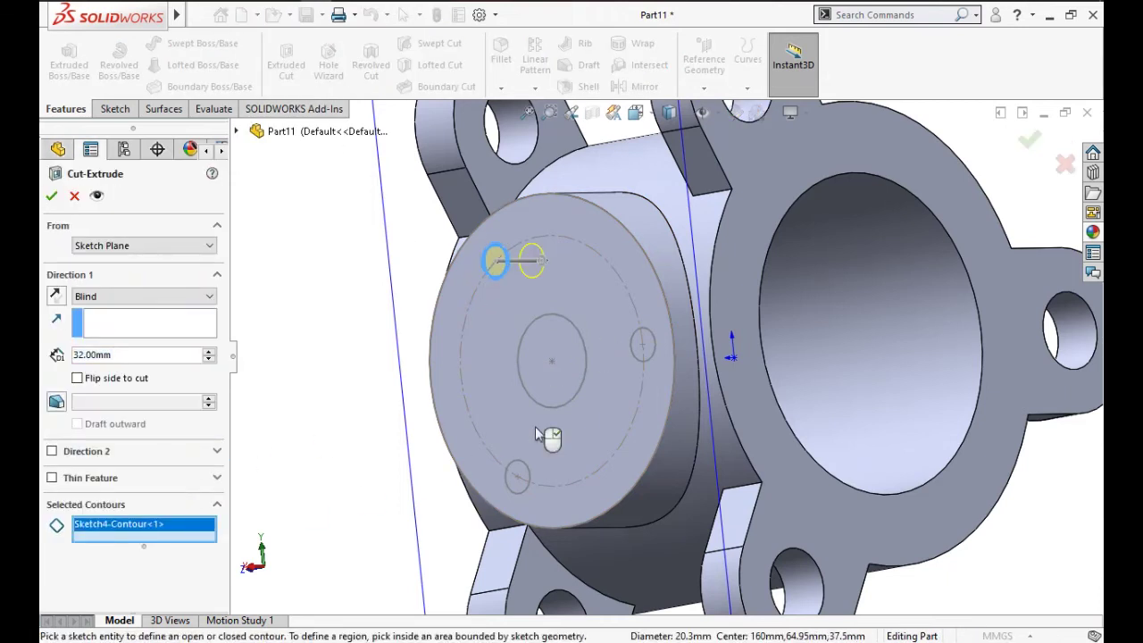
click(643, 344)
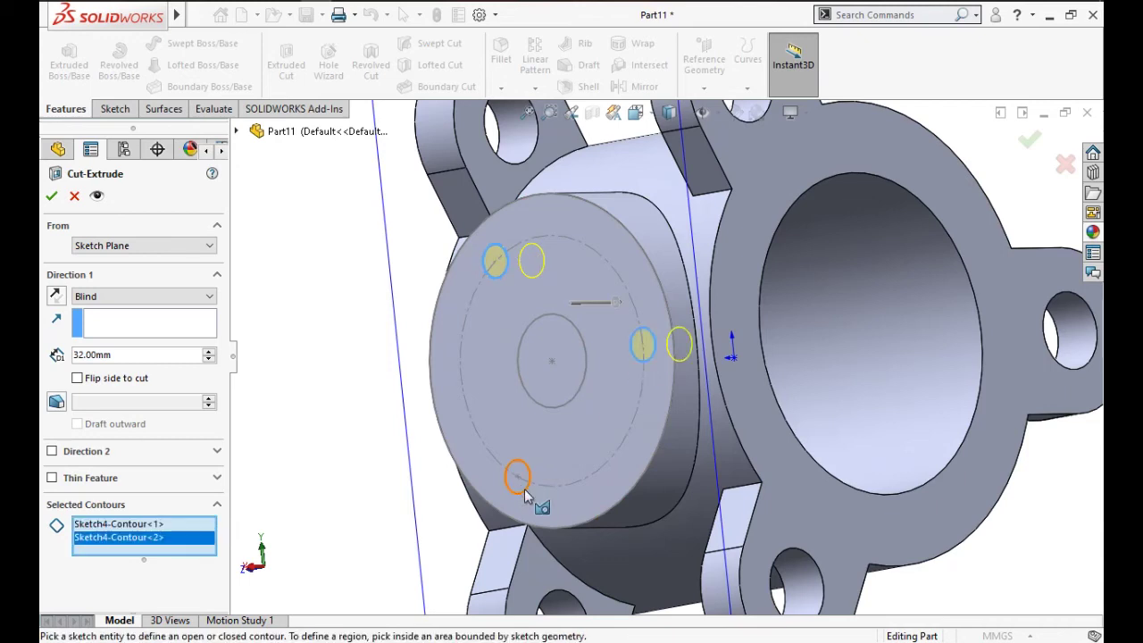
click(518, 479)
double_click(98, 354)
text(15)
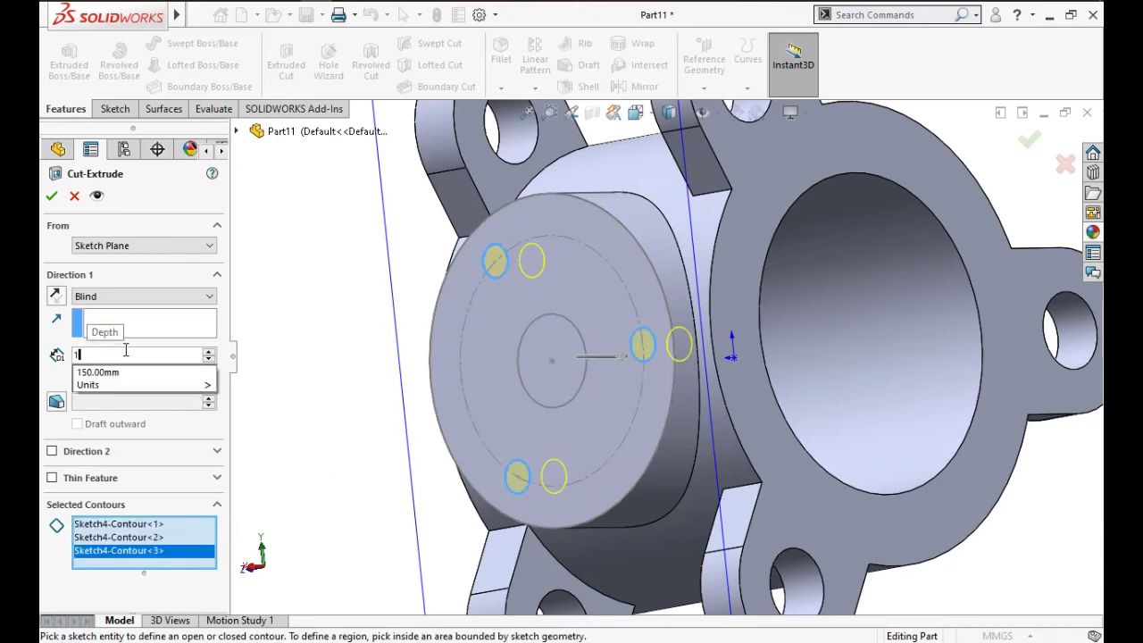
key(Return)
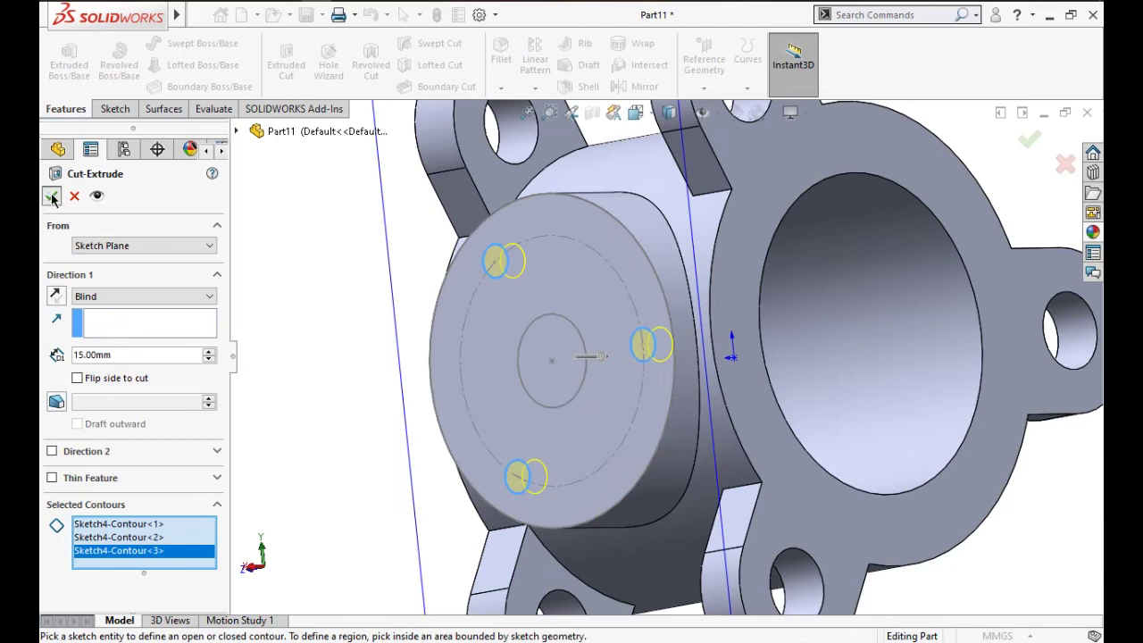
click(52, 198)
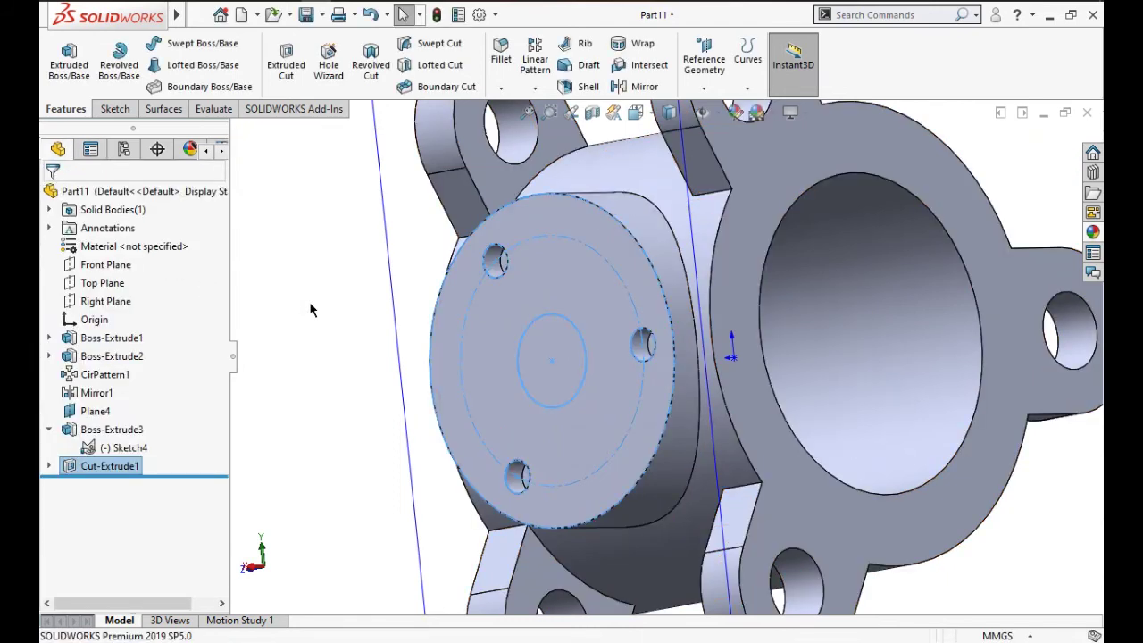
Start a new sketch on the side boss face, viewed face-on.
key(f)
middle_drag(341, 328, 365, 339)
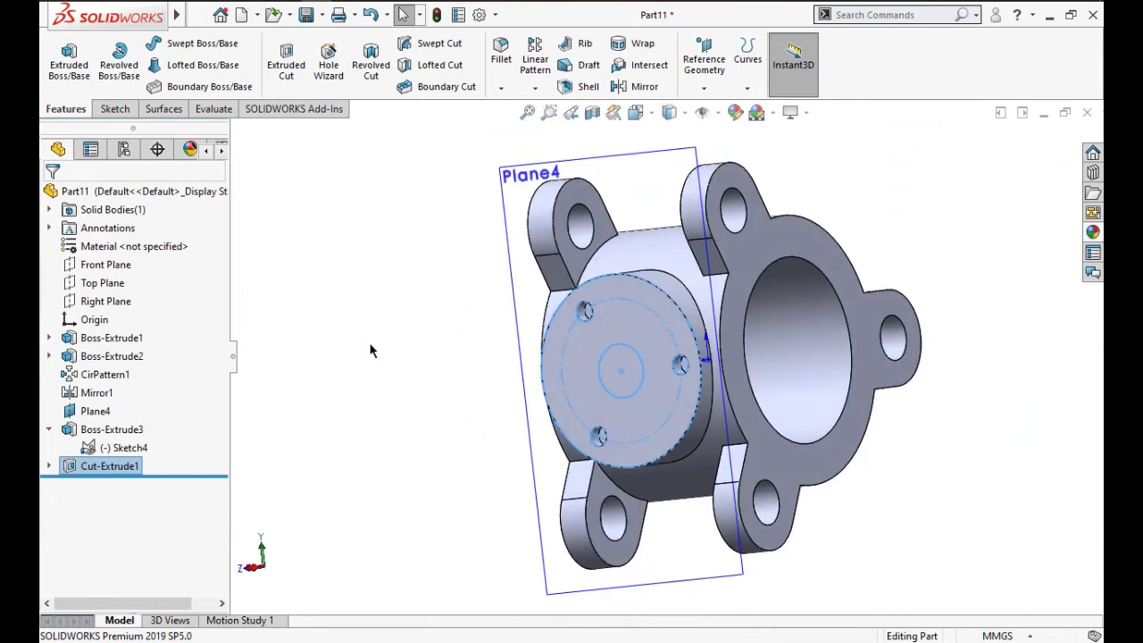
click(580, 367)
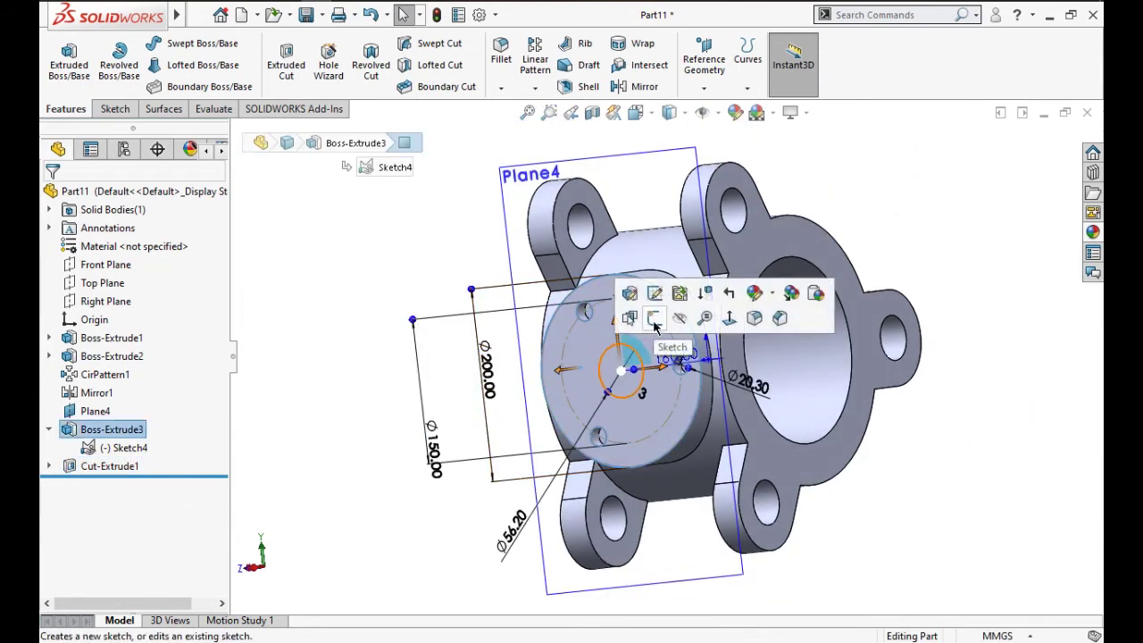
click(655, 323)
click(731, 57)
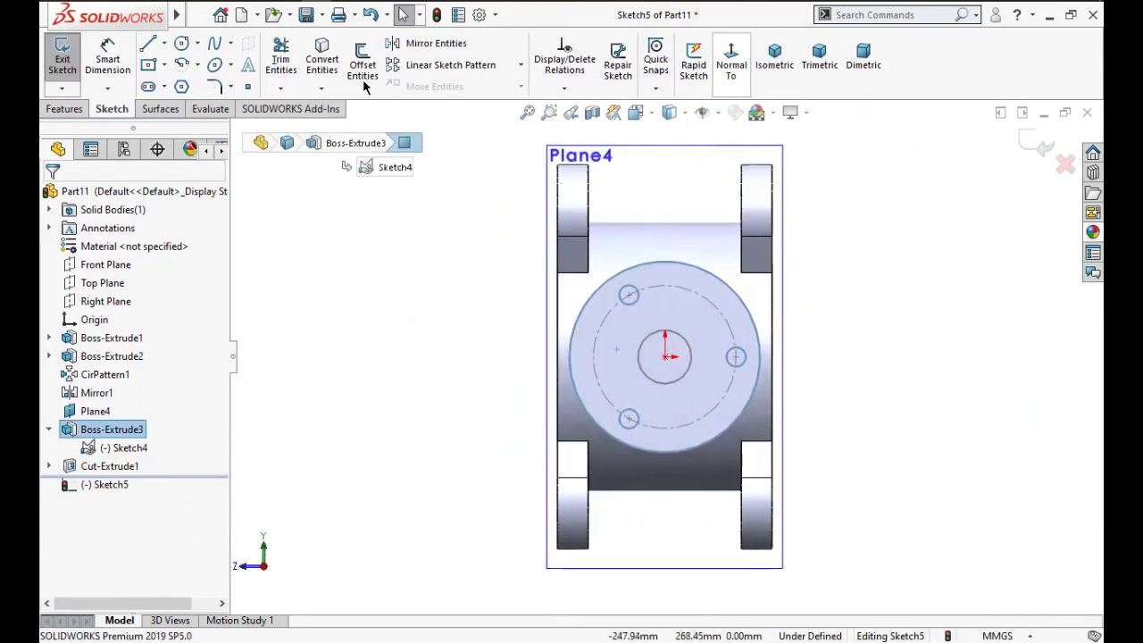
Draw an origin-centred circle, dimension it Ø100 mm, and exit the sketch.
click(181, 43)
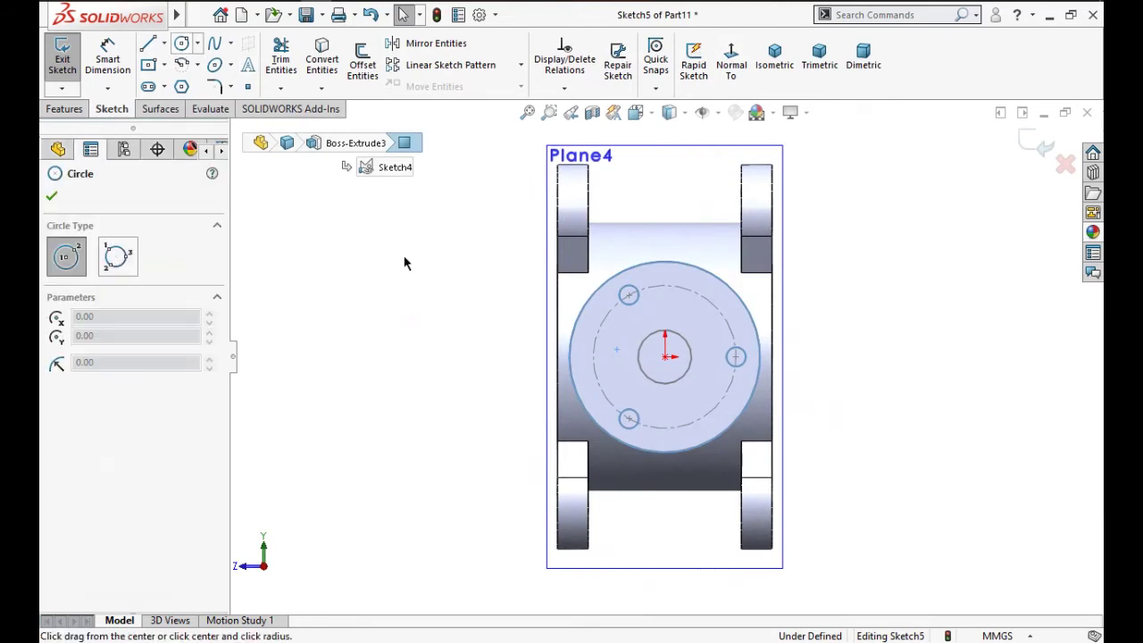
click(665, 357)
click(682, 404)
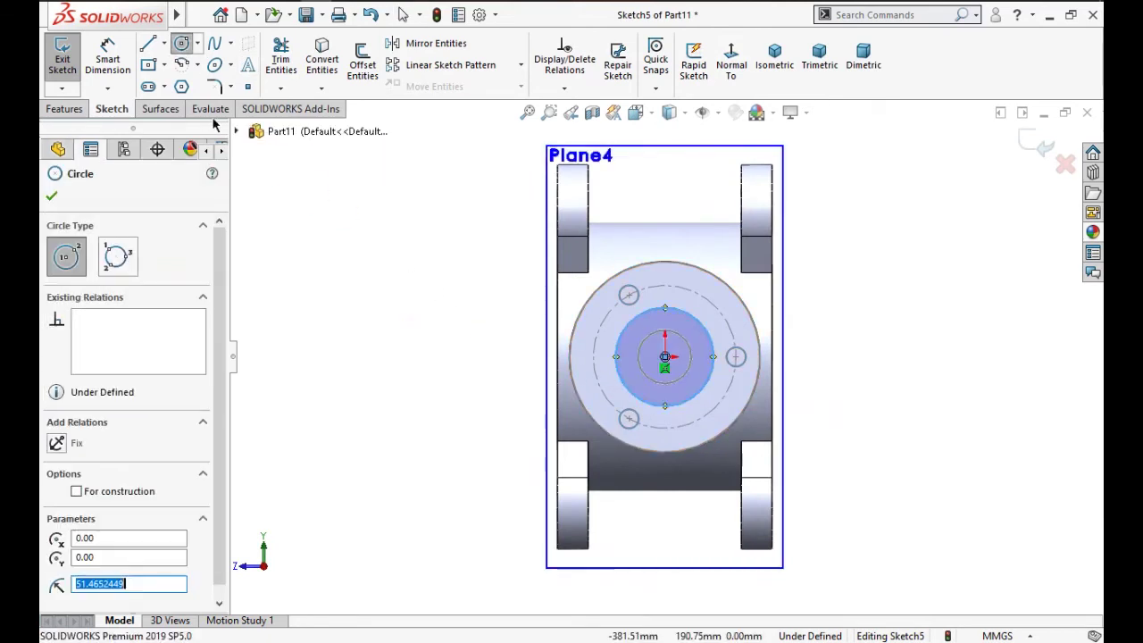
click(108, 59)
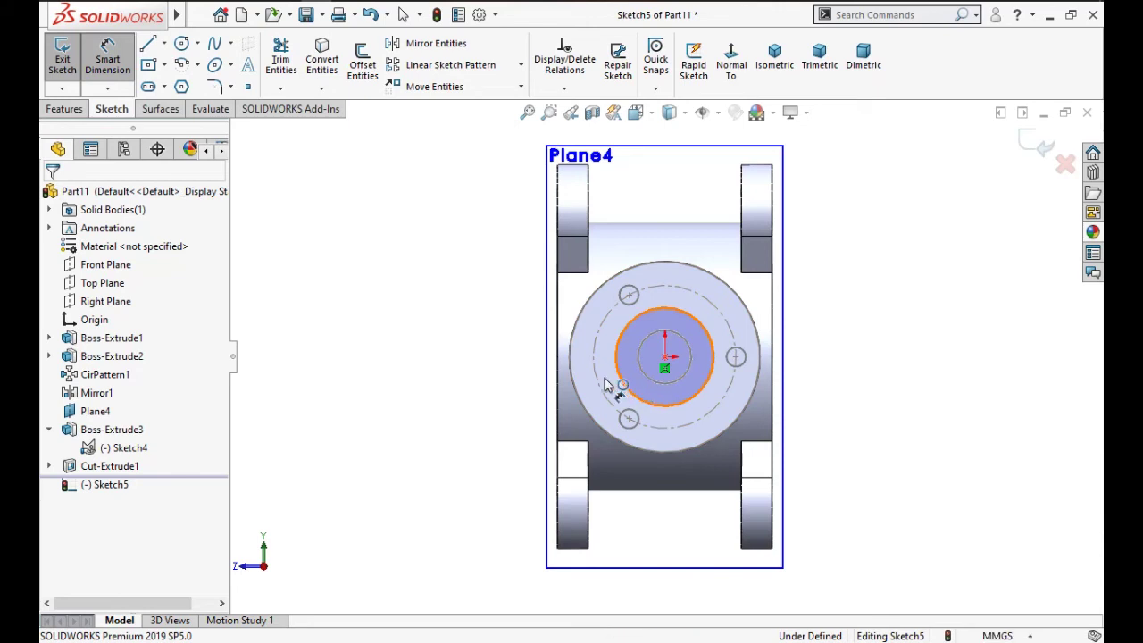
click(604, 384)
click(493, 359)
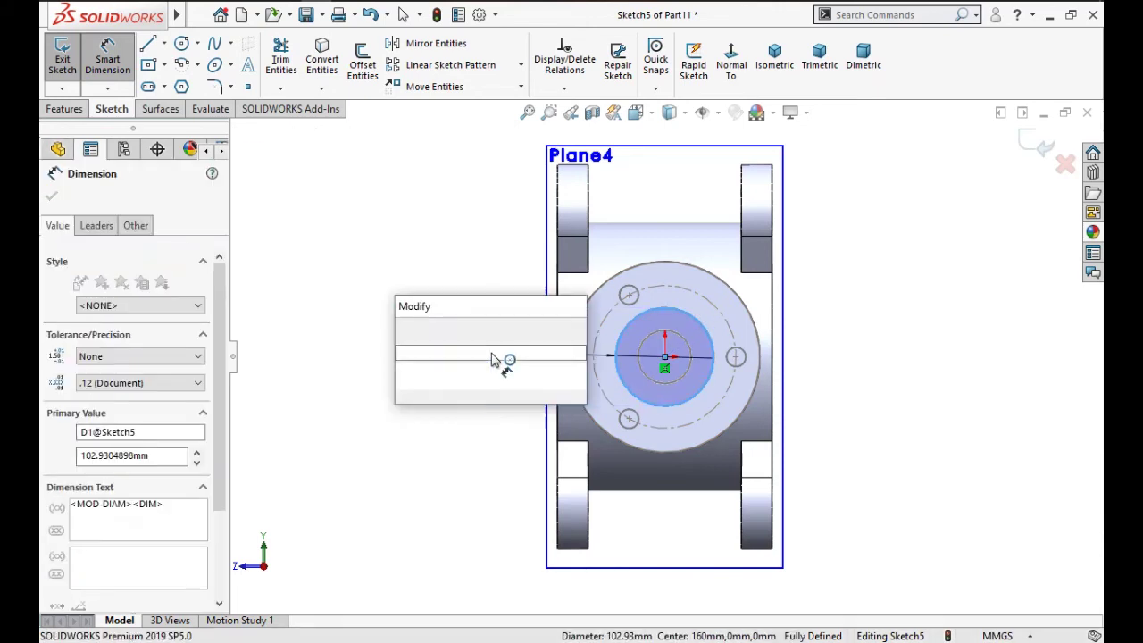
click(404, 330)
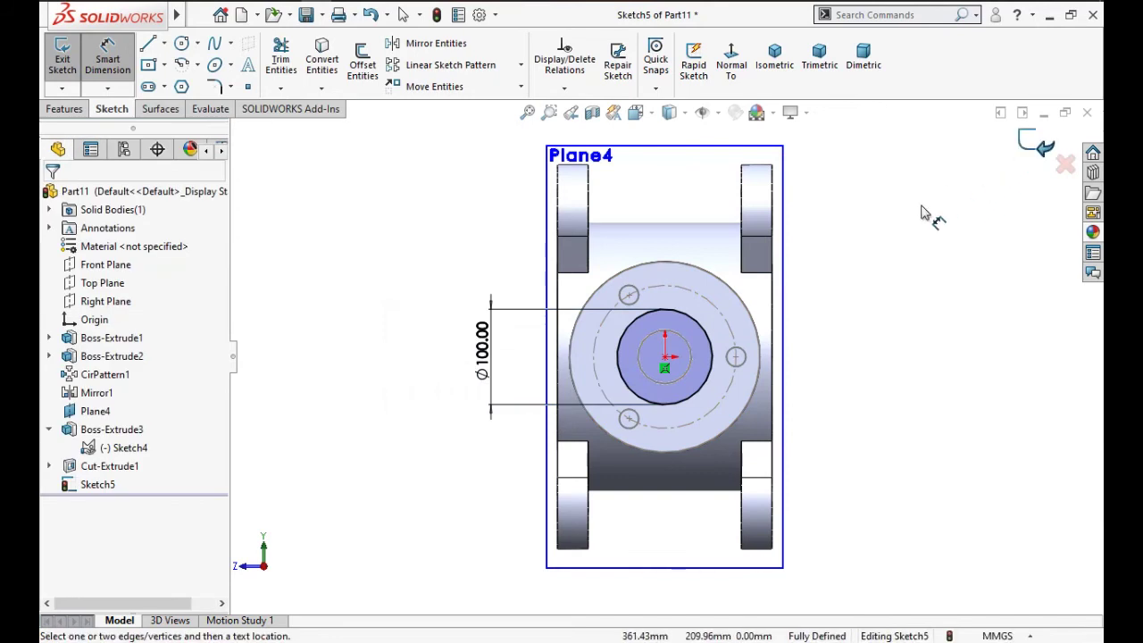
key(ctrl+b)
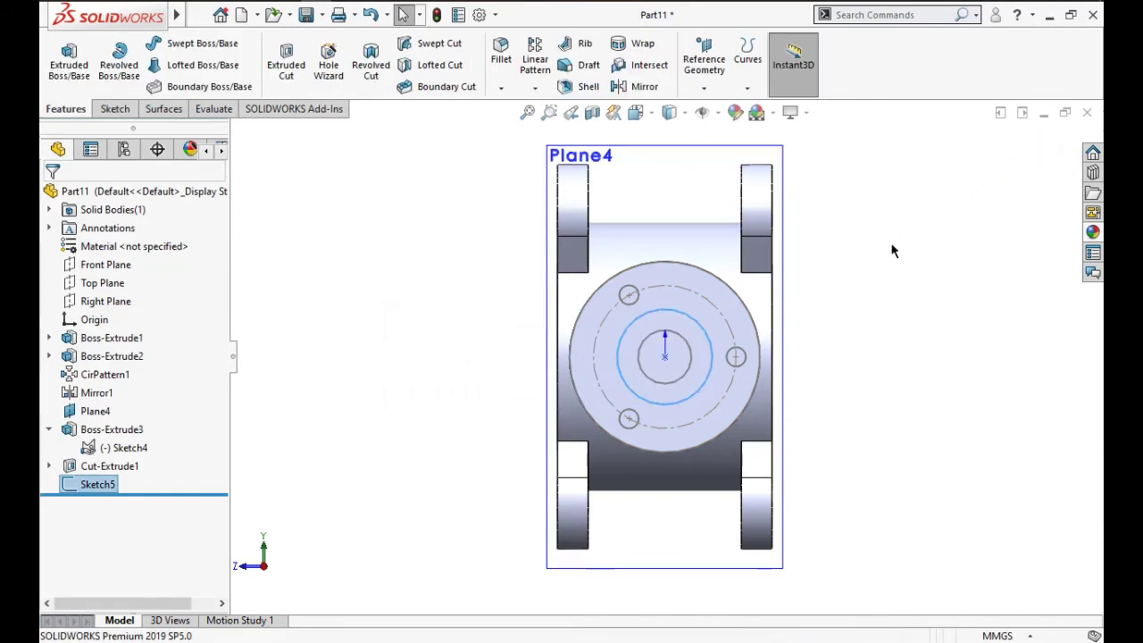
Extrude-cut the Ø100 Sketch5 circle 25 mm deep into the side boss face.
click(286, 60)
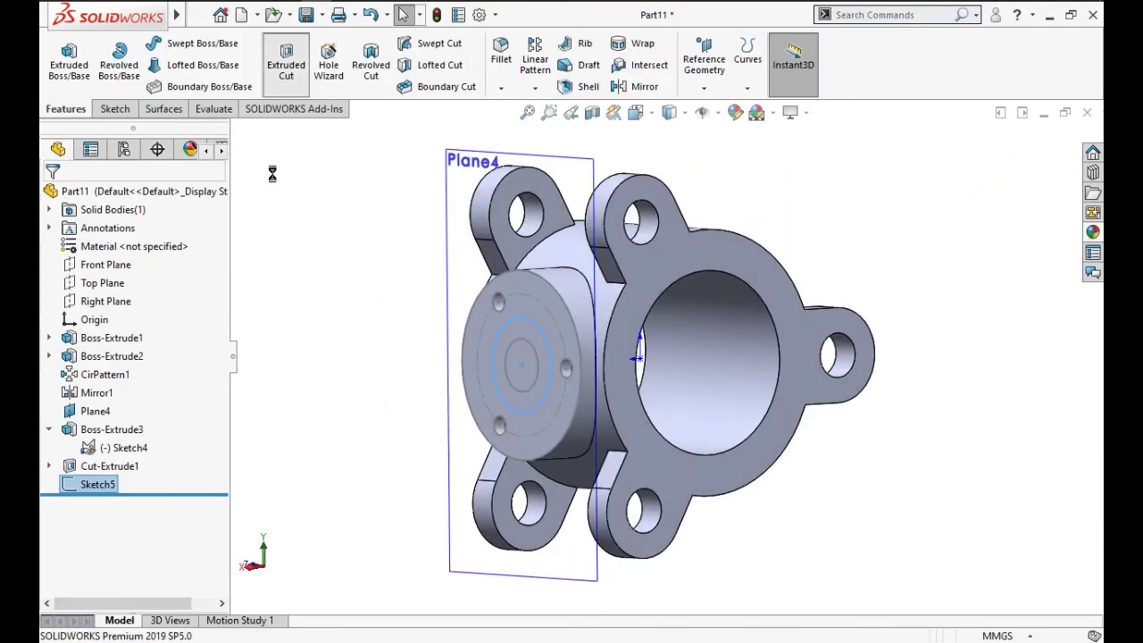
text(2)
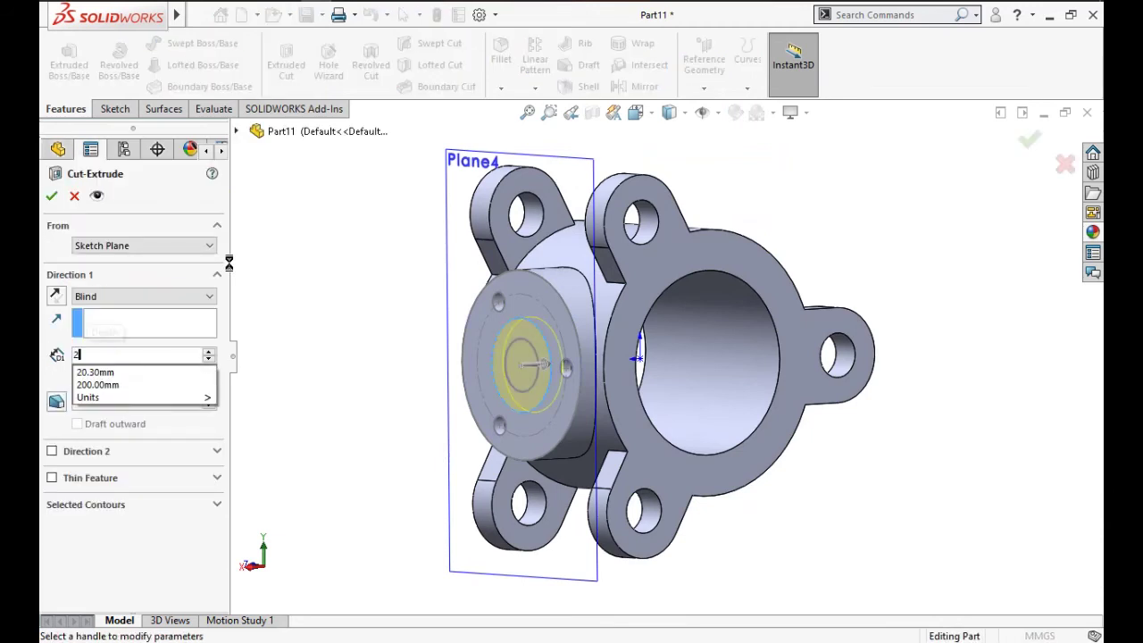
text(5)
key(Return)
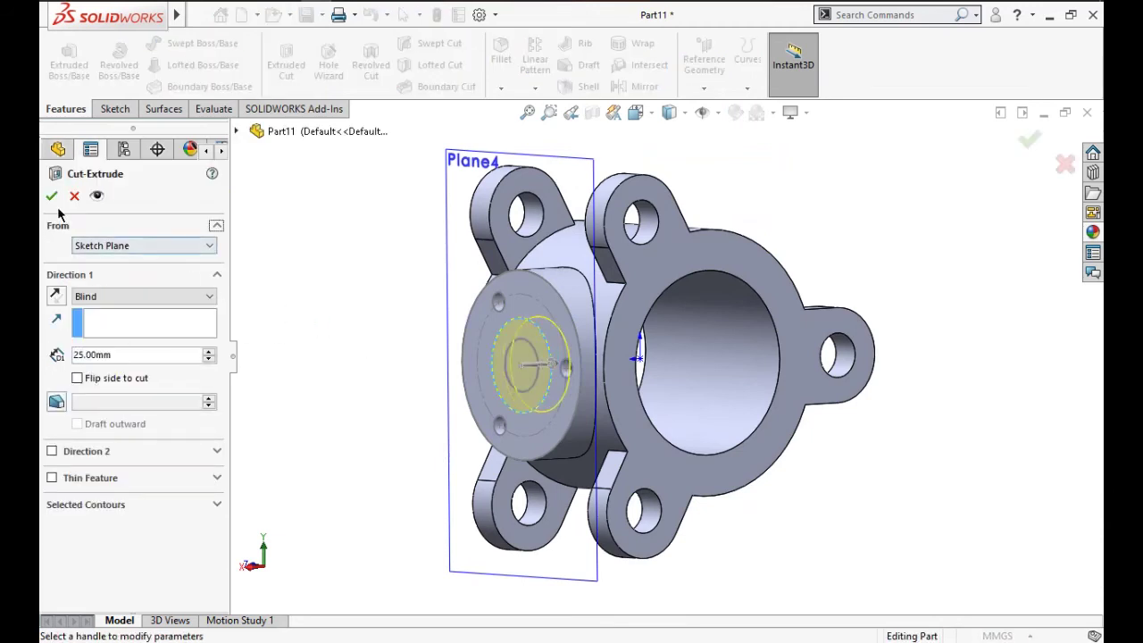
click(51, 196)
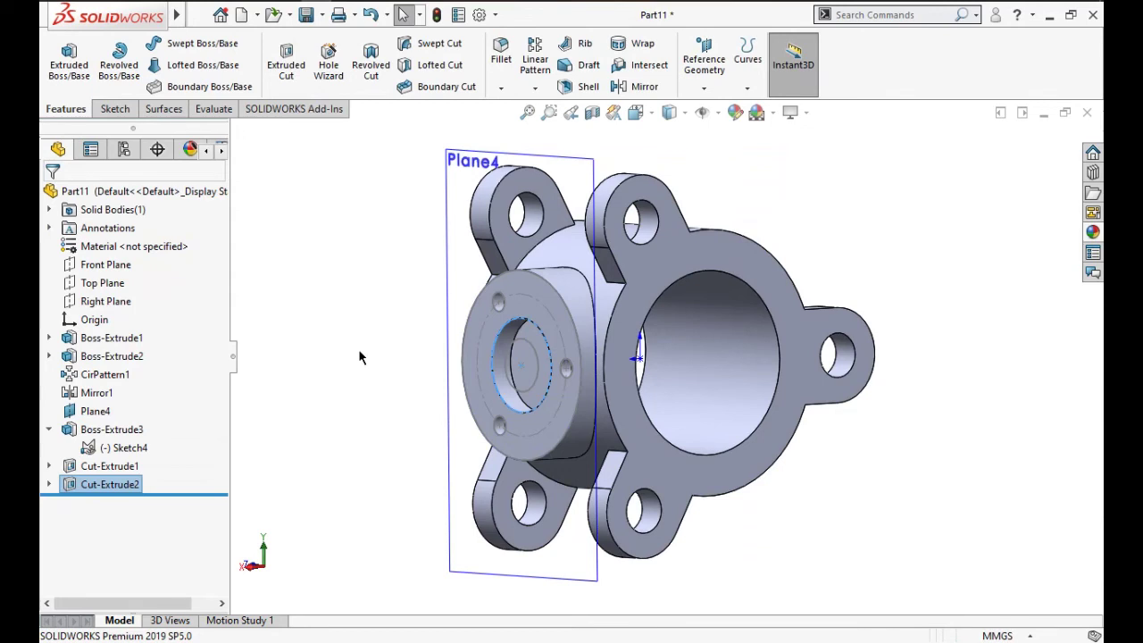
click(351, 380)
mouse_move(370, 401)
middle_down()
mouse_move(296, 324)
mouse_move(378, 398)
mouse_move(365, 388)
middle_up()
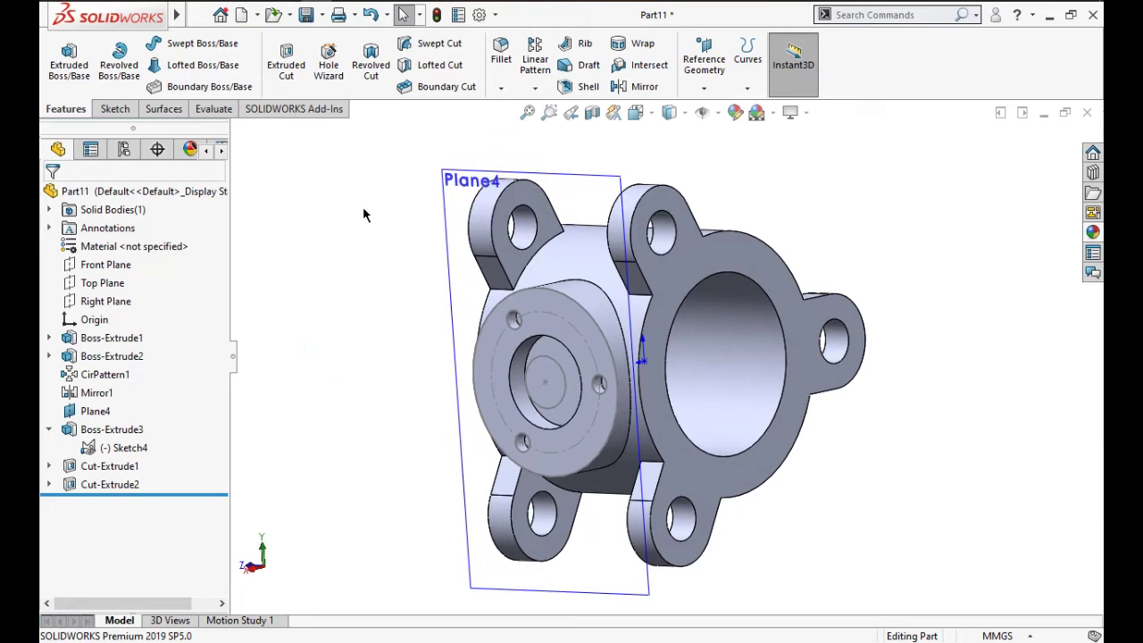
mouse_move(399, 287)
middle_down()
mouse_move(372, 262)
mouse_move(569, 381)
middle_up()
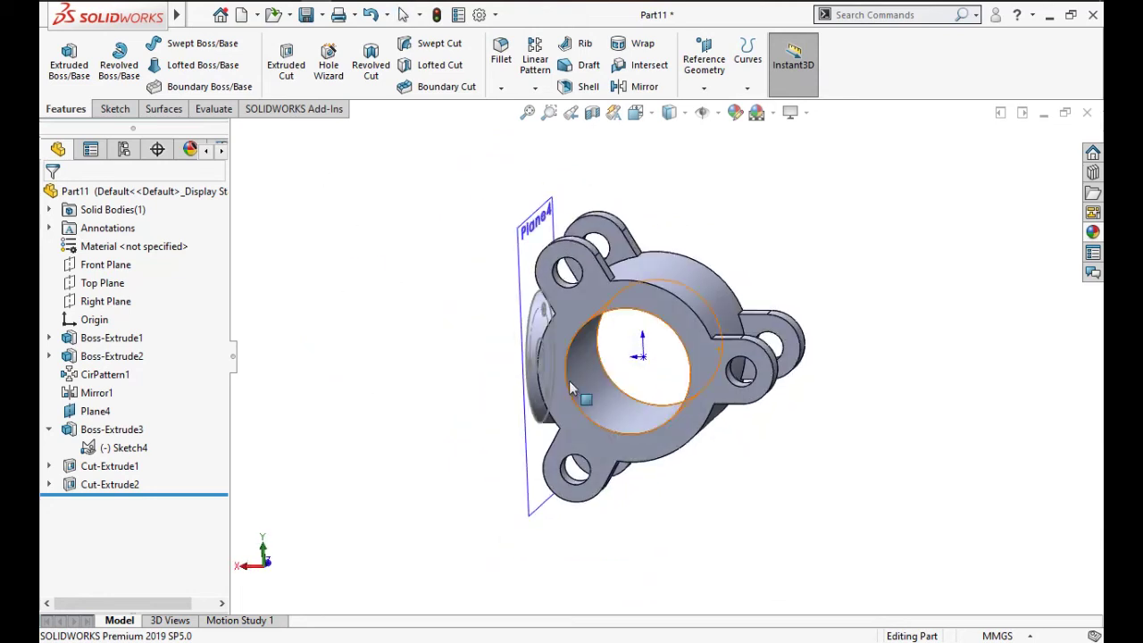
Create Plane5 offset 175 mm from the Right Plane, flipped to the far side of the part.
click(103, 305)
click(705, 67)
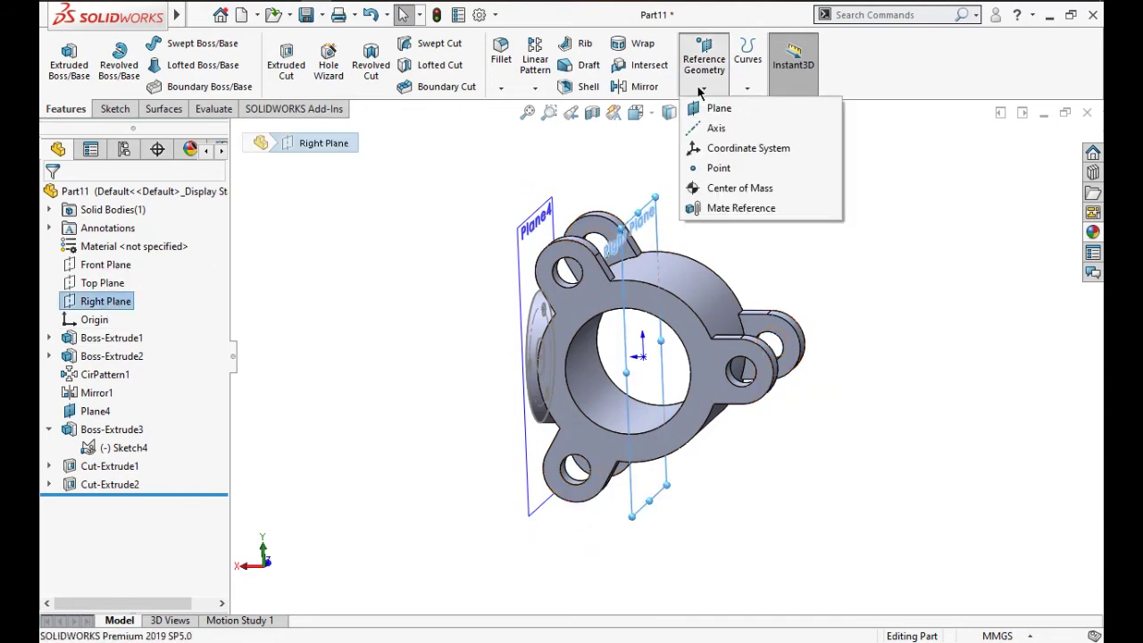
click(714, 109)
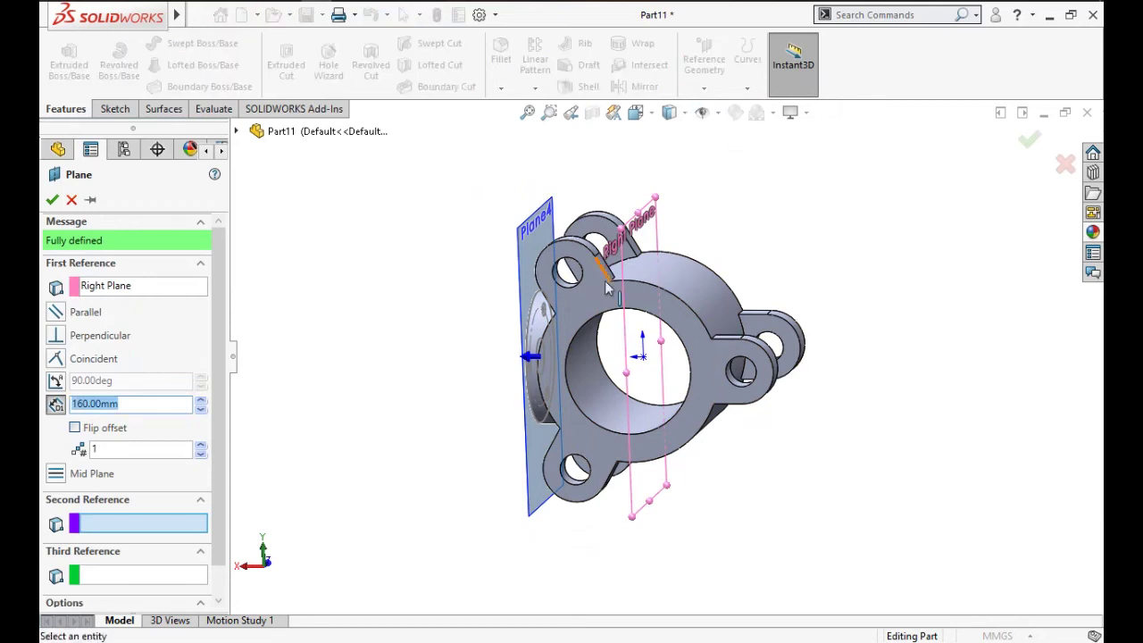
click(135, 409)
double_click(134, 404)
text(17)
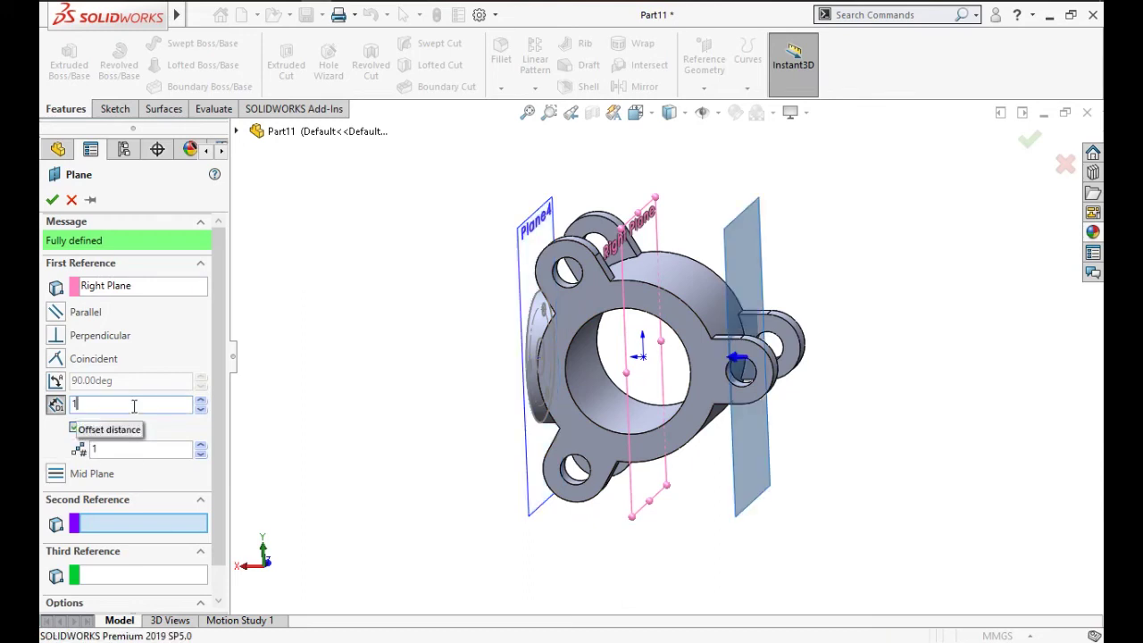
text(5)
key(Return)
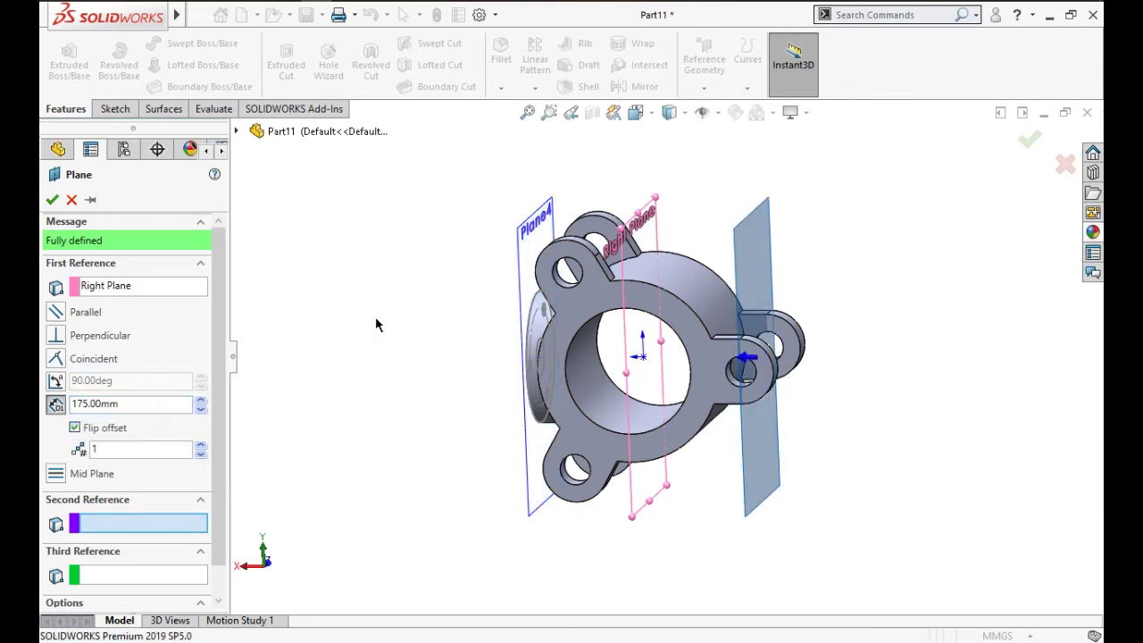
middle_drag(438, 314, 178, 285)
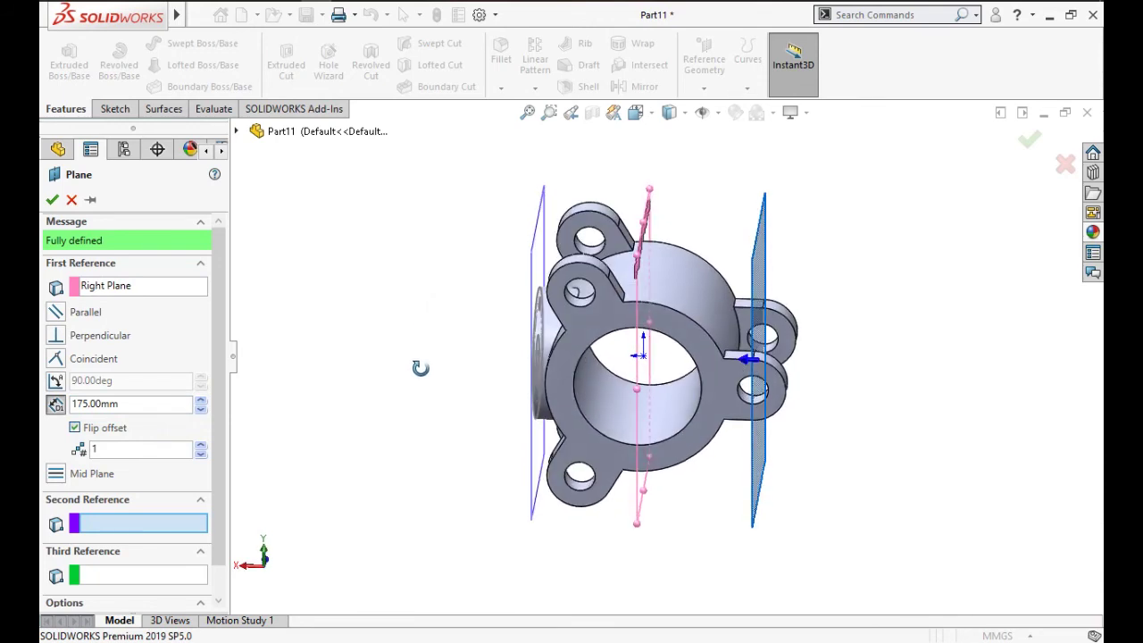
click(53, 200)
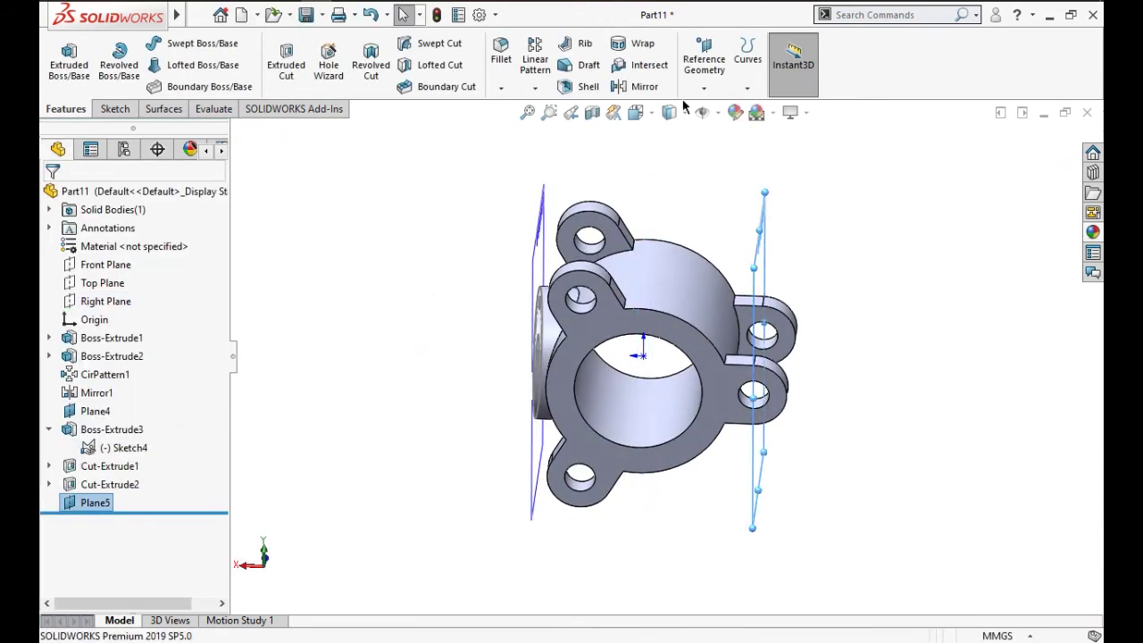
Start a sketch on Plane5 and draw a circle centred on the origin.
click(114, 110)
click(66, 47)
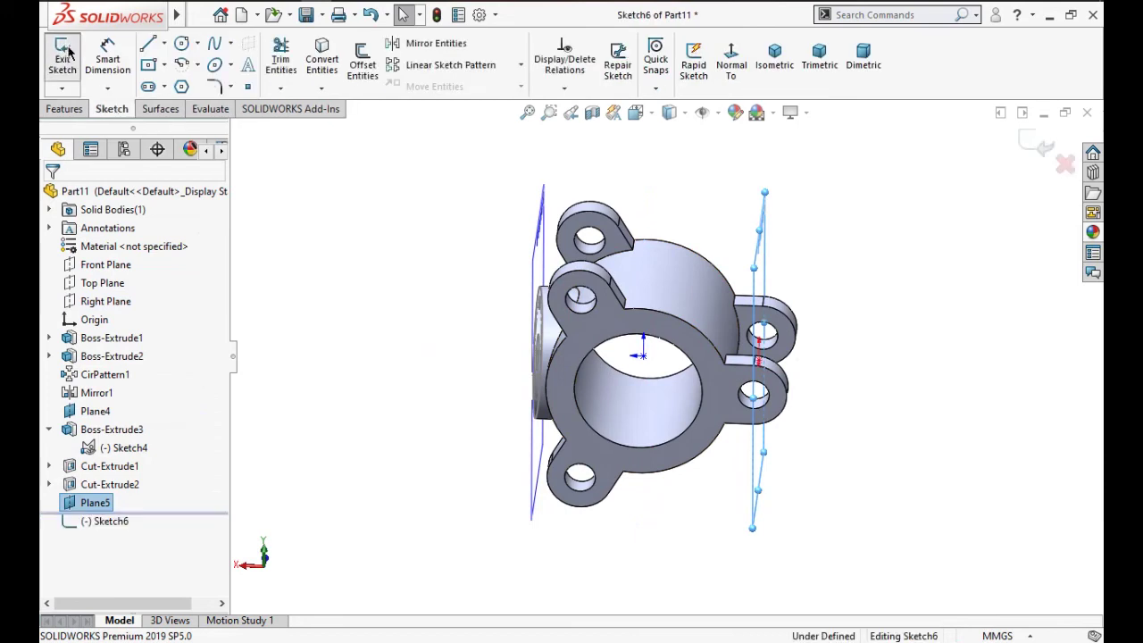
middle_drag(599, 418, 497, 368)
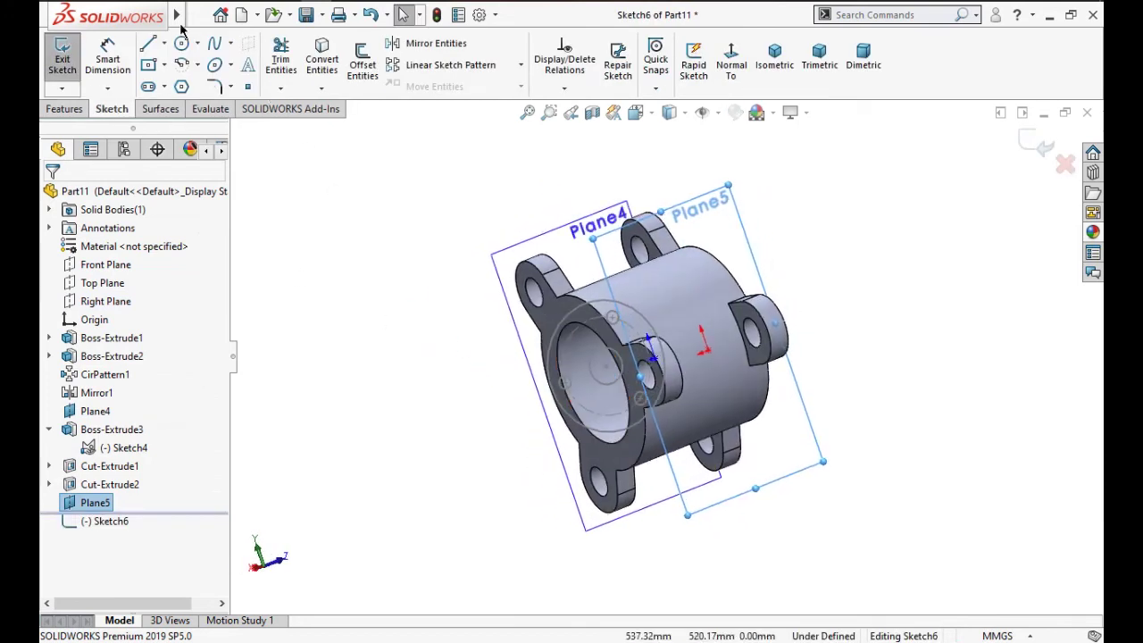
click(183, 44)
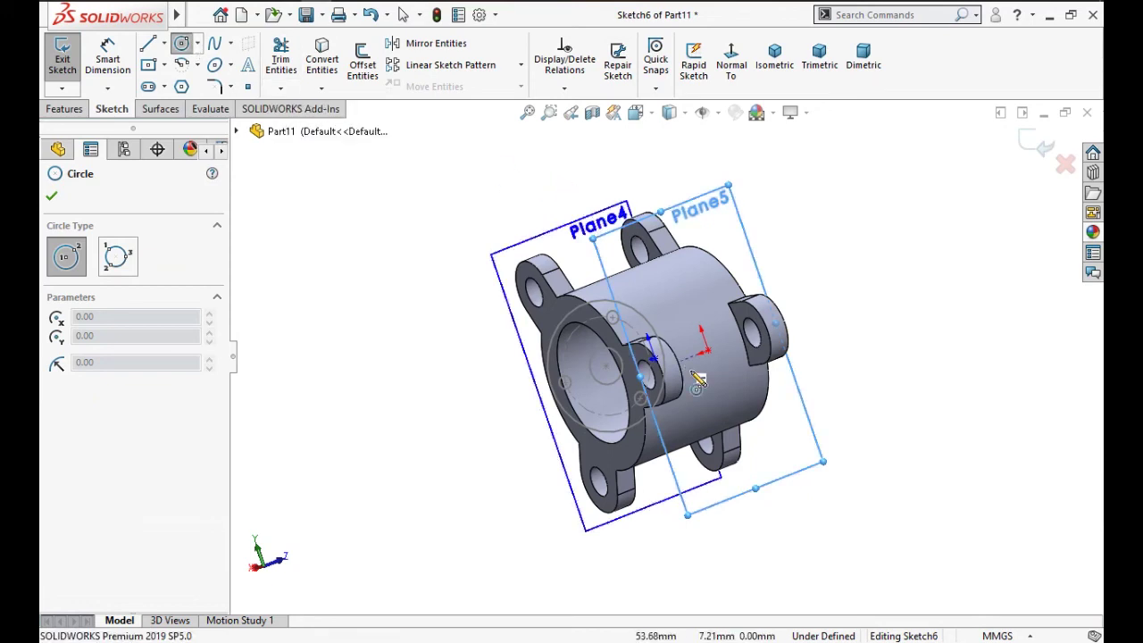
click(707, 352)
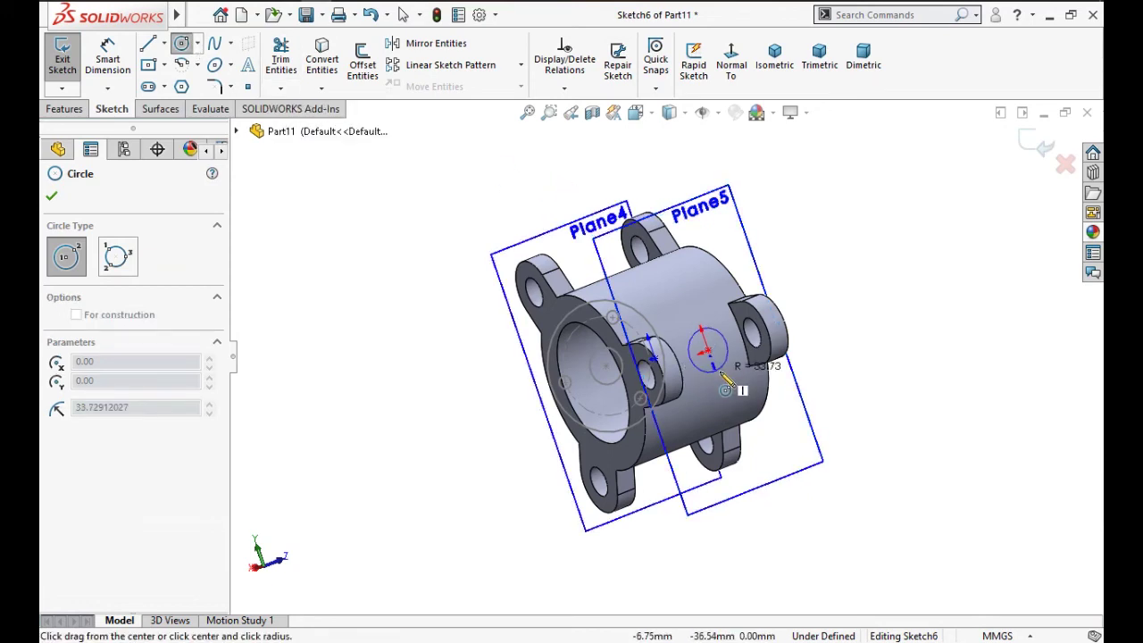
click(723, 374)
Dimension the circle to Ø75 mm and exit the sketch.
right_drag(866, 367, 876, 303)
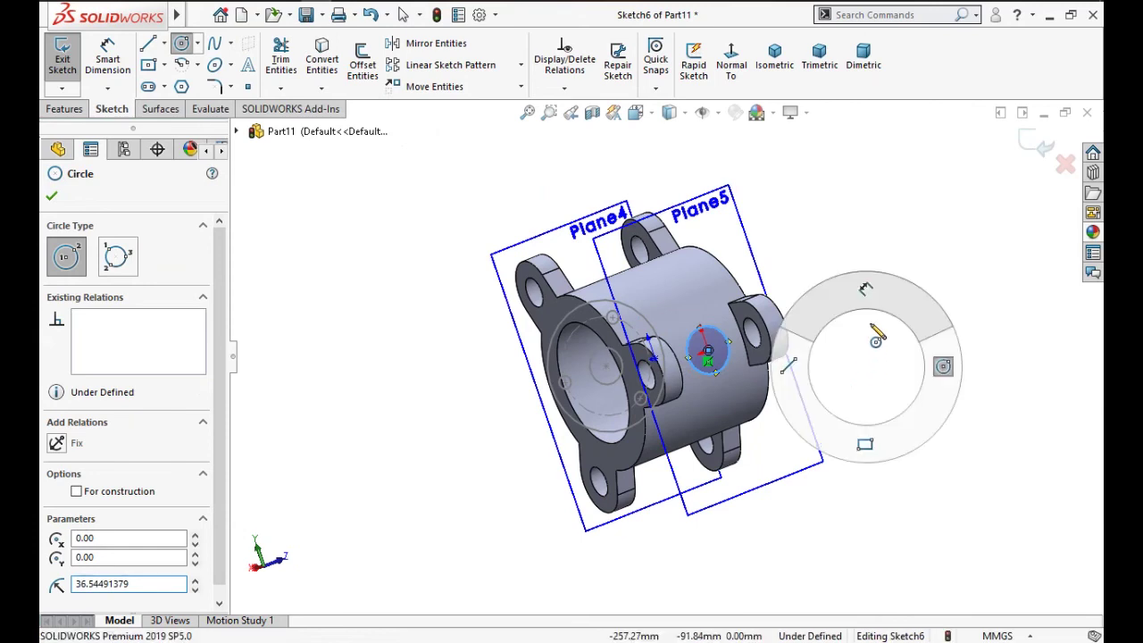
click(727, 350)
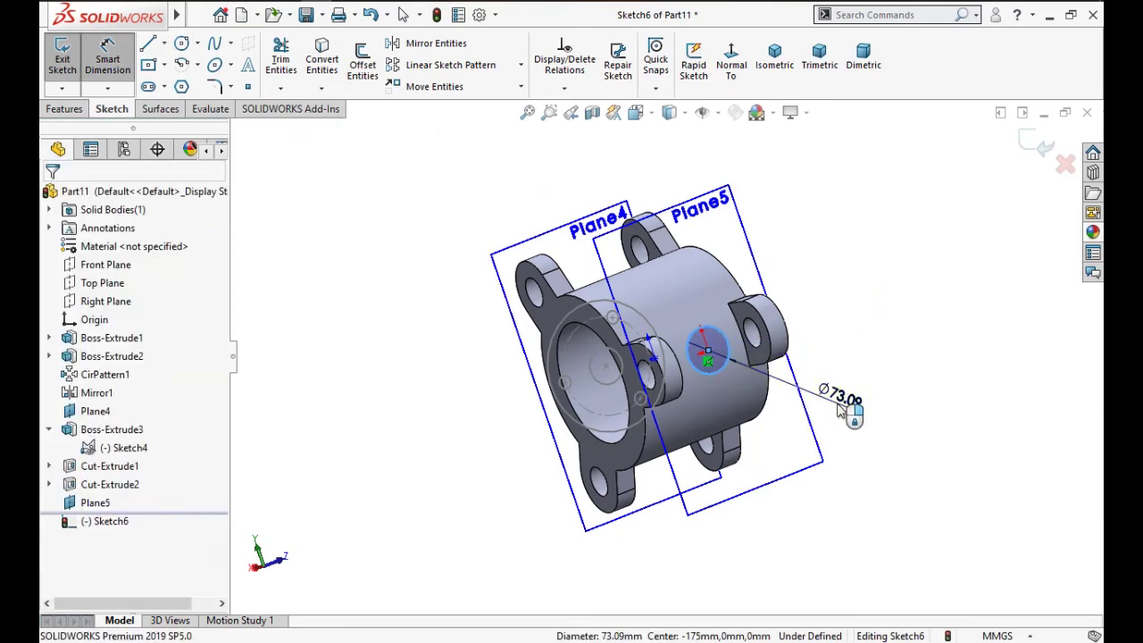
click(839, 406)
click(752, 381)
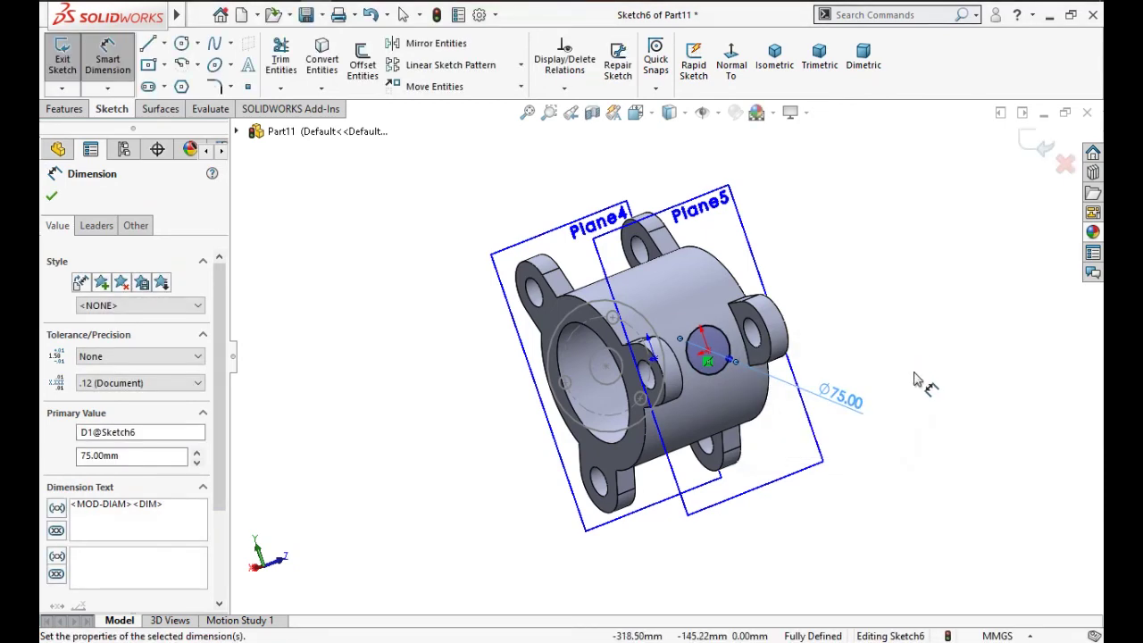
key(Escape)
click(1034, 145)
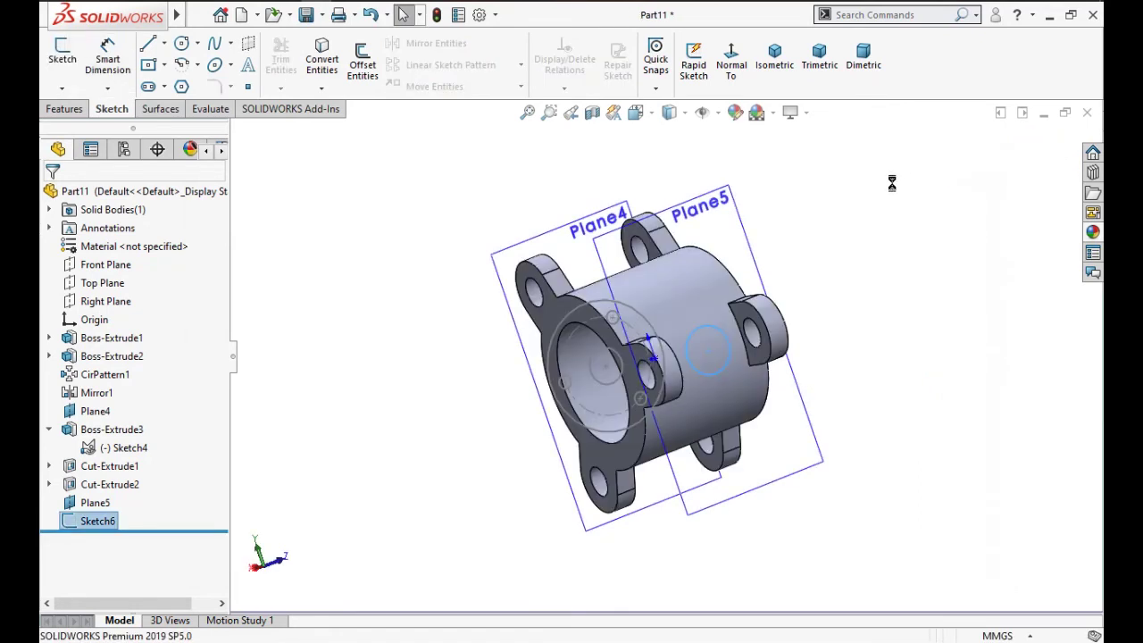
Boss-extrude the Ø75 circle Up To Surface, ending on the tube's outer cylindrical face.
click(77, 109)
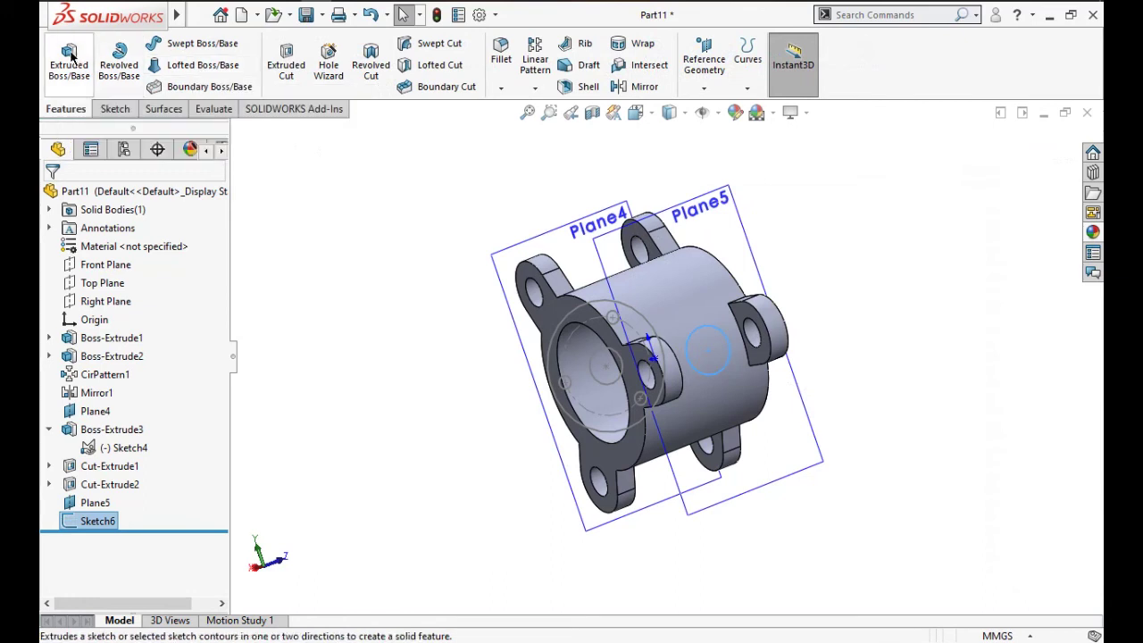
click(69, 61)
click(178, 297)
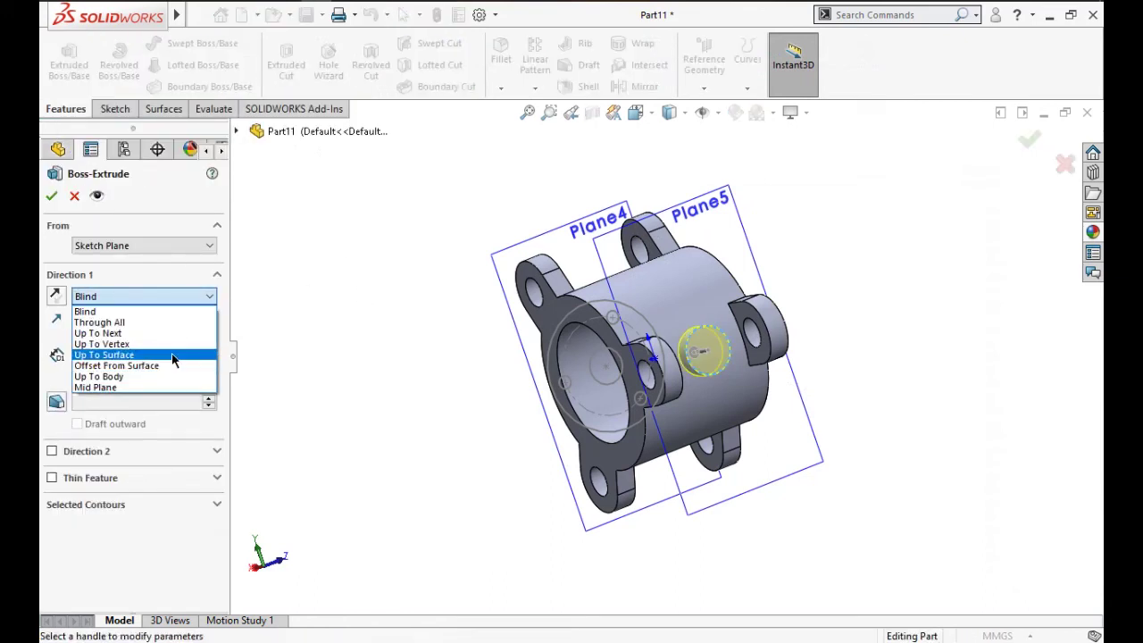
click(174, 359)
click(675, 314)
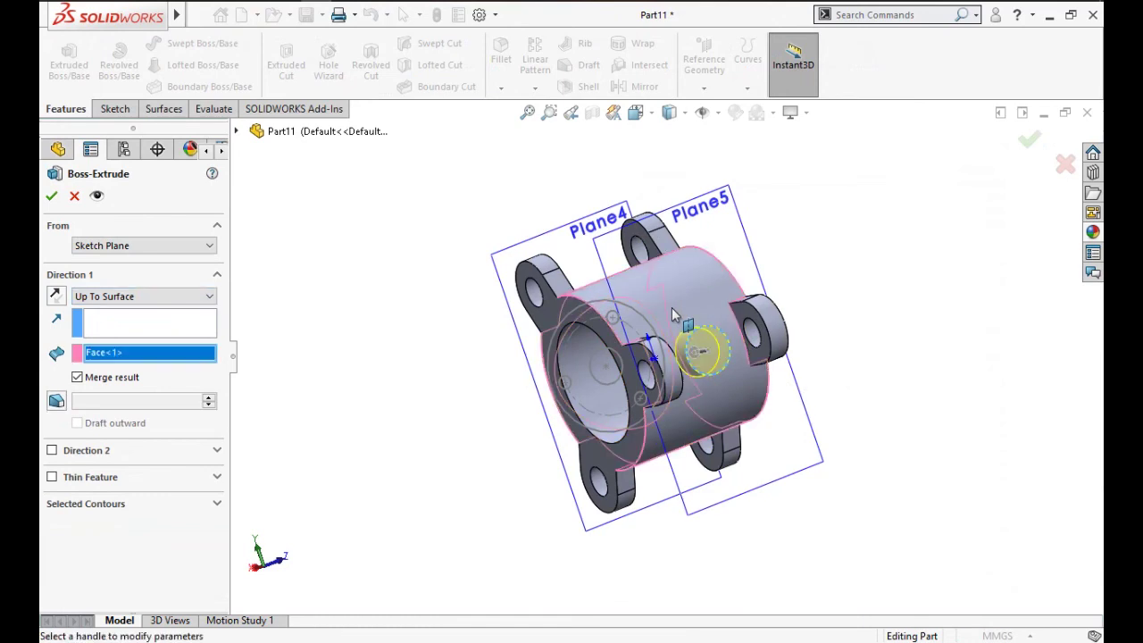
click(50, 197)
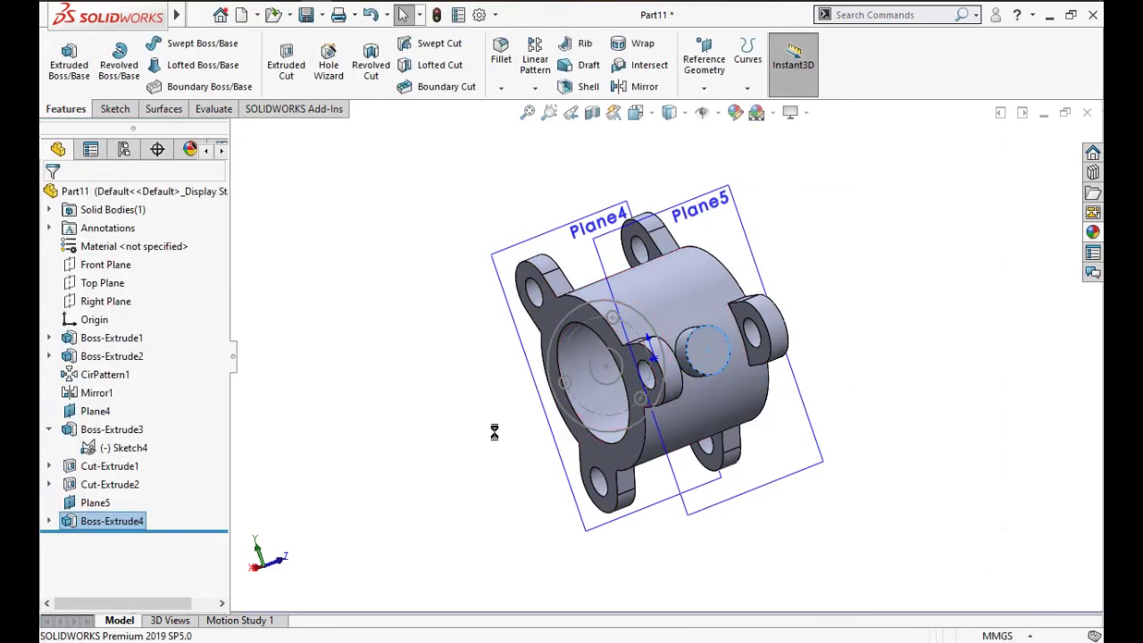
middle_drag(494, 432, 625, 528)
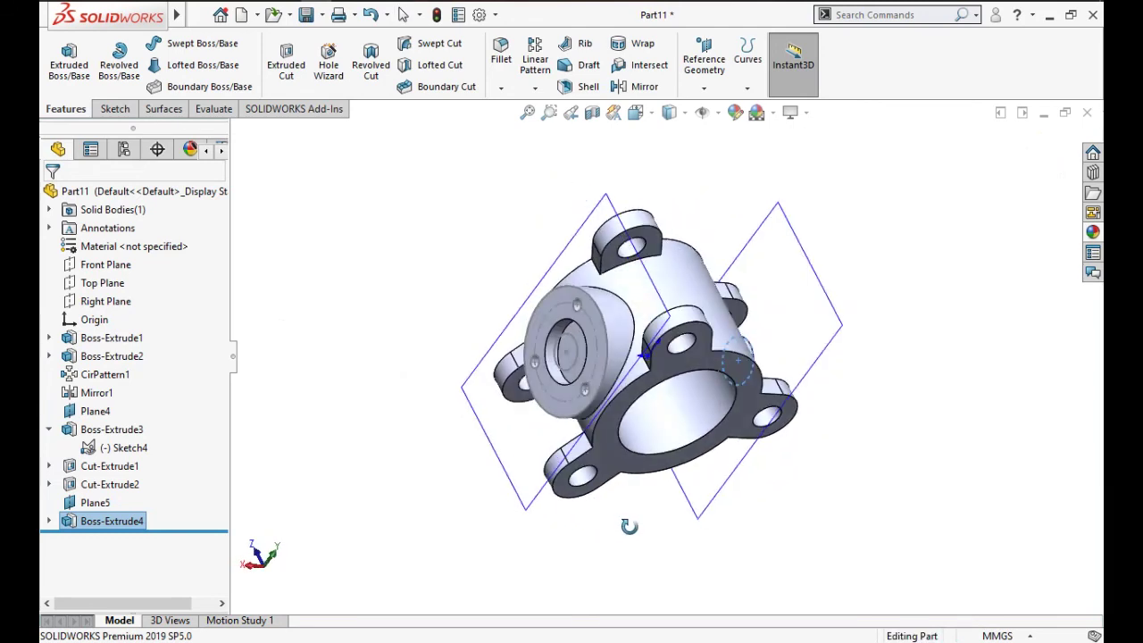
Extrude-cut Sketch4's Ø56.2 inner circle Blind 310 mm deep through both side bosses.
click(307, 70)
key(Escape)
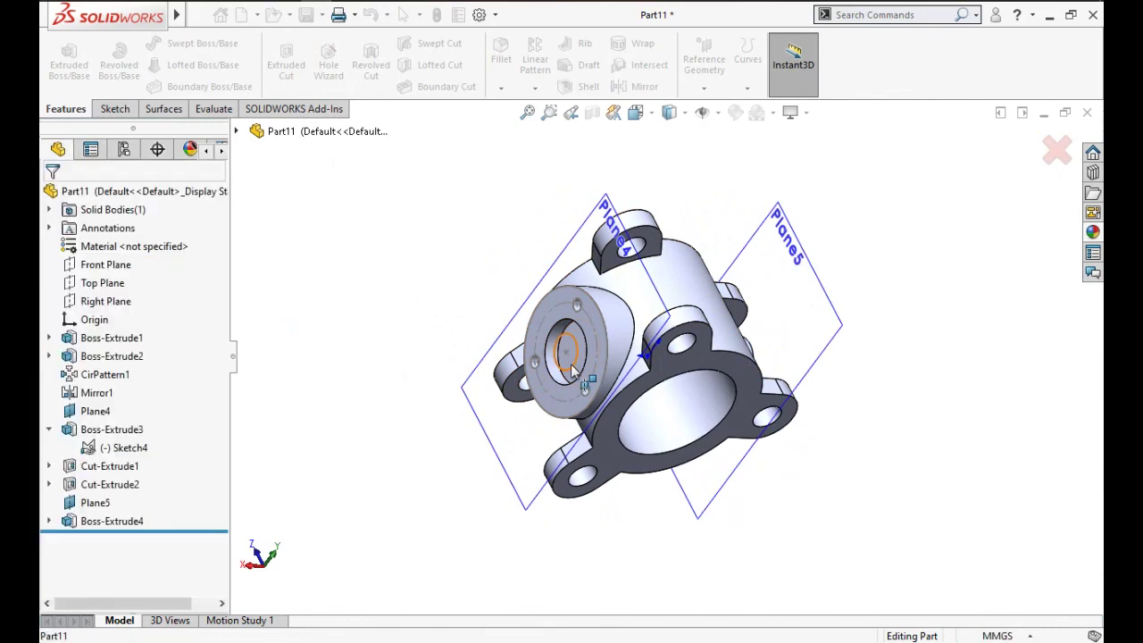
click(573, 370)
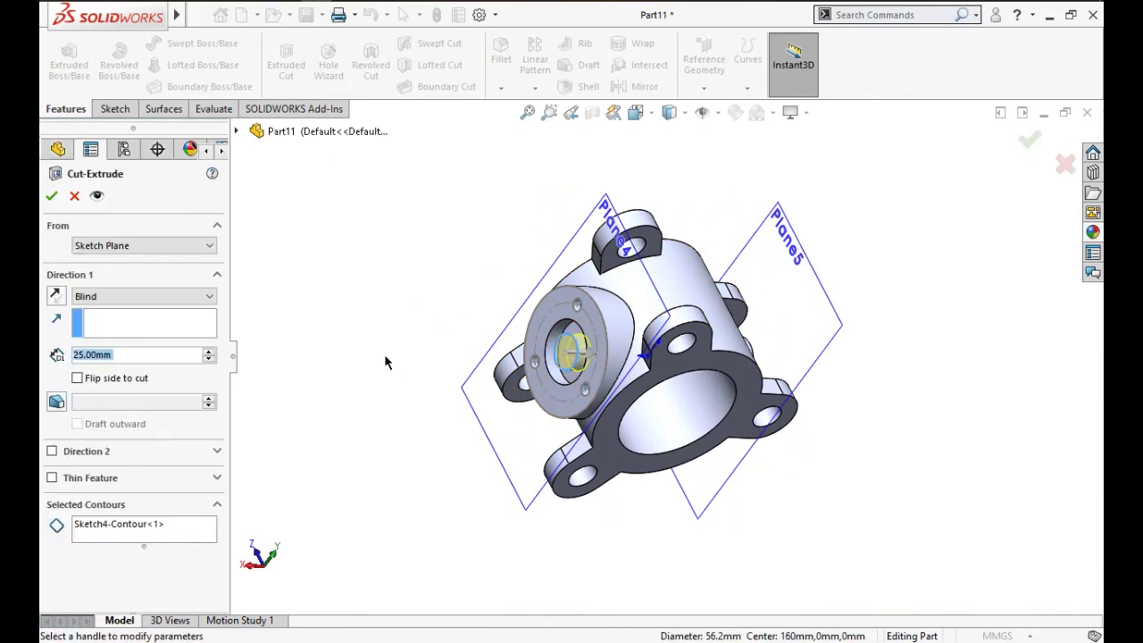
text(310)
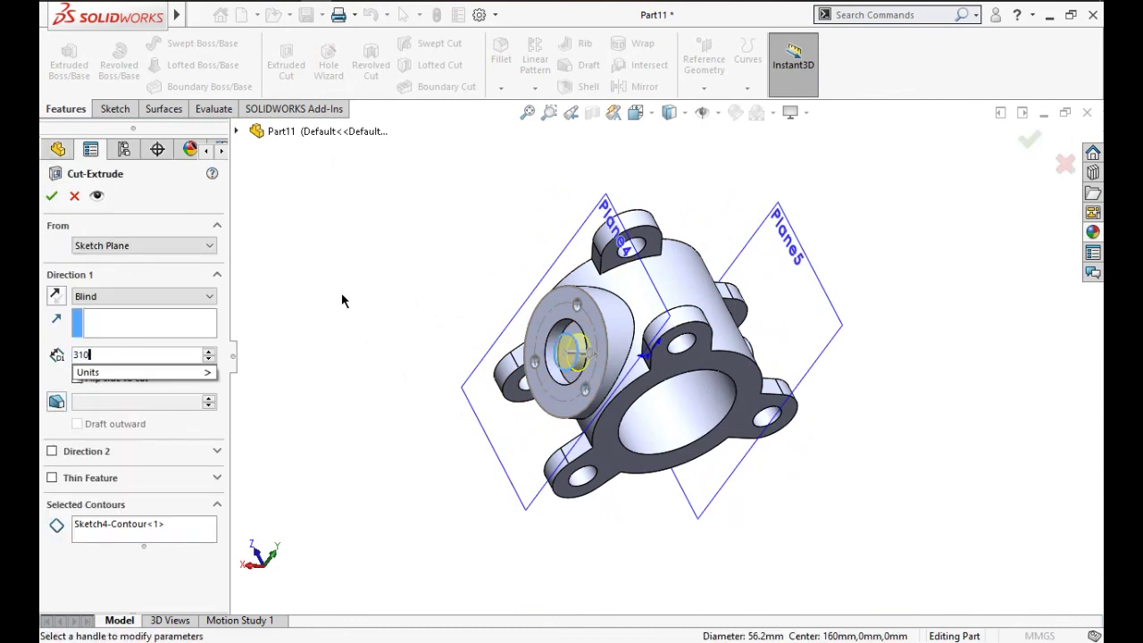
key(Return)
middle_drag(408, 339, 359, 345)
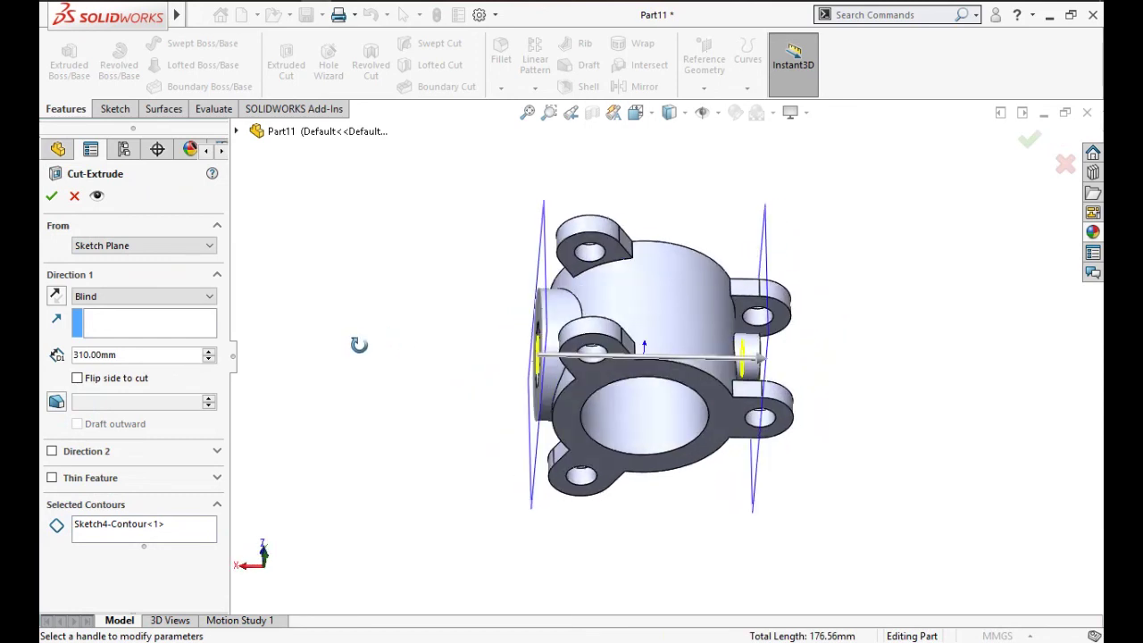
click(52, 196)
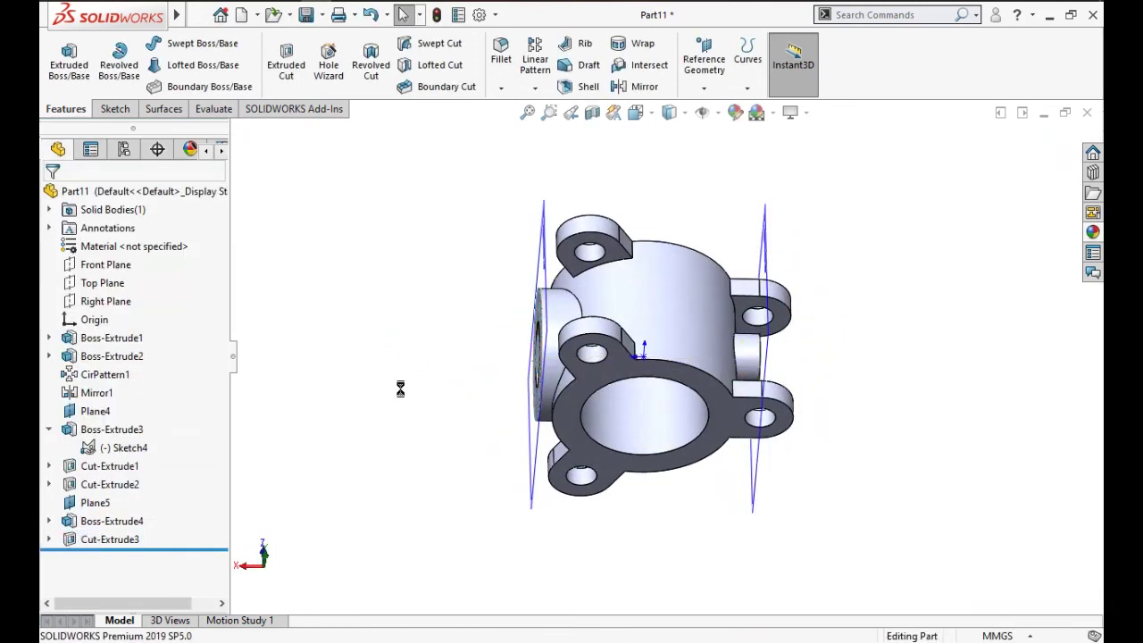
mouse_move(400, 388)
middle_down()
mouse_move(475, 372)
mouse_move(319, 296)
mouse_move(365, 401)
mouse_move(504, 547)
mouse_move(370, 473)
mouse_move(396, 506)
middle_up()
Hide Plane4 and Plane5 and look around the bored valve body.
click(112, 451)
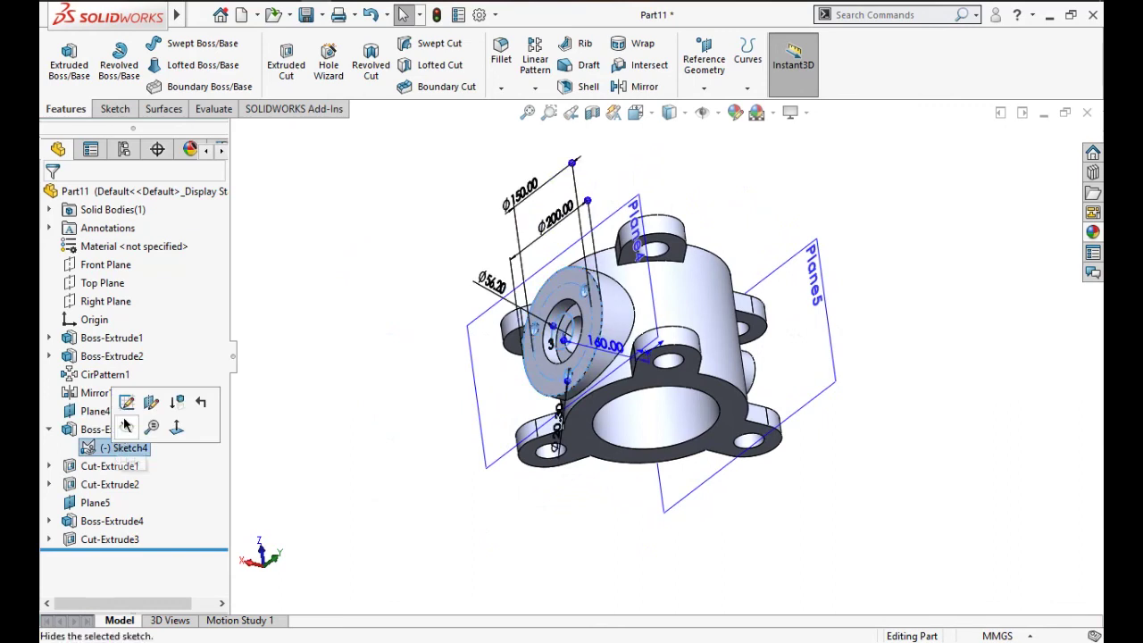
click(477, 454)
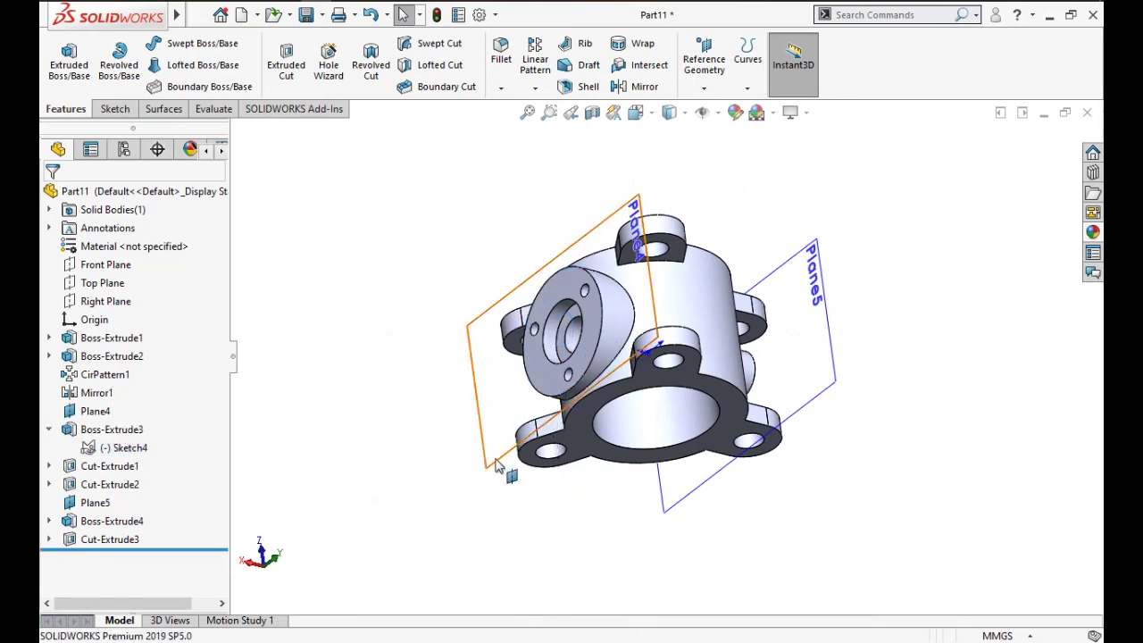
click(534, 432)
click(602, 413)
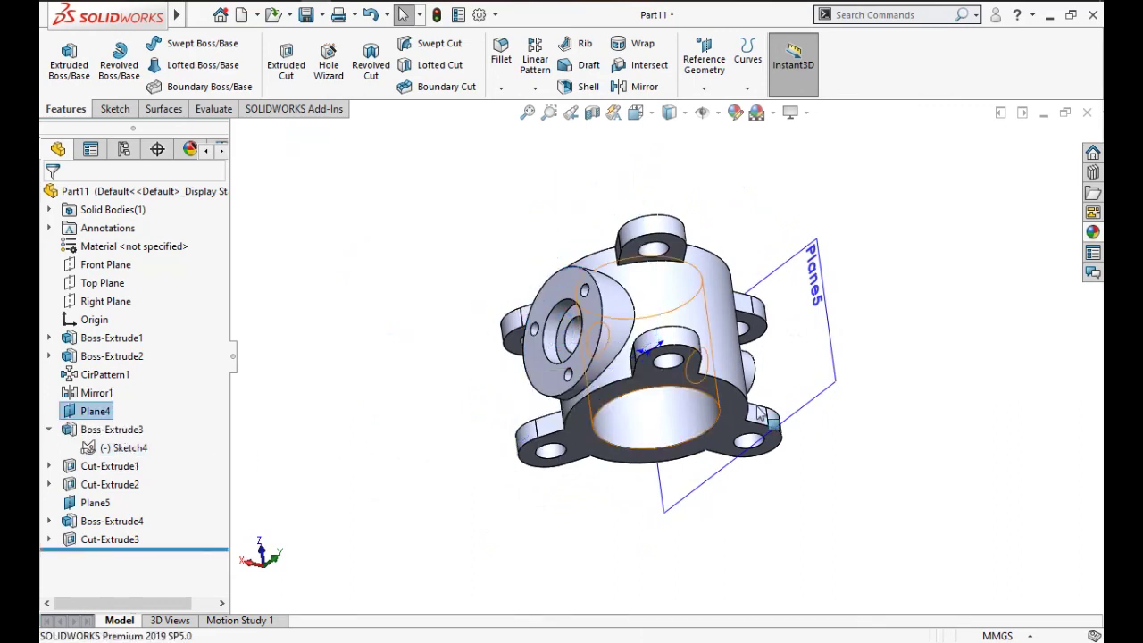
click(815, 400)
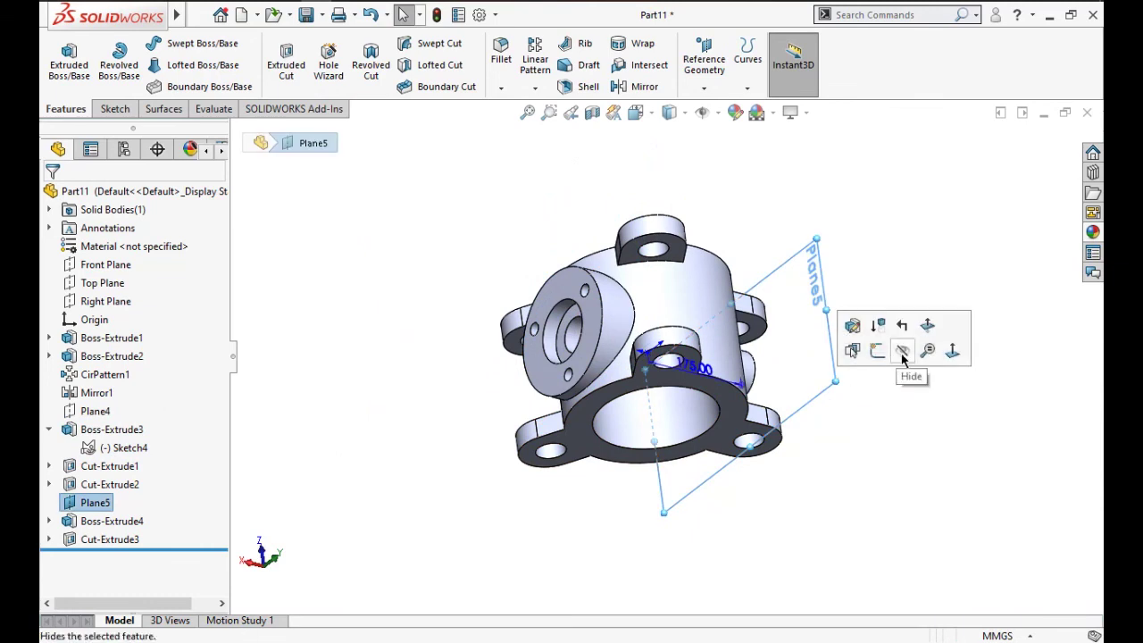
click(902, 351)
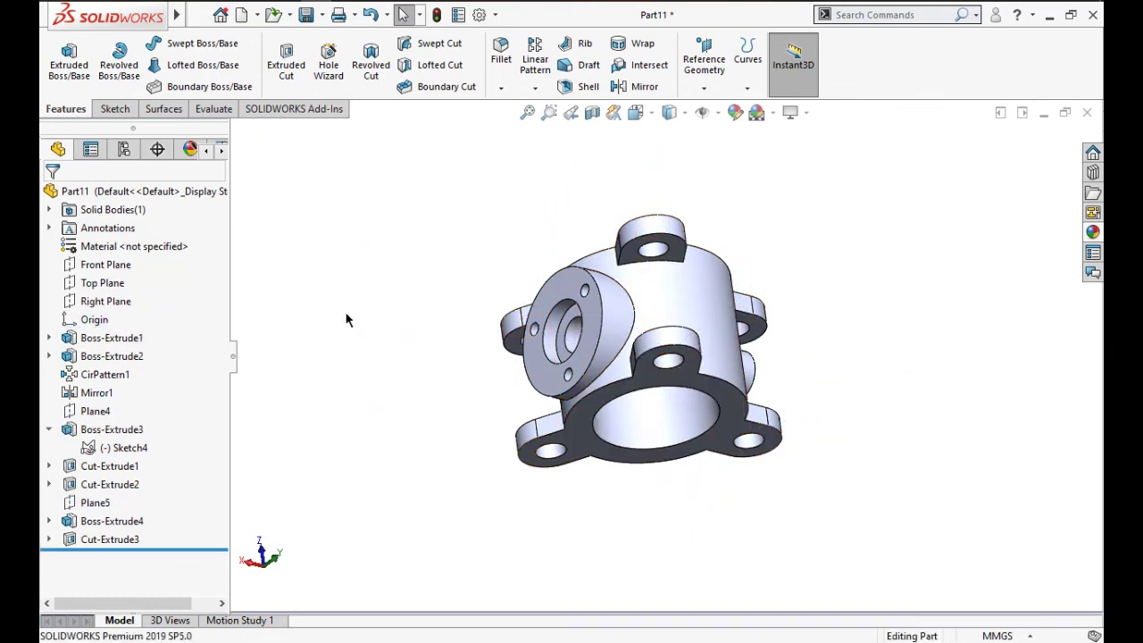
mouse_move(347, 316)
middle_down()
mouse_move(400, 360)
mouse_move(422, 337)
mouse_move(505, 360)
mouse_move(564, 459)
mouse_move(544, 438)
mouse_move(470, 454)
mouse_move(616, 543)
mouse_move(741, 402)
mouse_move(792, 252)
middle_up()
mouse_move(773, 427)
middle_down()
mouse_move(582, 331)
mouse_move(860, 467)
mouse_move(691, 415)
mouse_move(696, 291)
mouse_move(849, 387)
mouse_move(740, 401)
mouse_move(726, 457)
mouse_move(721, 382)
mouse_move(654, 502)
mouse_move(657, 527)
middle_up()
scroll(690, 412, down, 3)
scroll(670, 390, up, 2)
Apply the polished aluminum appearance from the Metal library to the whole part.
click(119, 194)
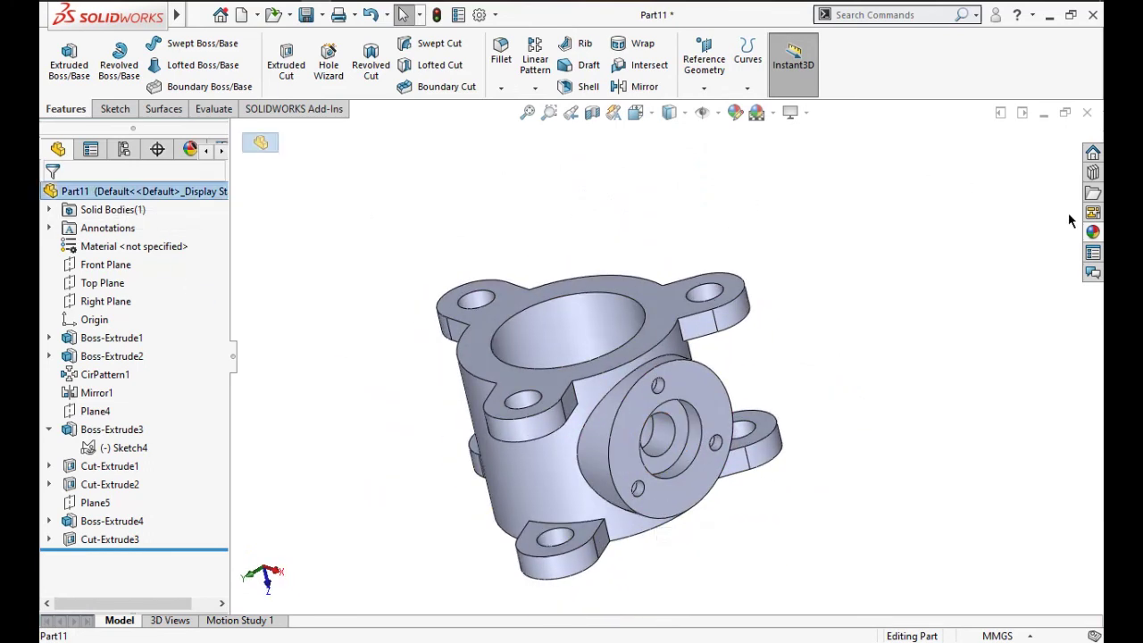
click(1093, 231)
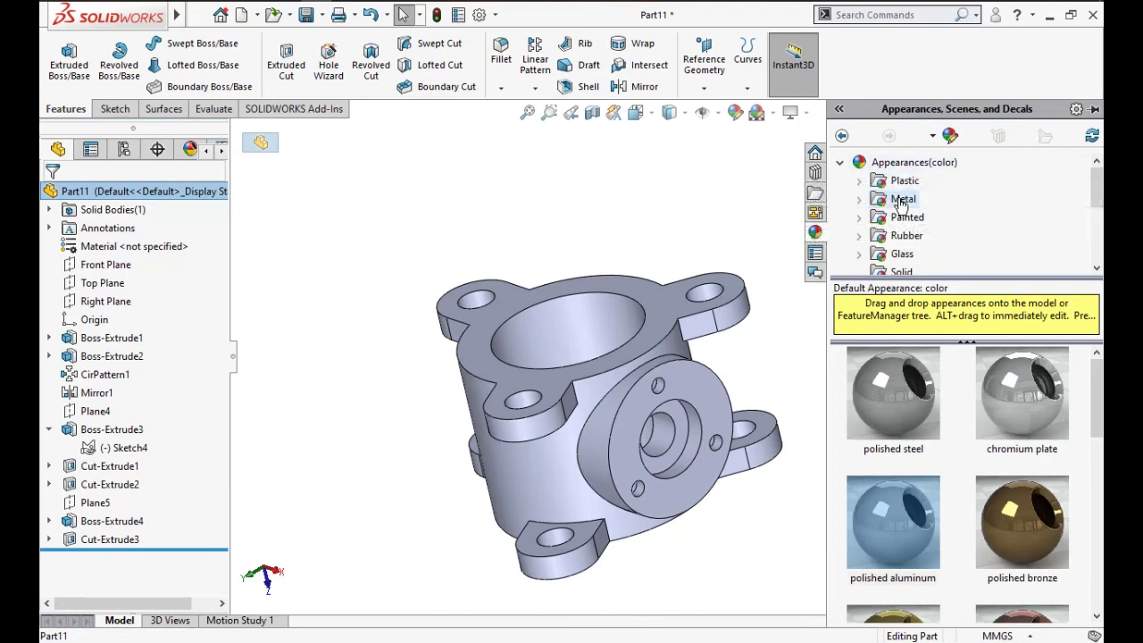
click(884, 535)
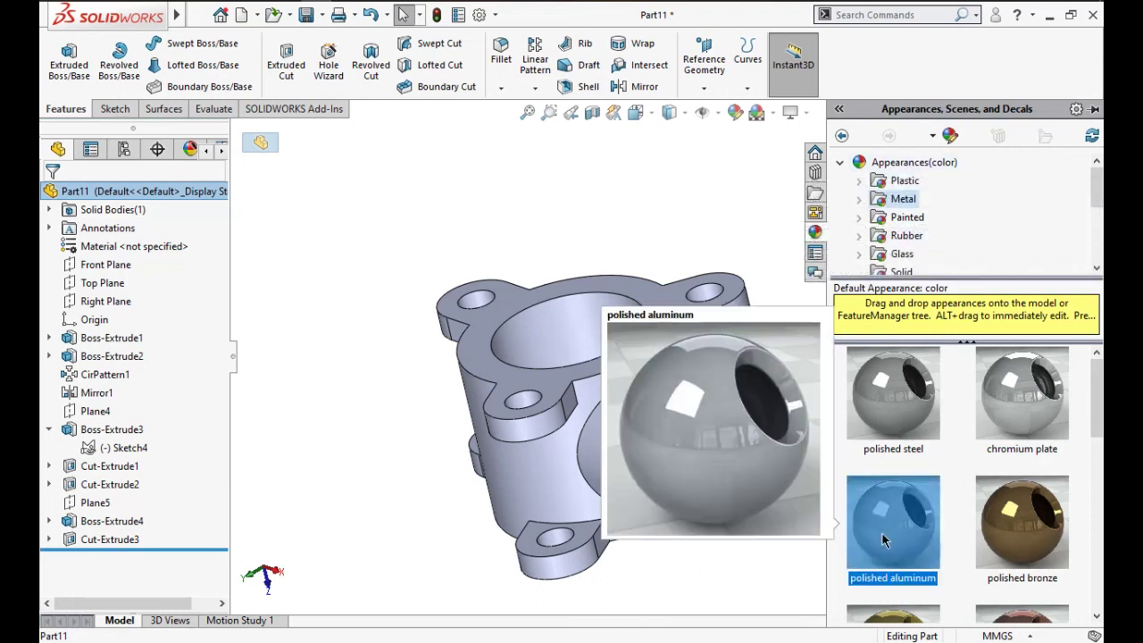
mouse_move(883, 539)
mouse_down()
mouse_move(693, 463)
mouse_move(629, 415)
mouse_up()
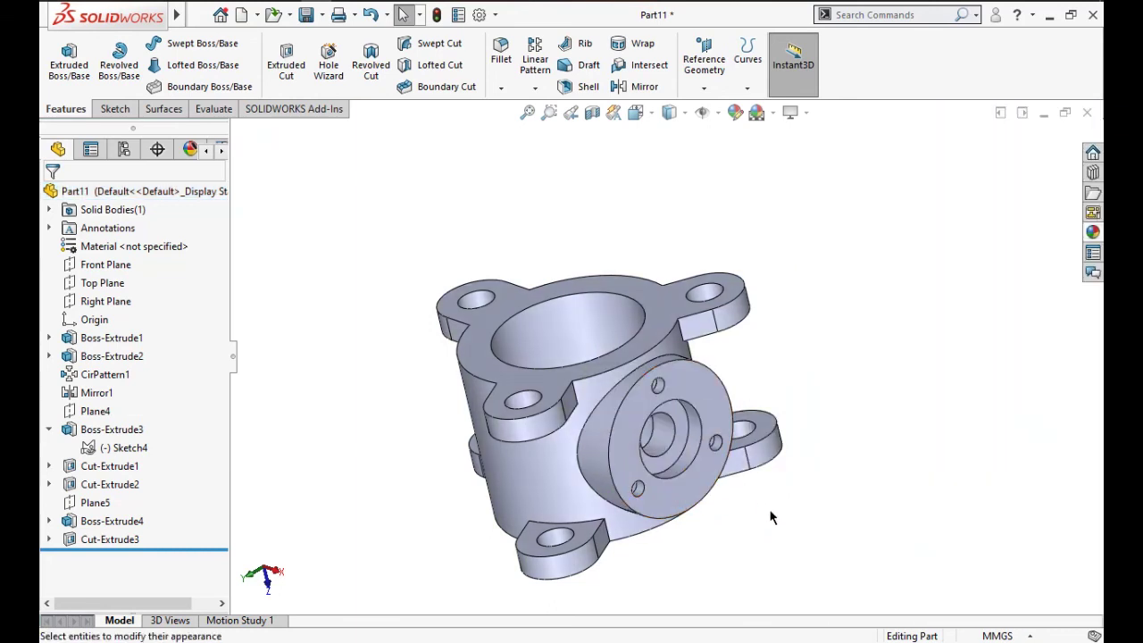
mouse_move(772, 517)
middle_down()
mouse_move(655, 455)
mouse_move(674, 446)
middle_up()
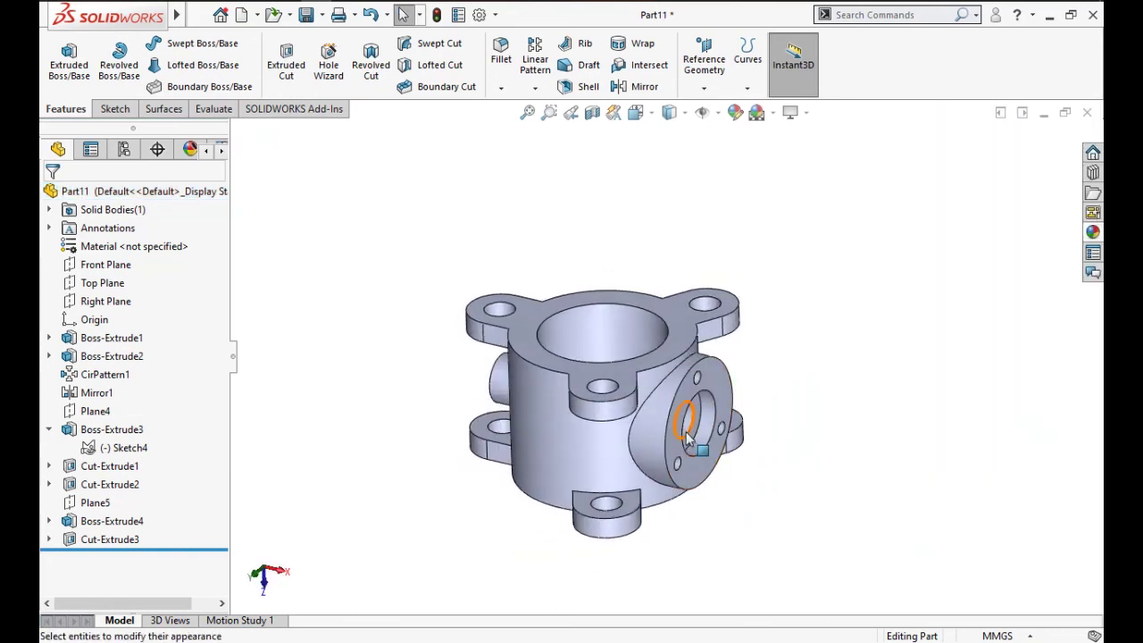
scroll(686, 435, up, 2)
click(1093, 231)
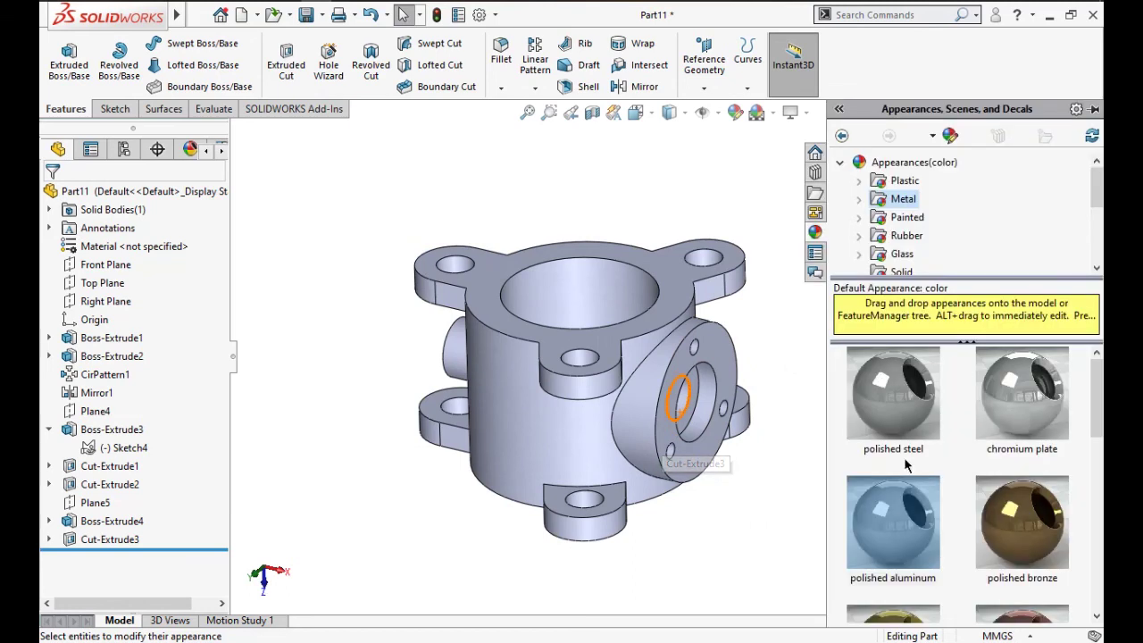
click(889, 537)
click(773, 474)
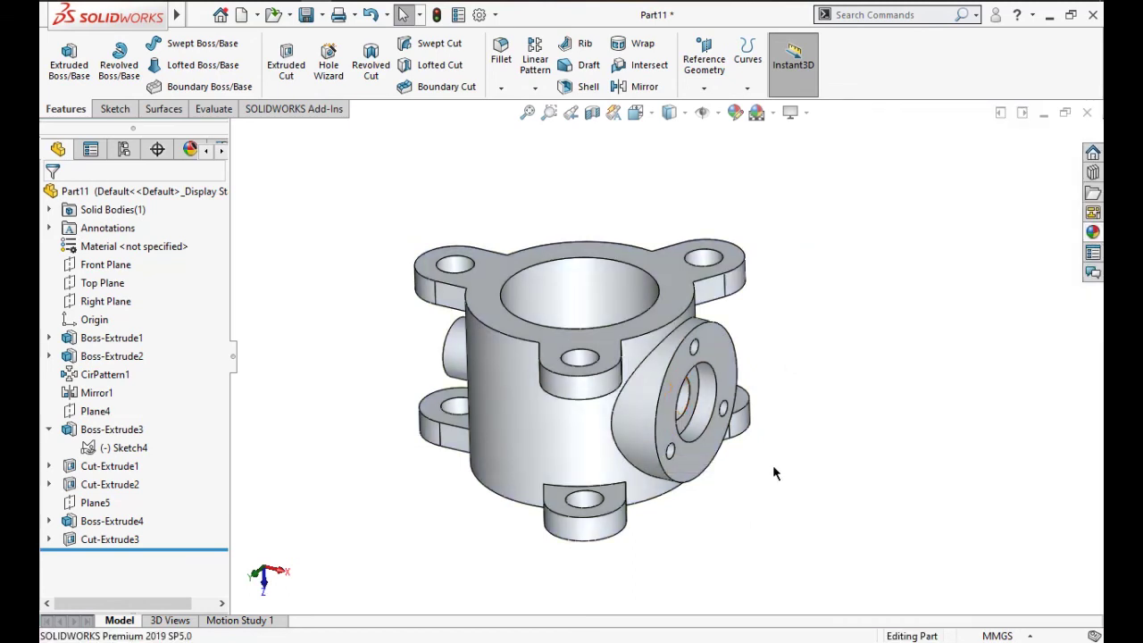
scroll(561, 386, down, 2)
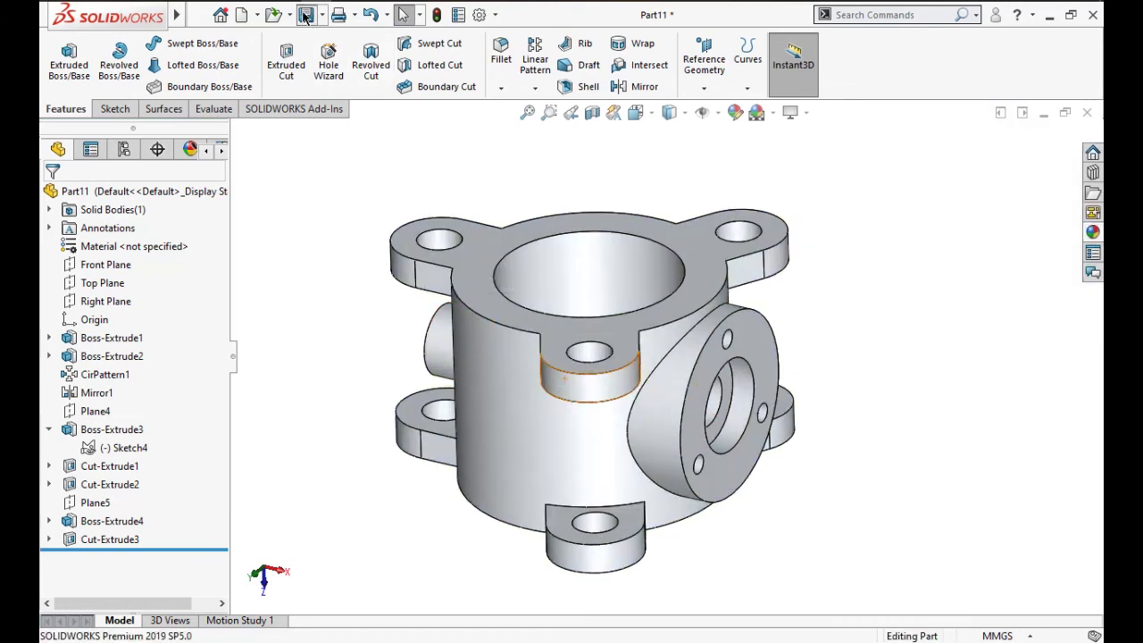
Save the part with Ctrl+S as 'Butterfly body', keeping the Part file type.
key(ctrl+s)
text(b)
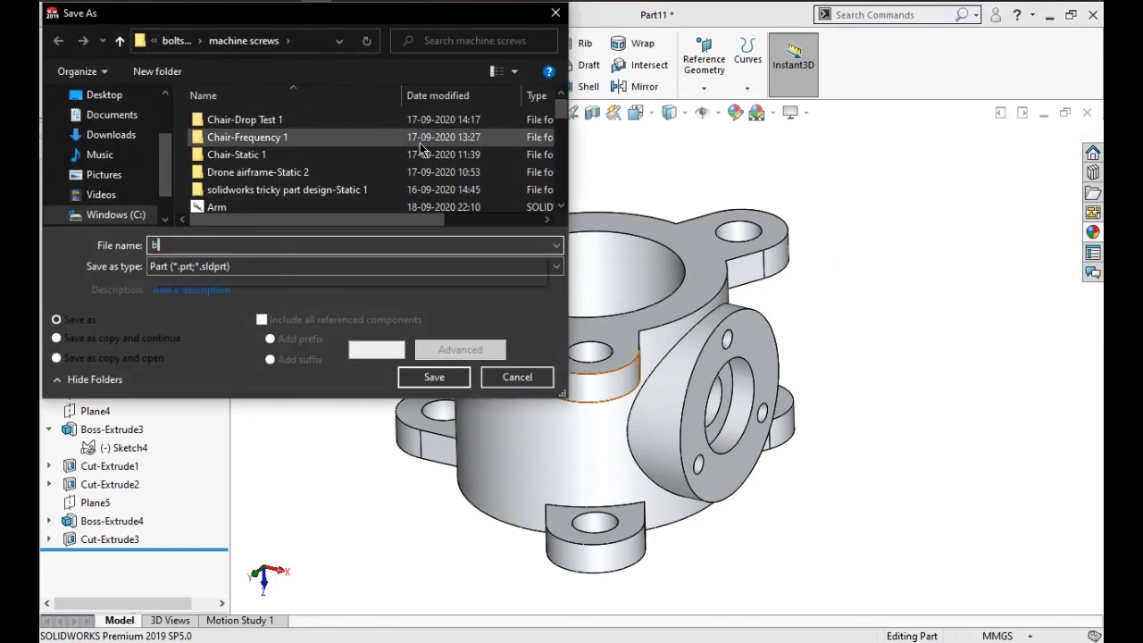
text(ody)
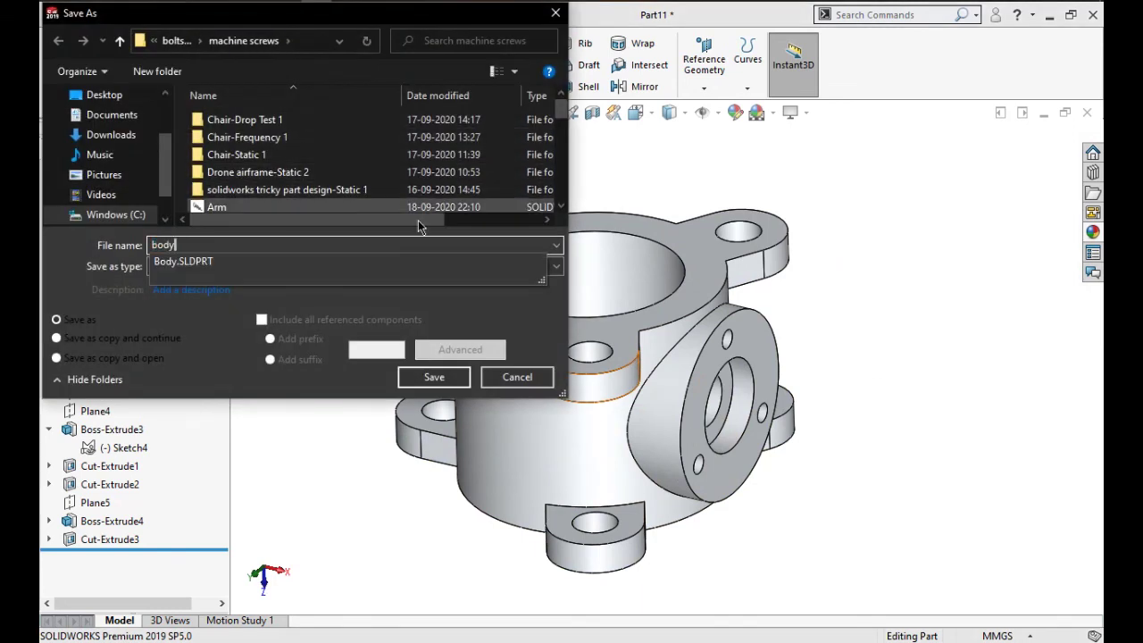
key(BackSpace)
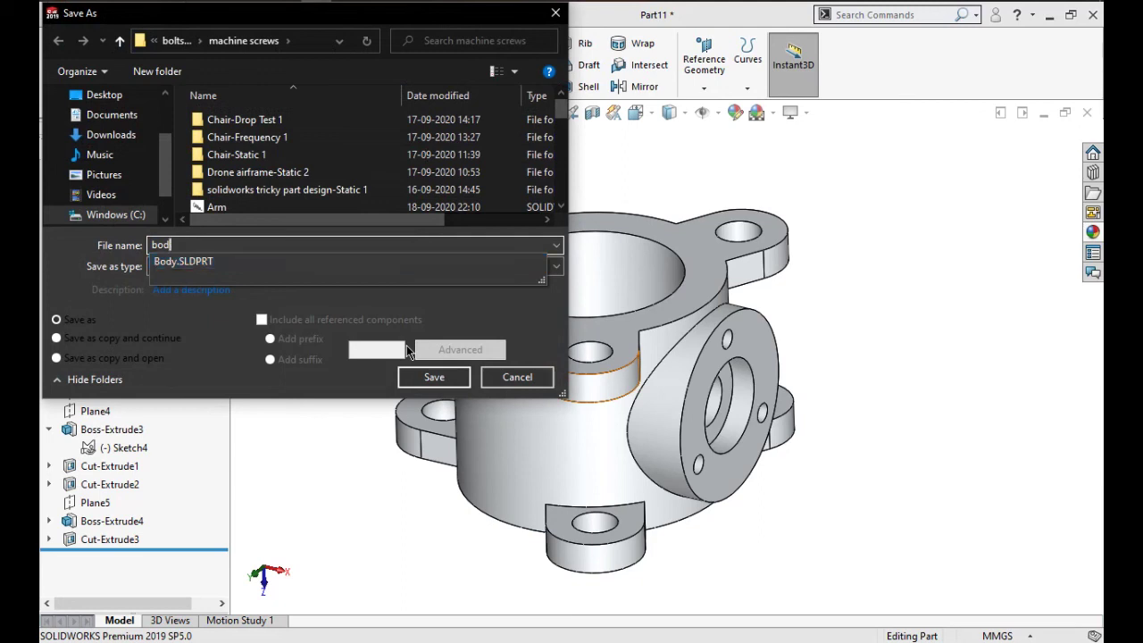
key(BackSpace)
key(BackSpace)
key(BackSpace)
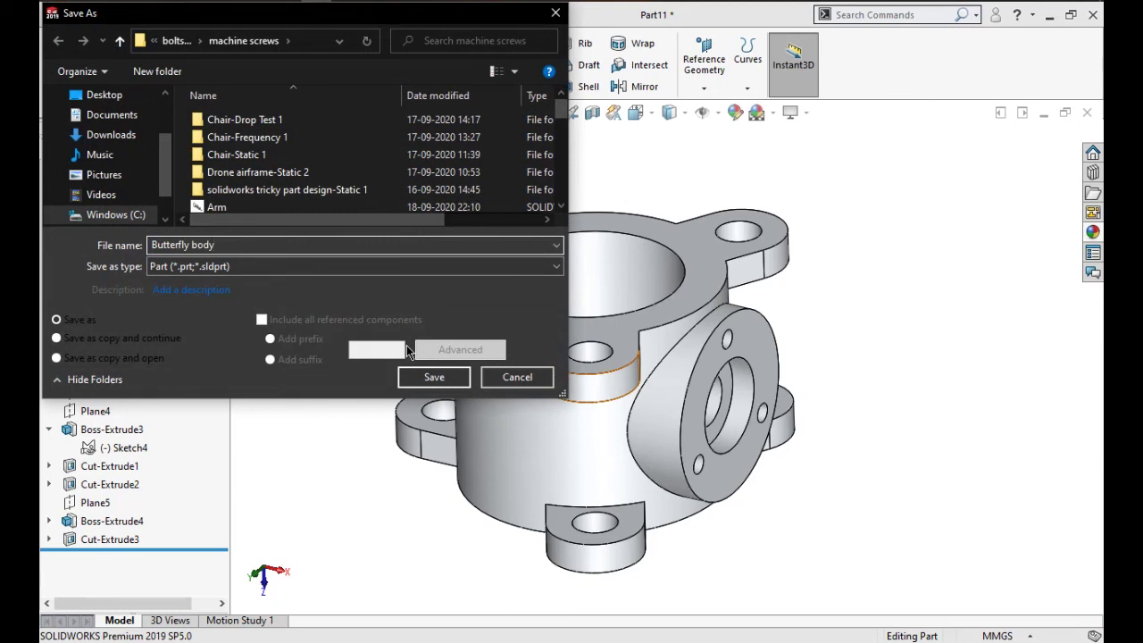
click(431, 377)
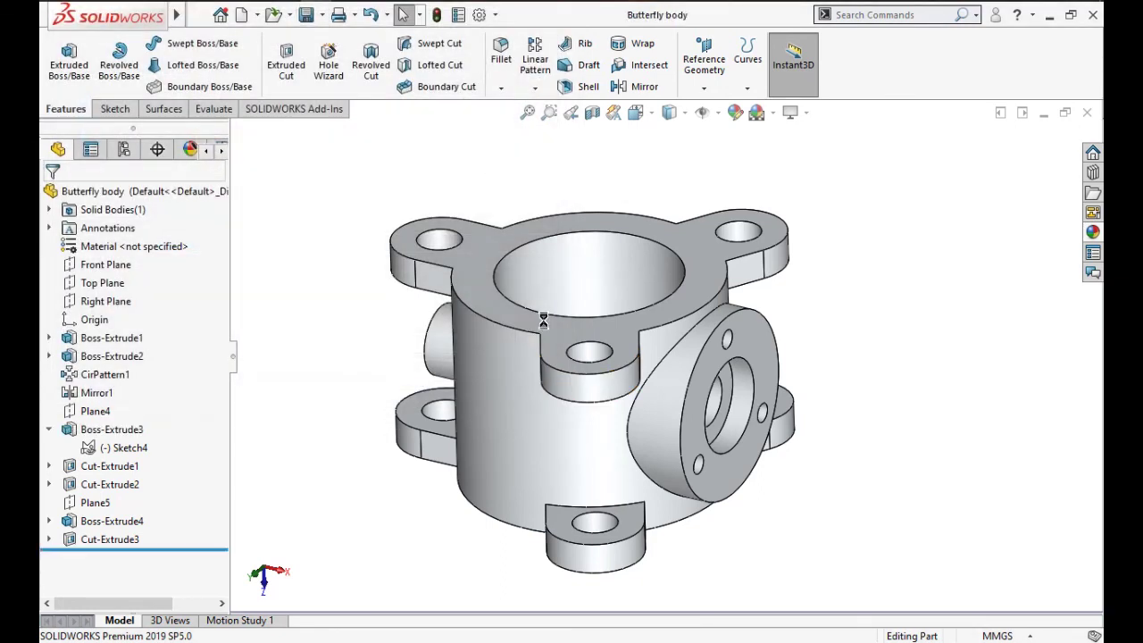
middle_drag(559, 339, 424, 119)
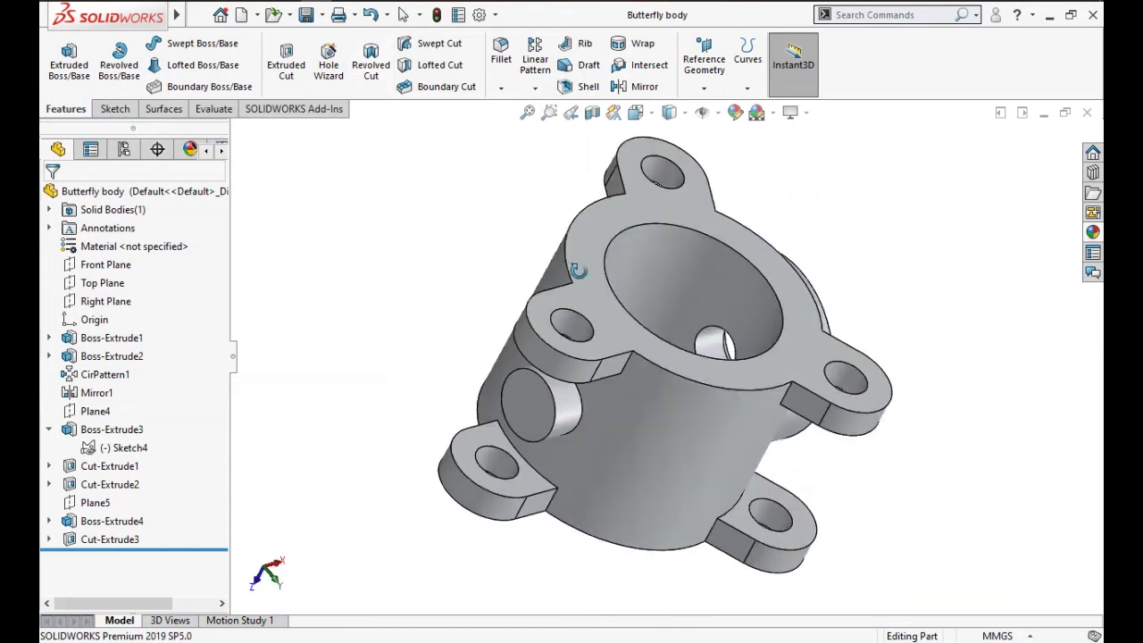